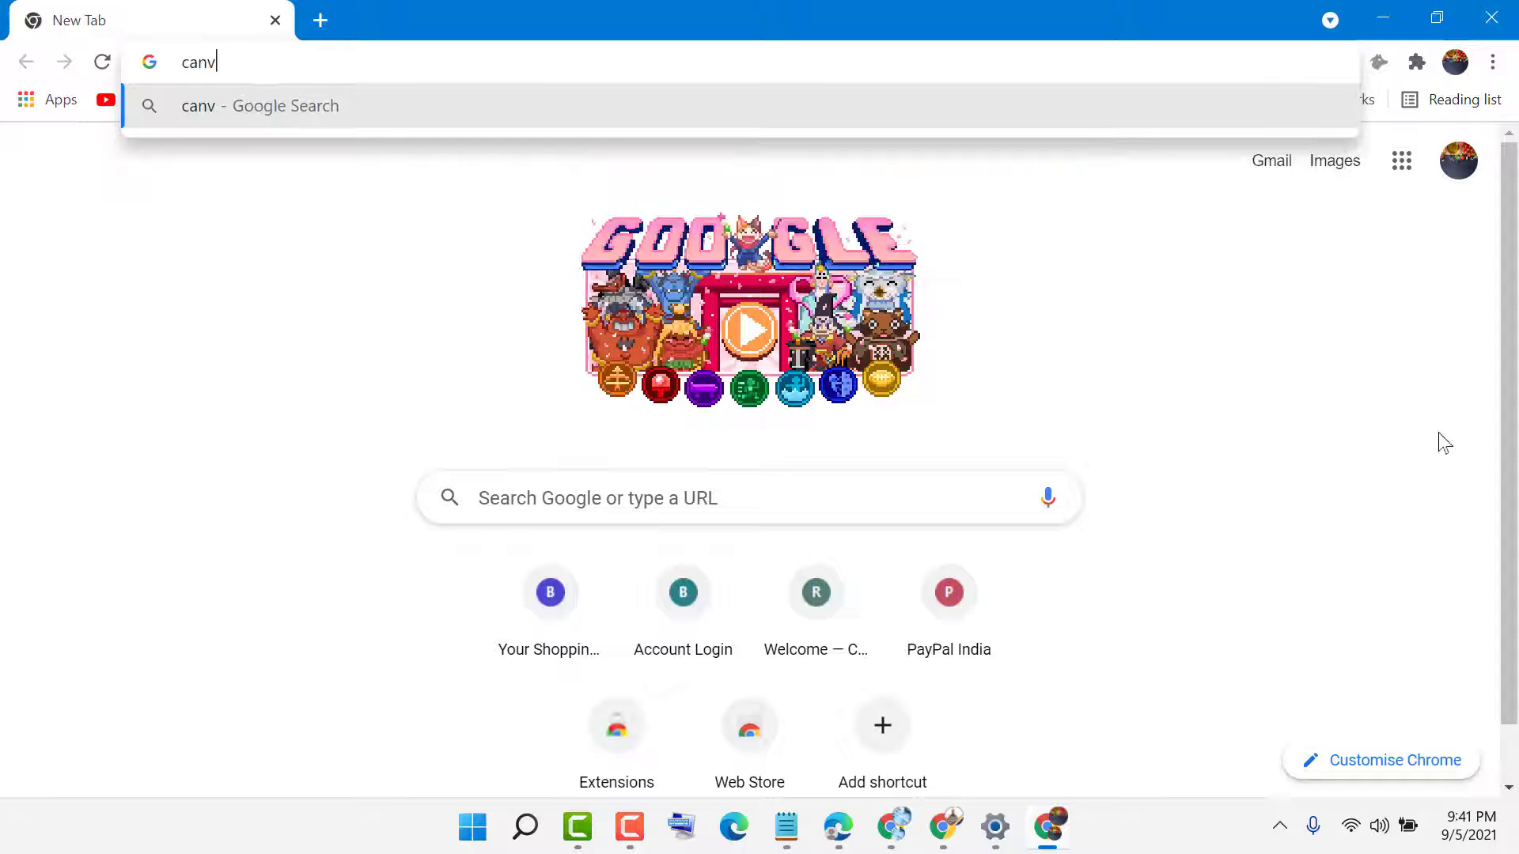
Step: Find the Canva website through a Google search for "canva" and sign up there with the Google account
key("Return")
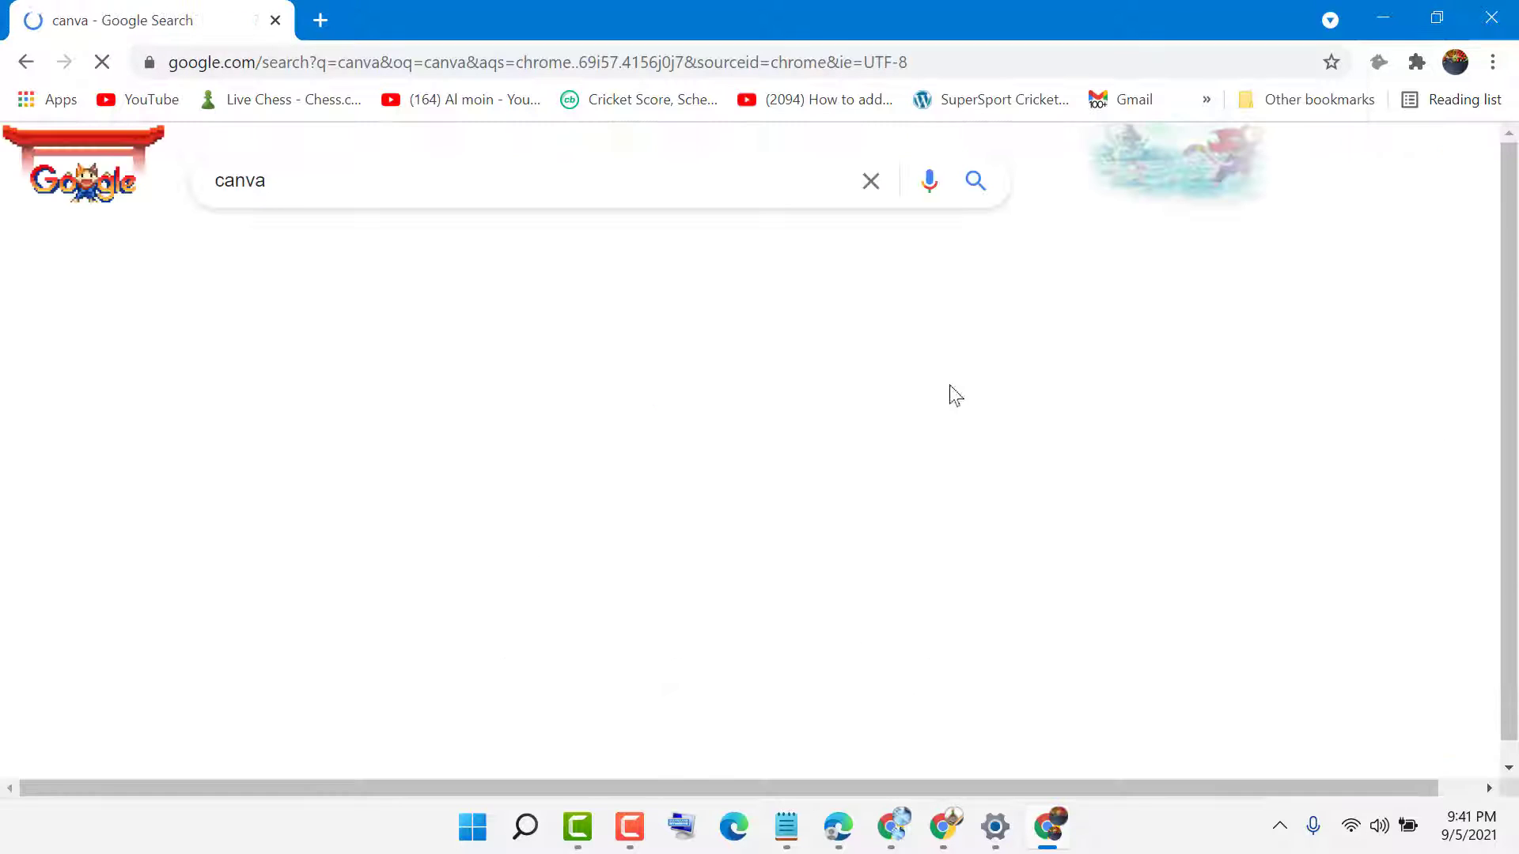
scroll(357, 542, "down", 6)
left_click(245, 581)
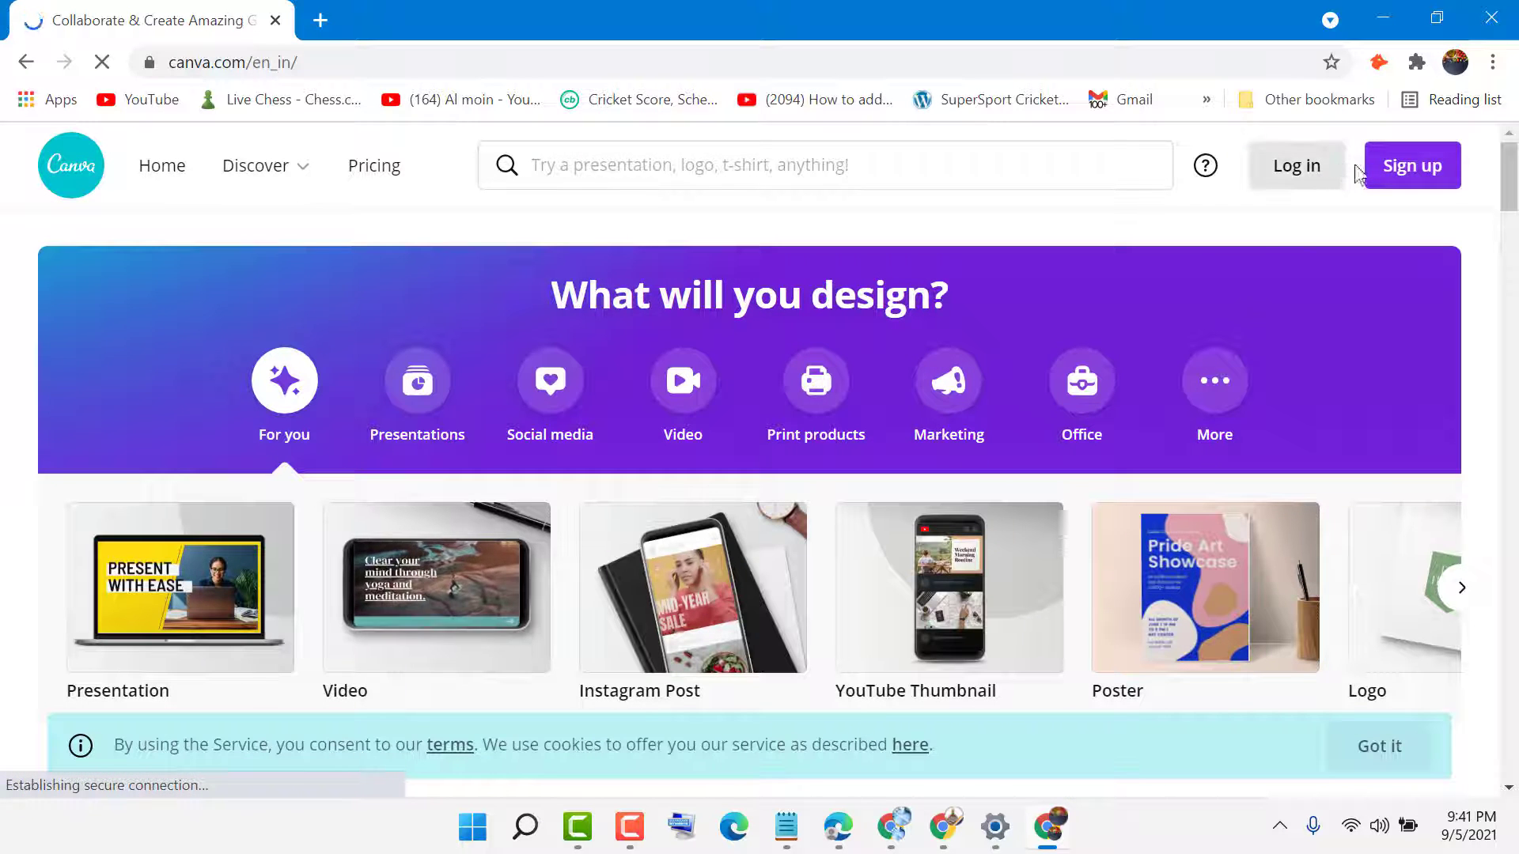
left_click(1403, 170)
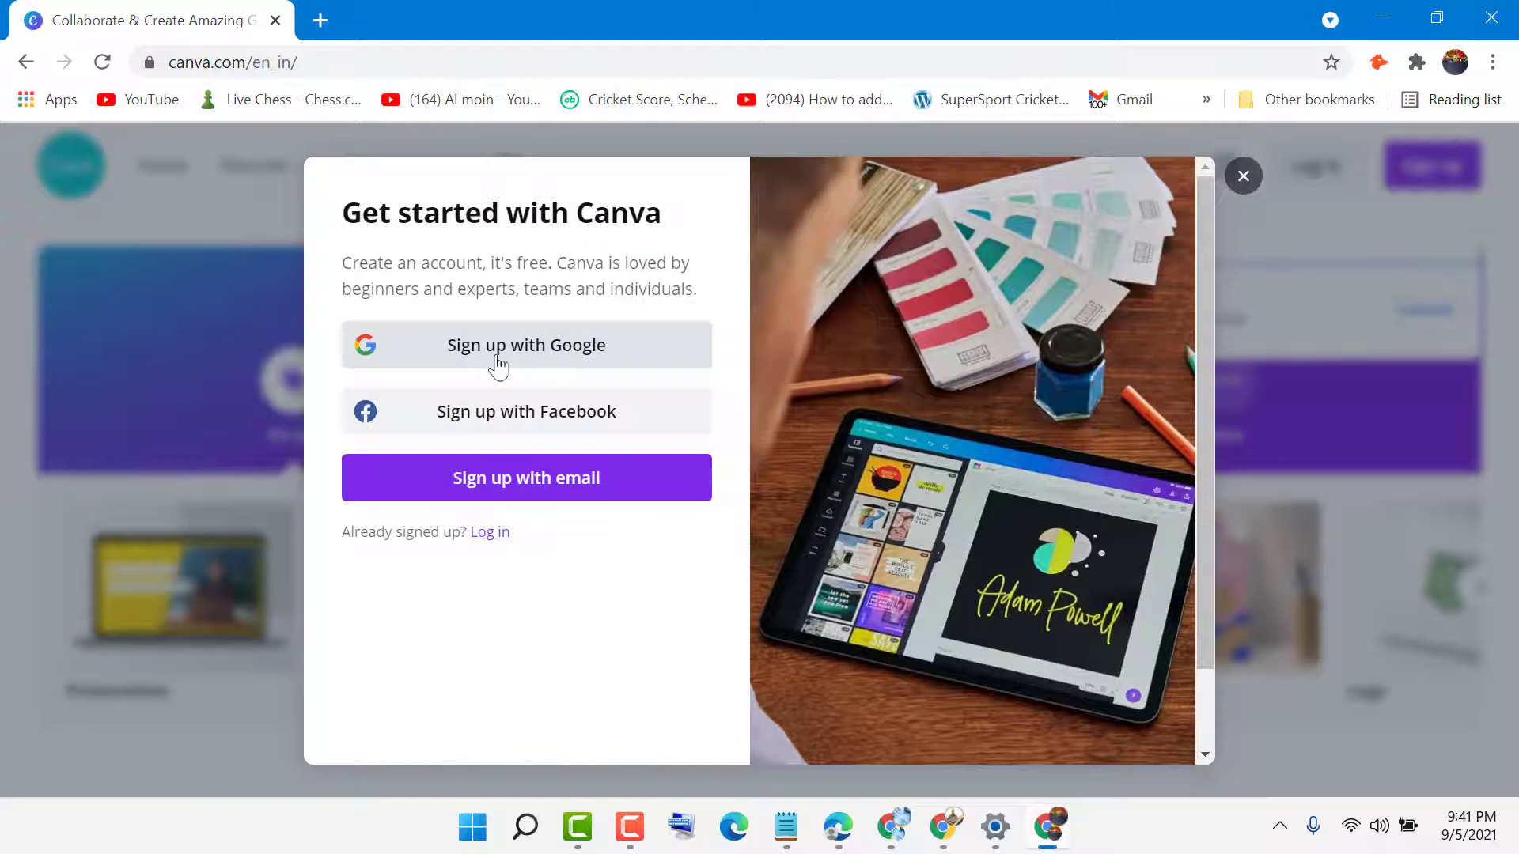
left_click(496, 363)
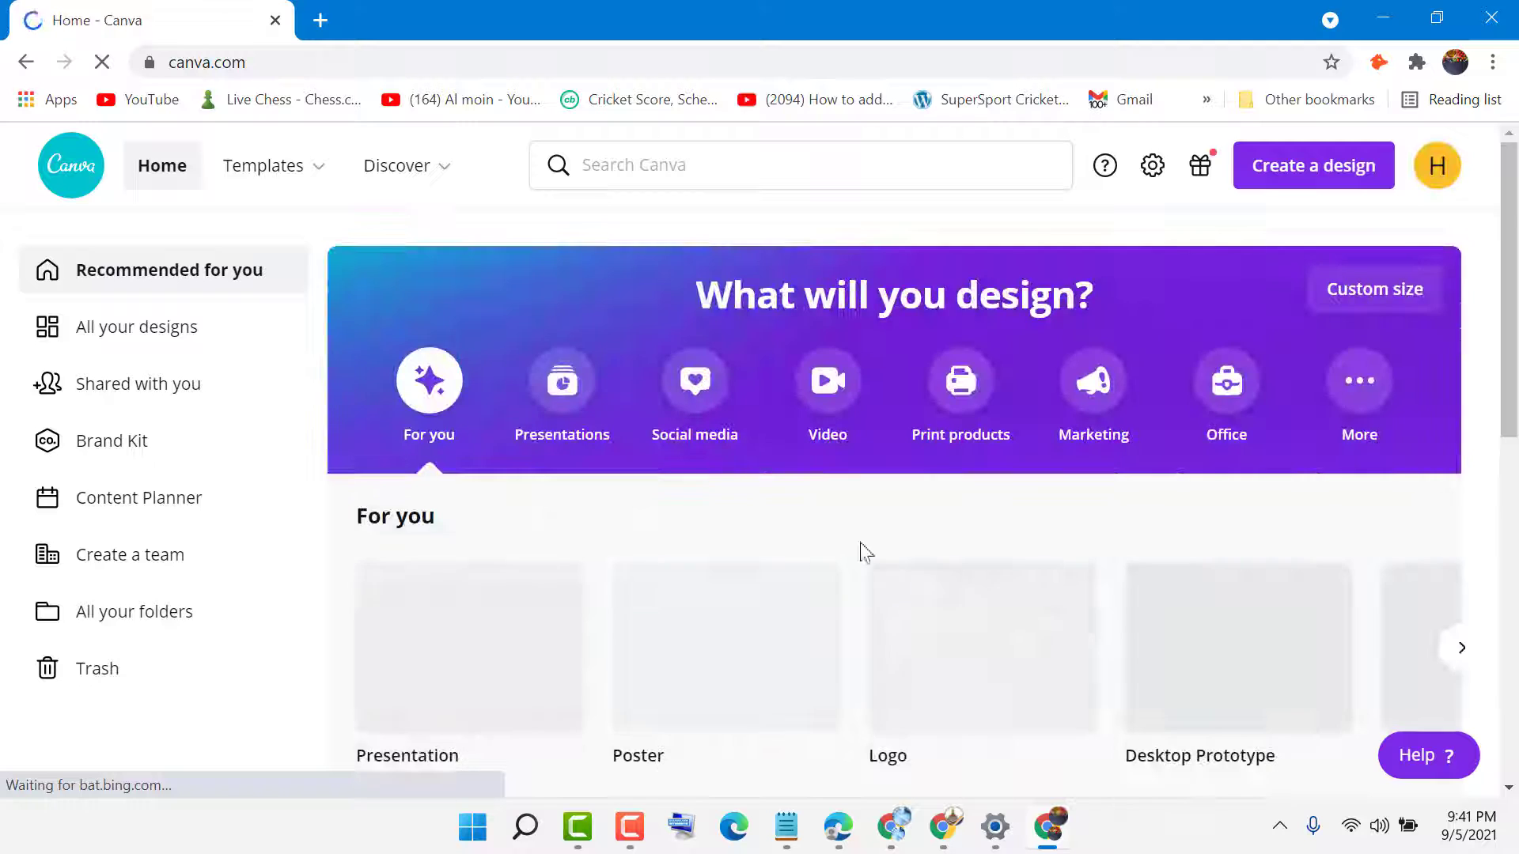
Step: Search Canva for the YouTube Thumbnail design type and open its template gallery
scroll(554, 515, "down", 3)
scroll(1023, 589, "down", 5)
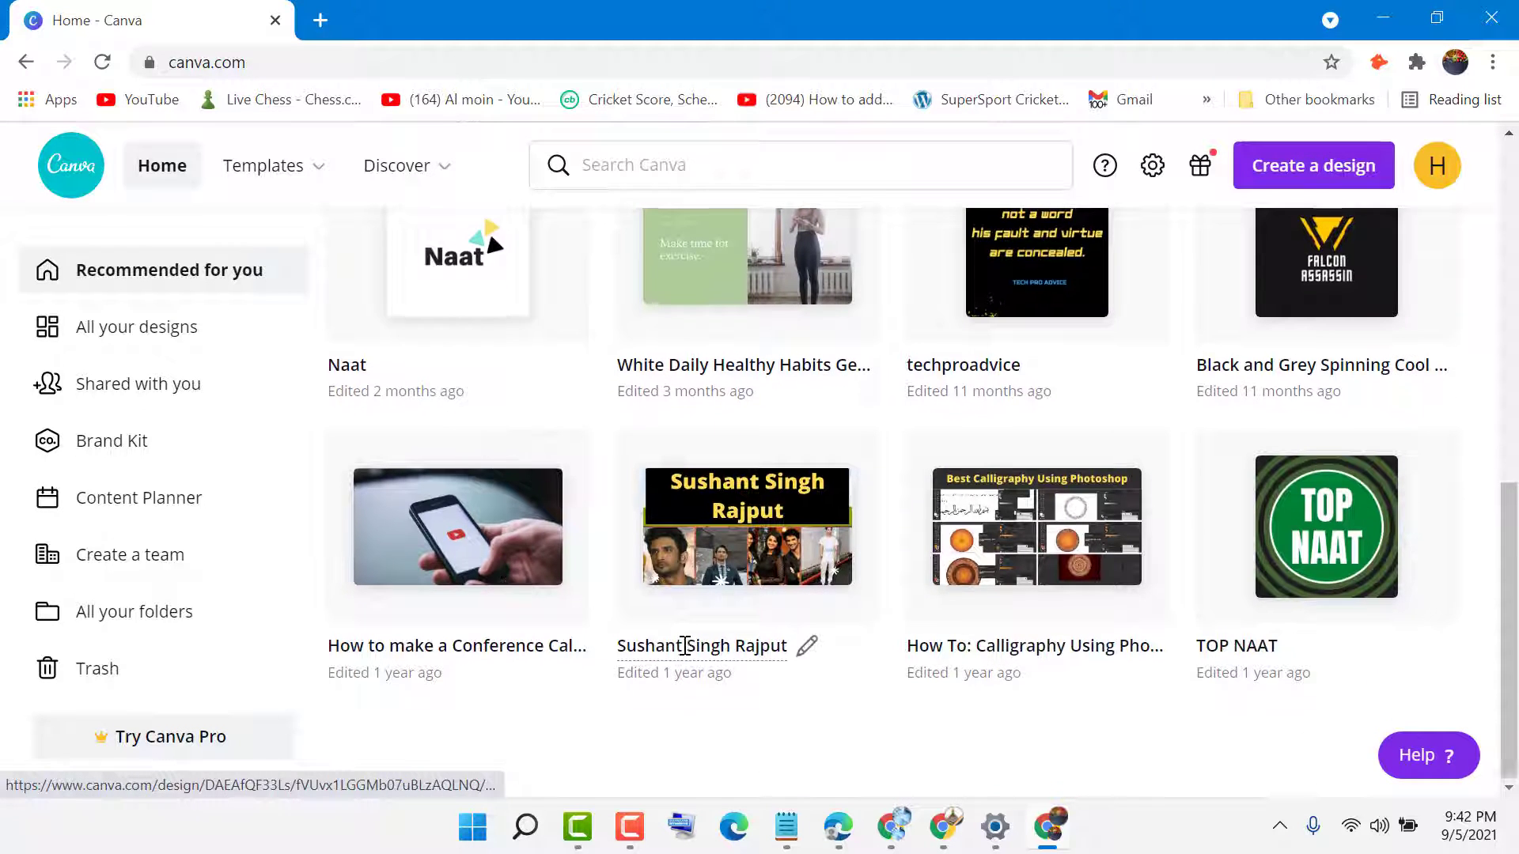
scroll(685, 648, "up", 5)
scroll(685, 657, "up", 3)
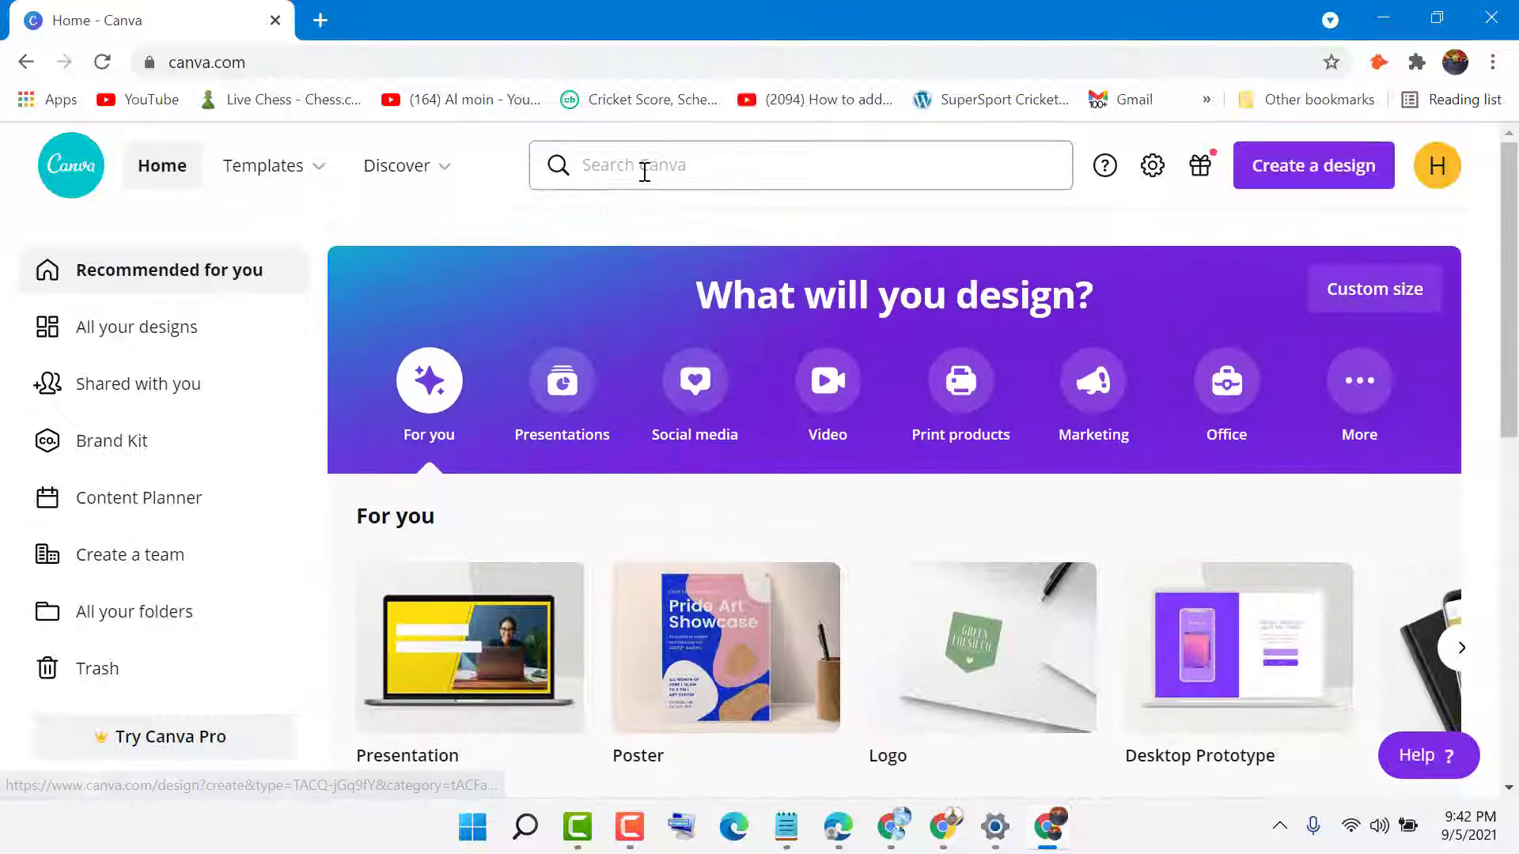
left_click(644, 170)
type("y")
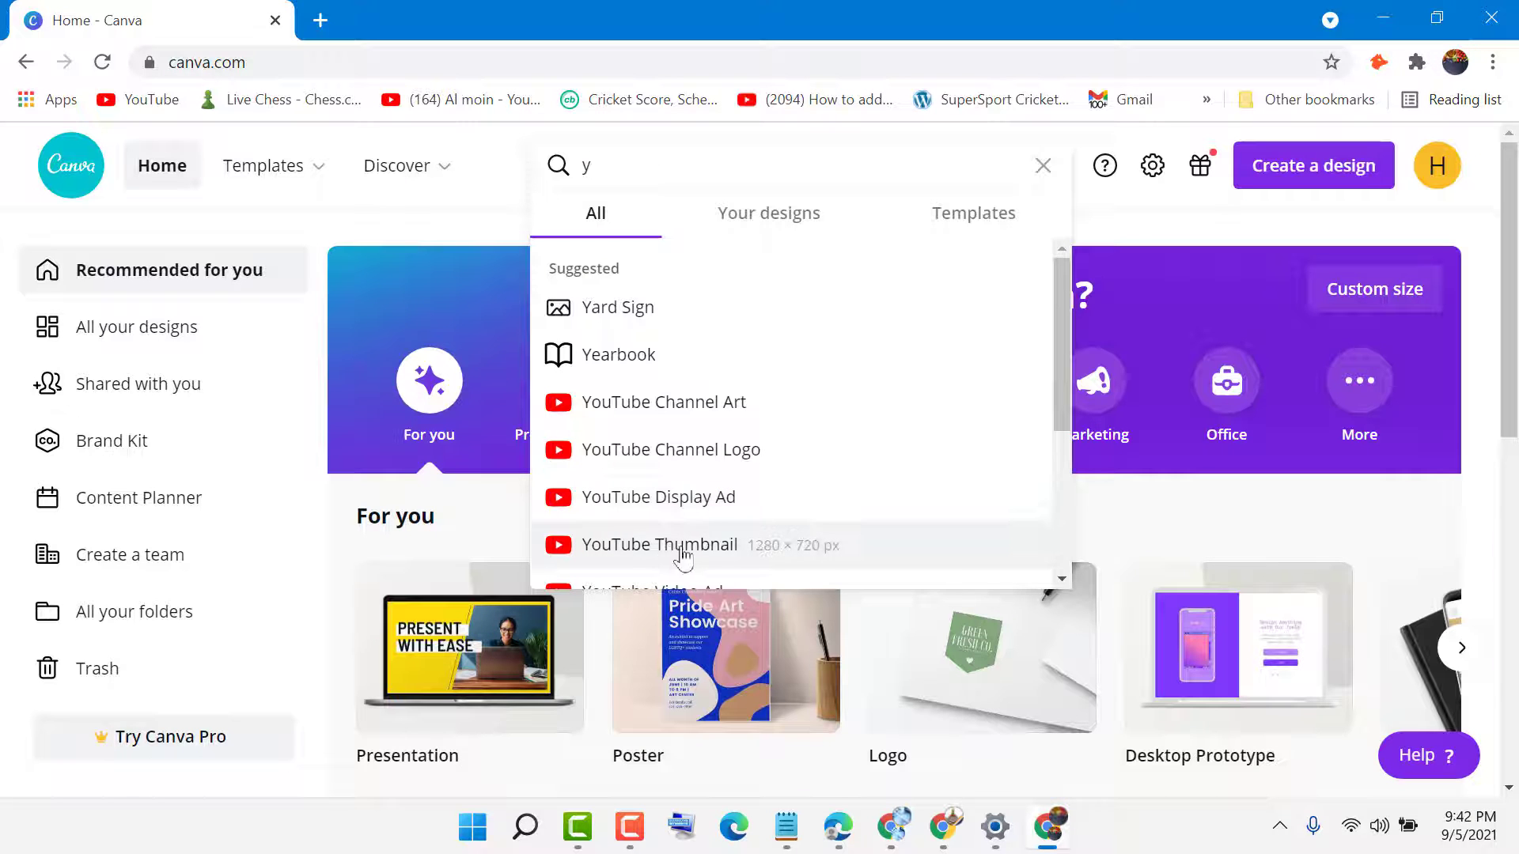
left_click(650, 547)
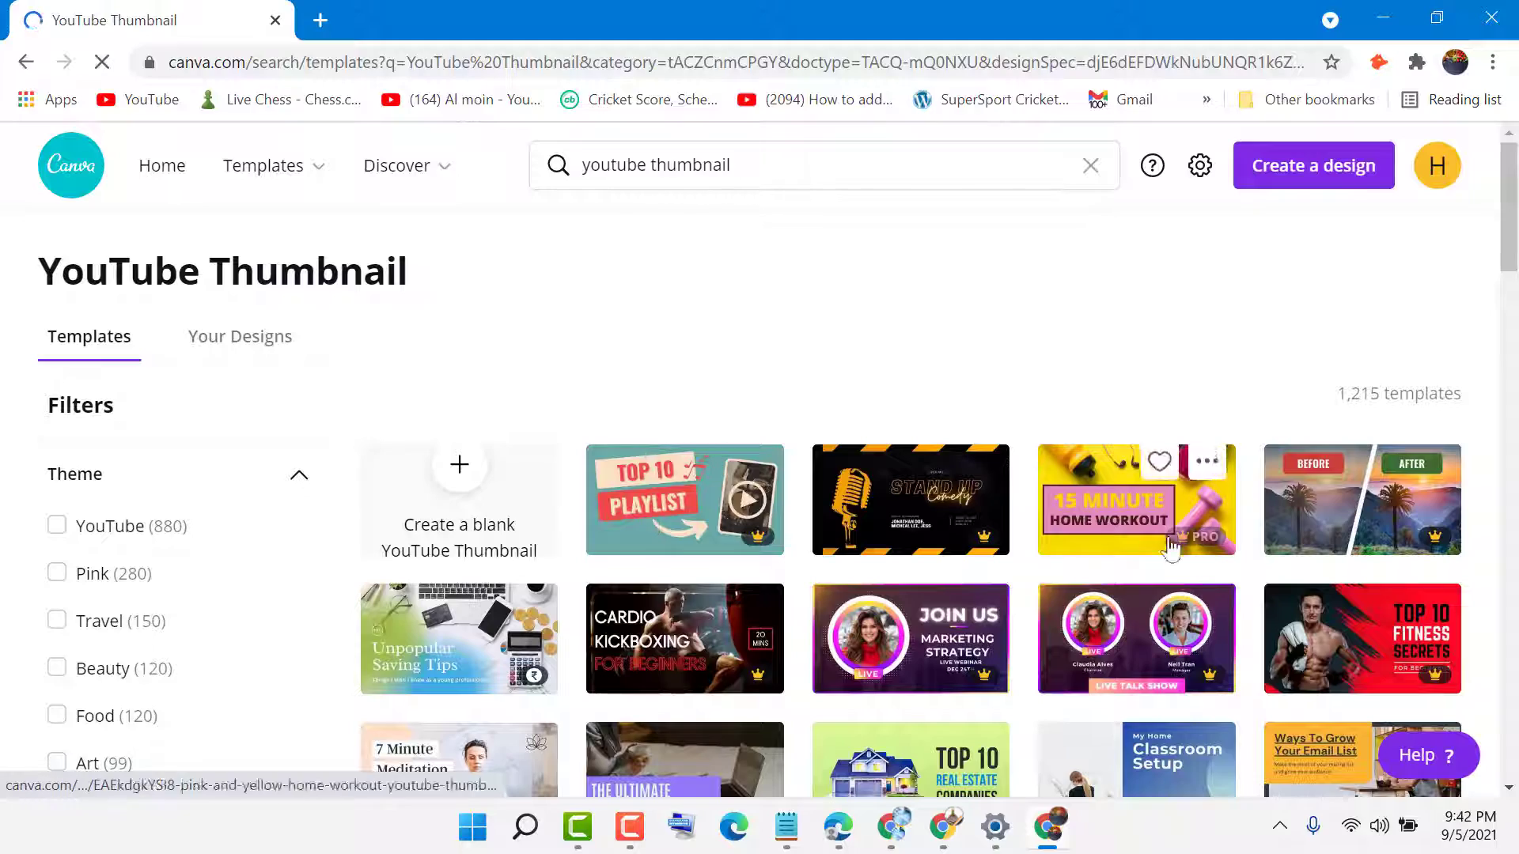
Step: Browse the YouTube thumbnail templates, open the free "Upper Body Workout" one for editing and dismiss the Elements welcome message
scroll(753, 547, "down", 3)
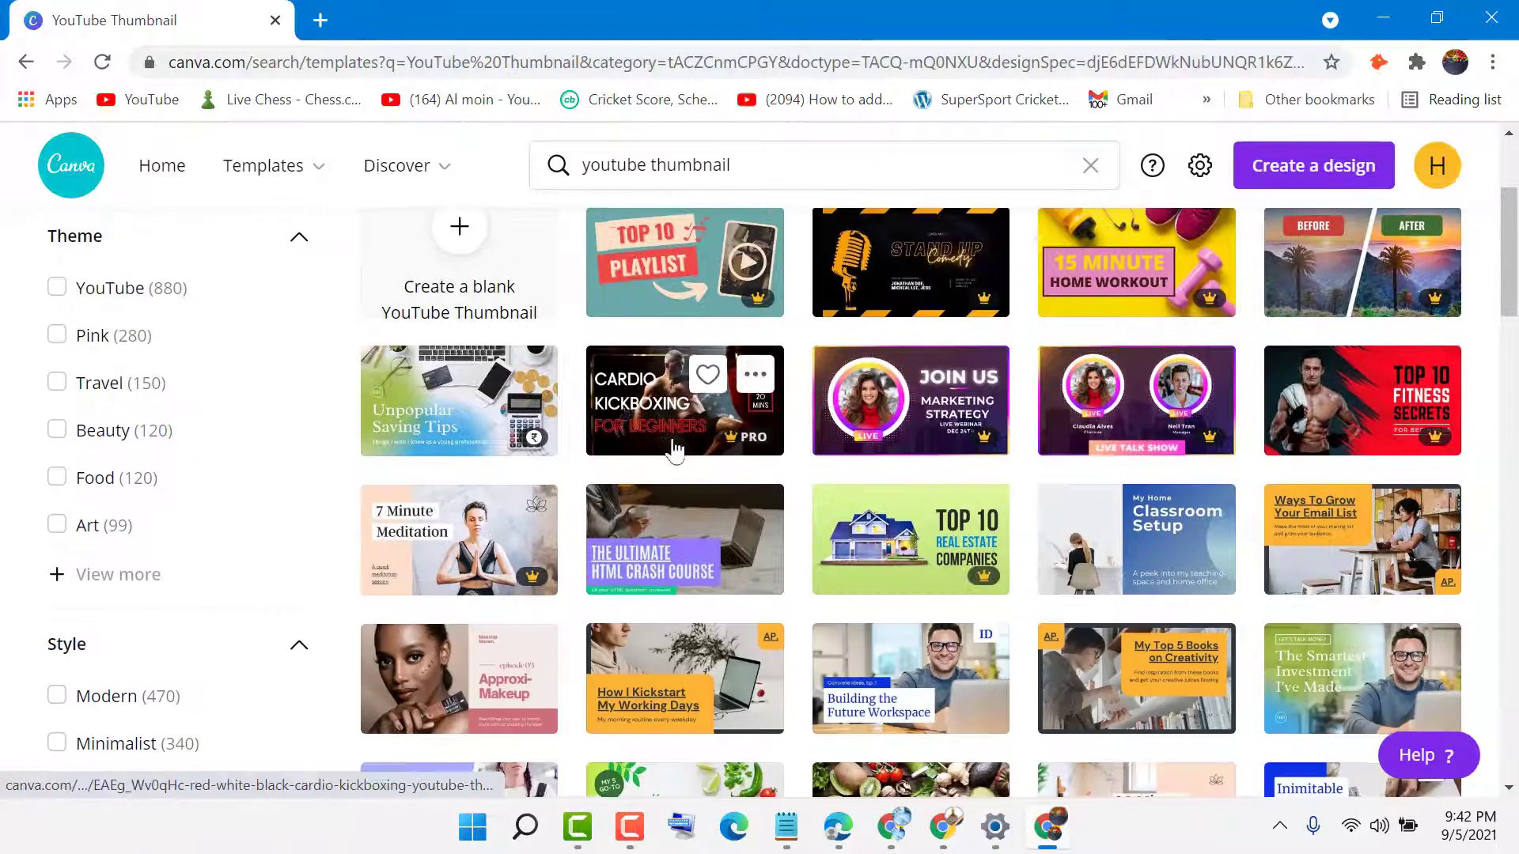
scroll(676, 444, "down", 7)
scroll(674, 449, "down", 3)
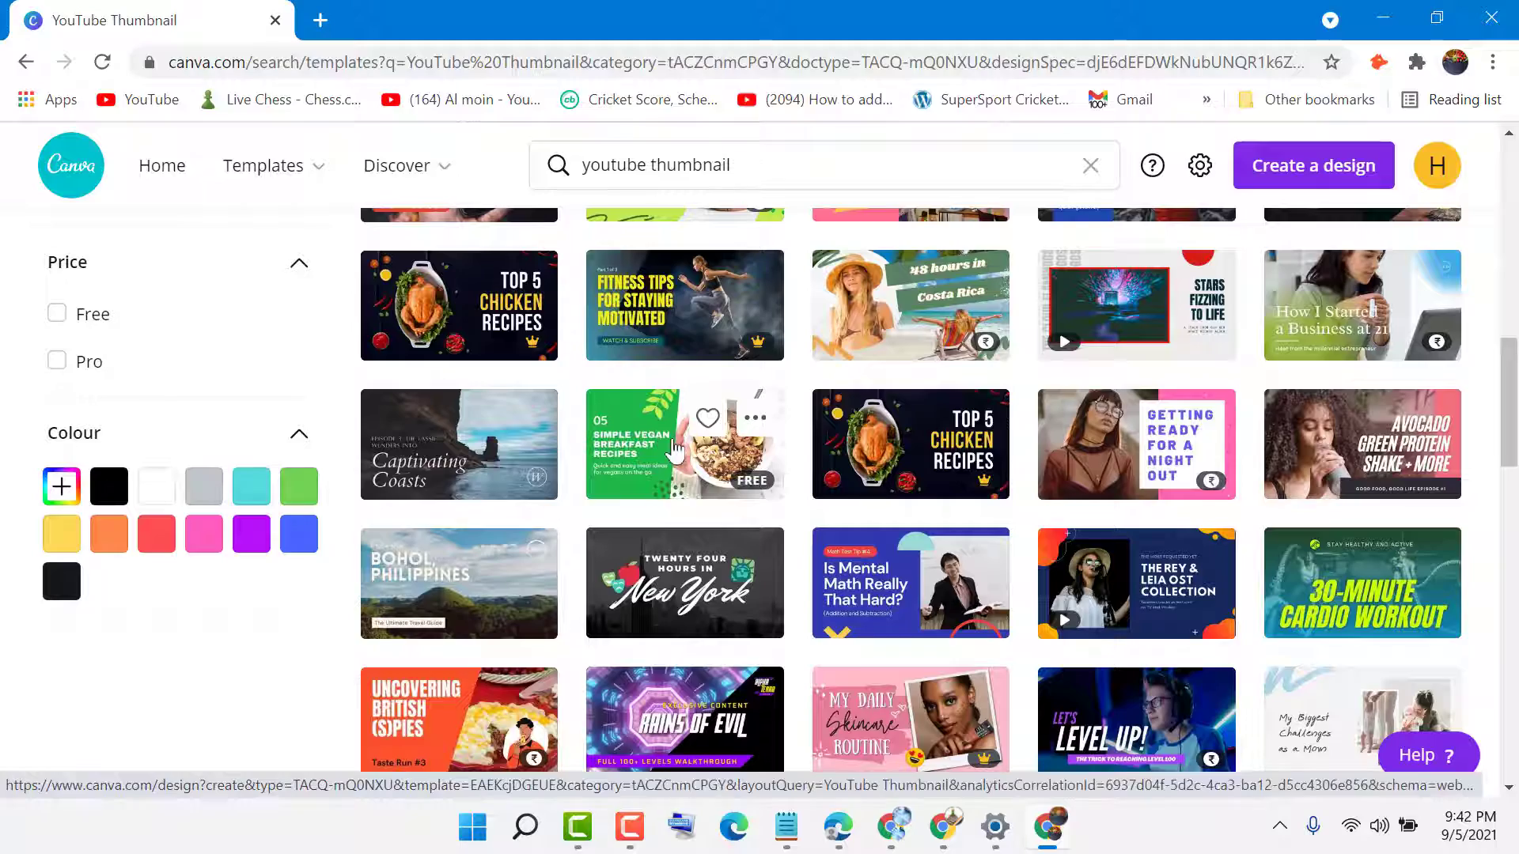
scroll(674, 449, "down", 8)
scroll(674, 449, "down", 20)
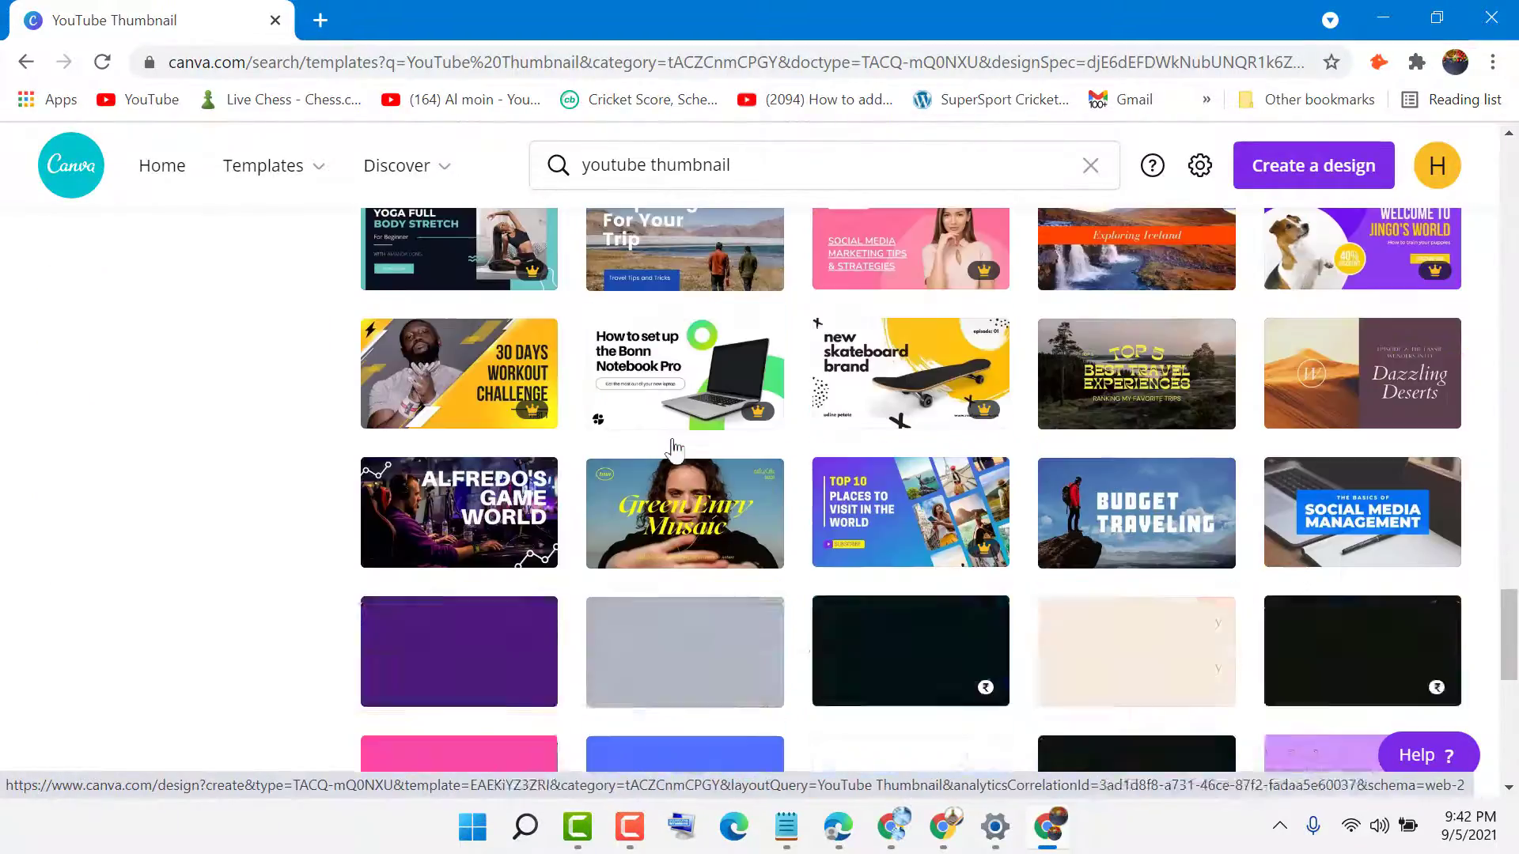
scroll(674, 448, "down", 20)
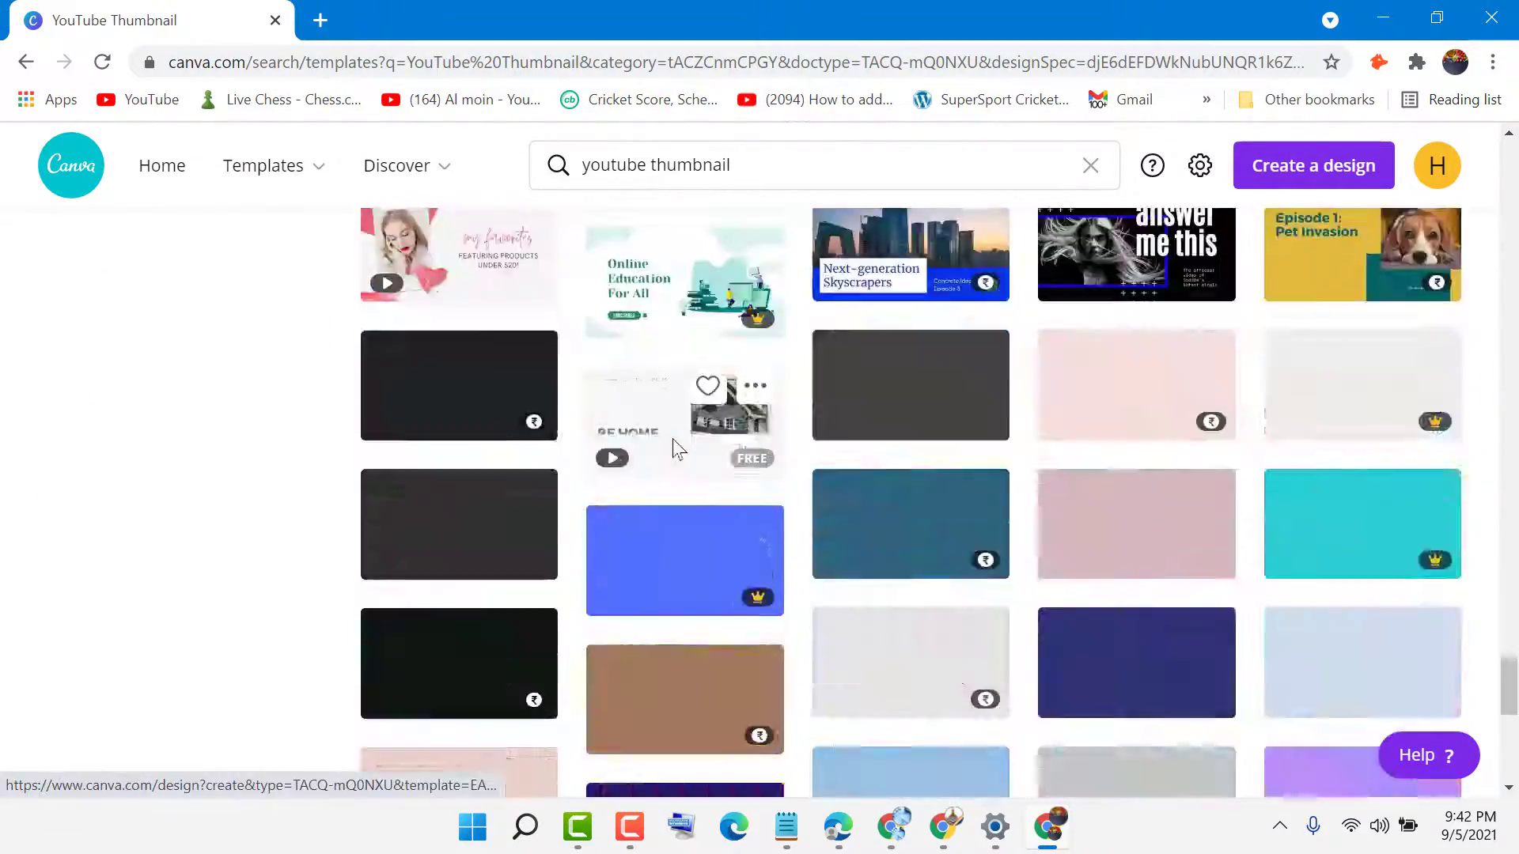
scroll(674, 448, "up", 3)
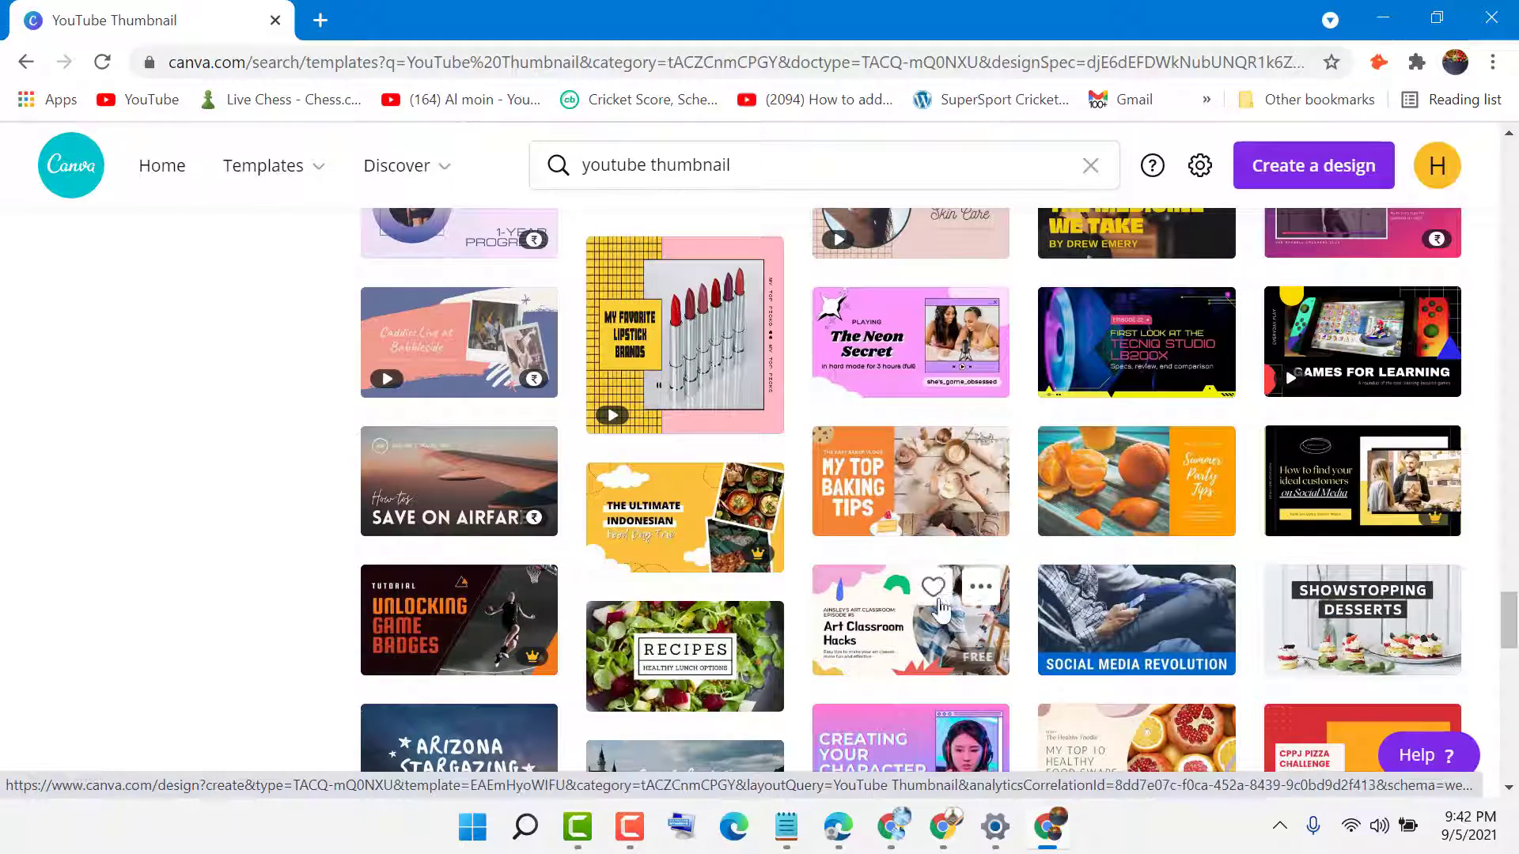
scroll(970, 506, "up", 3)
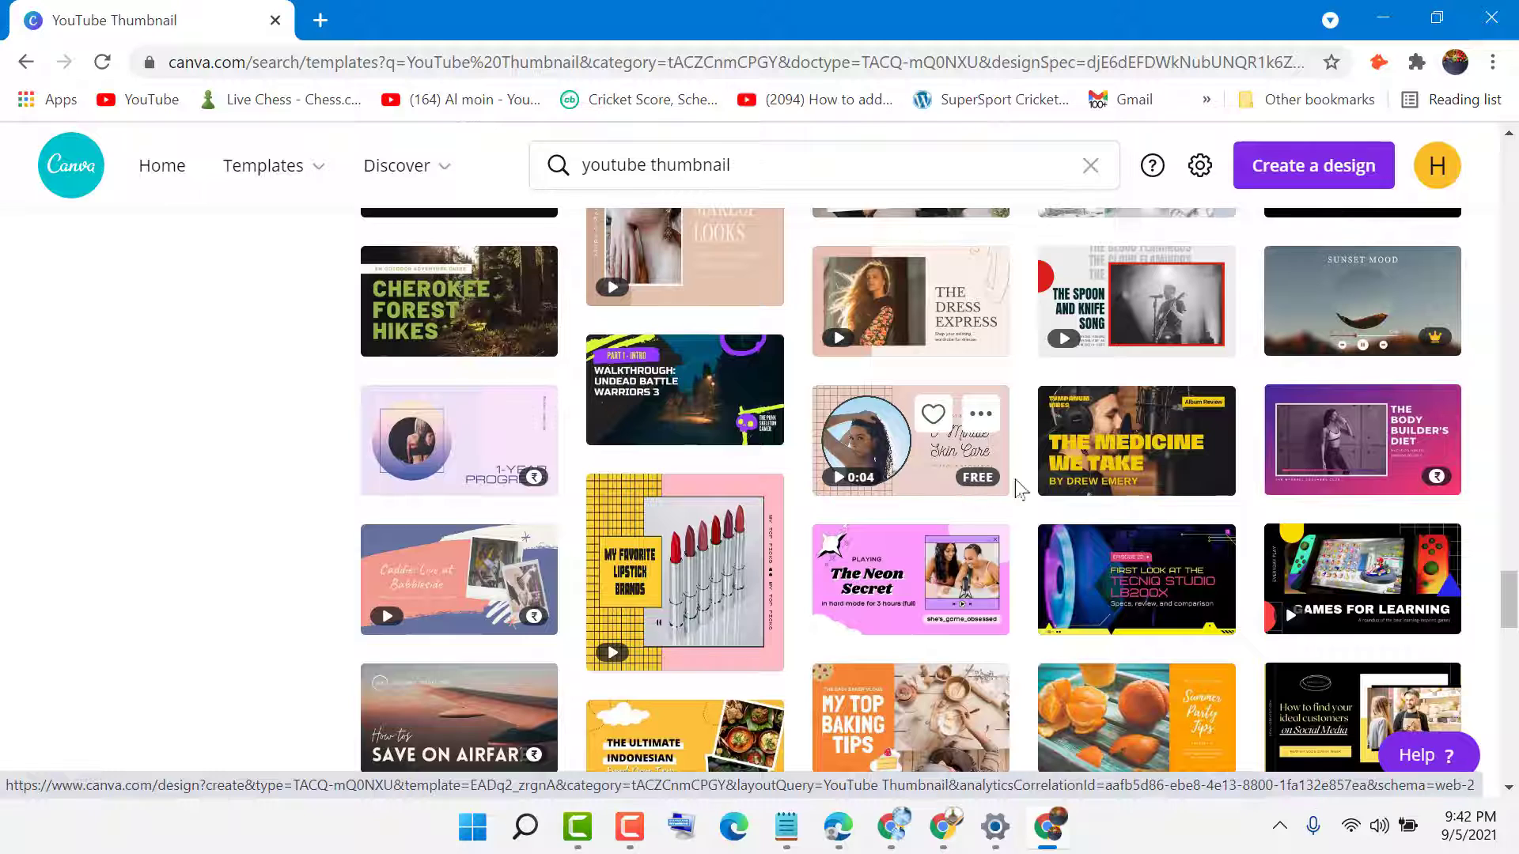
scroll(979, 491, "up", 6)
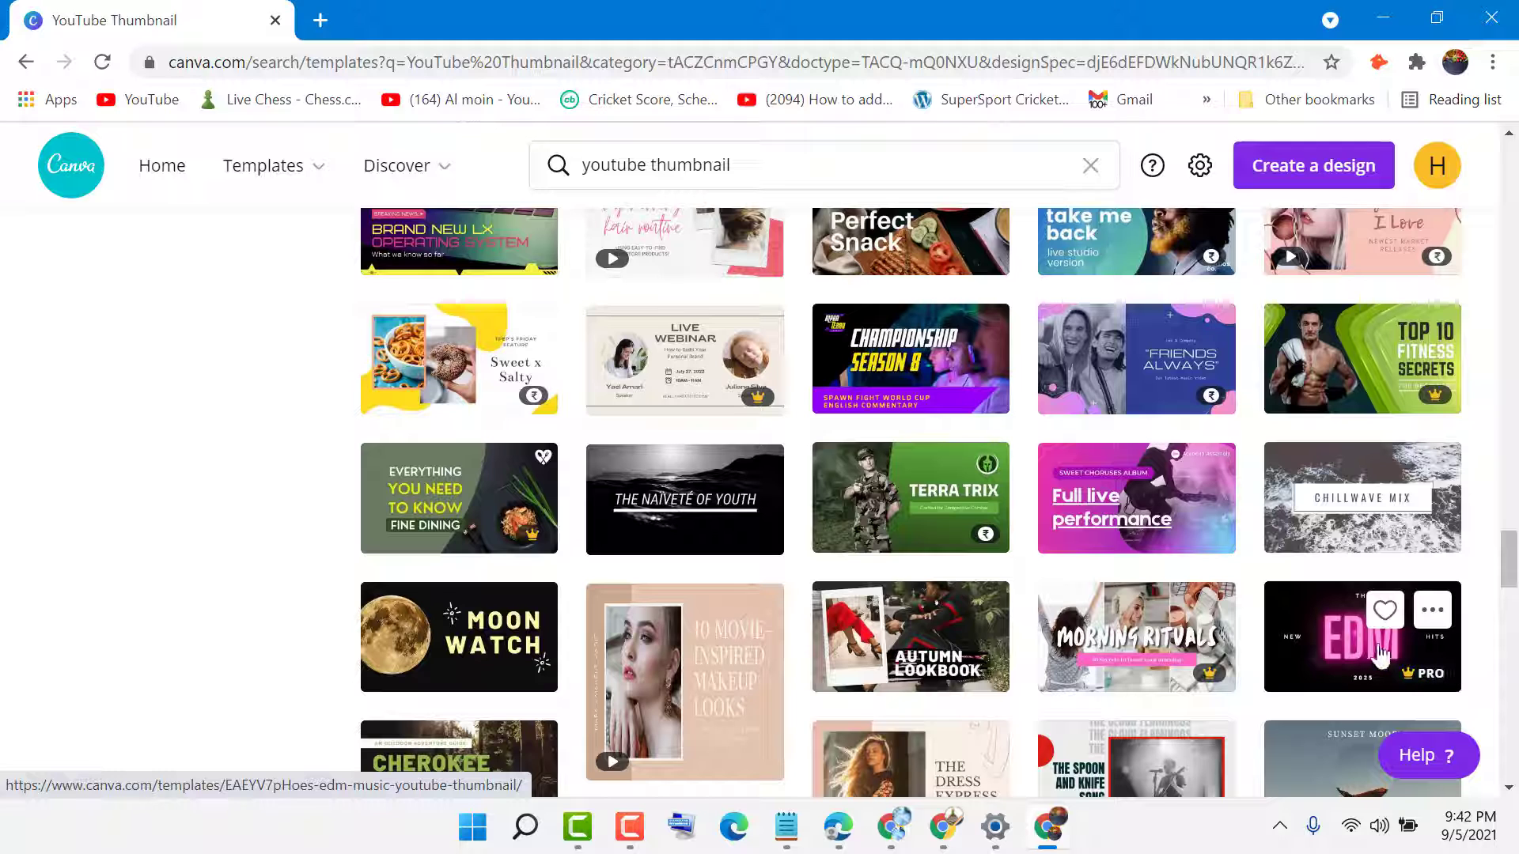
scroll(662, 459, "down", 15)
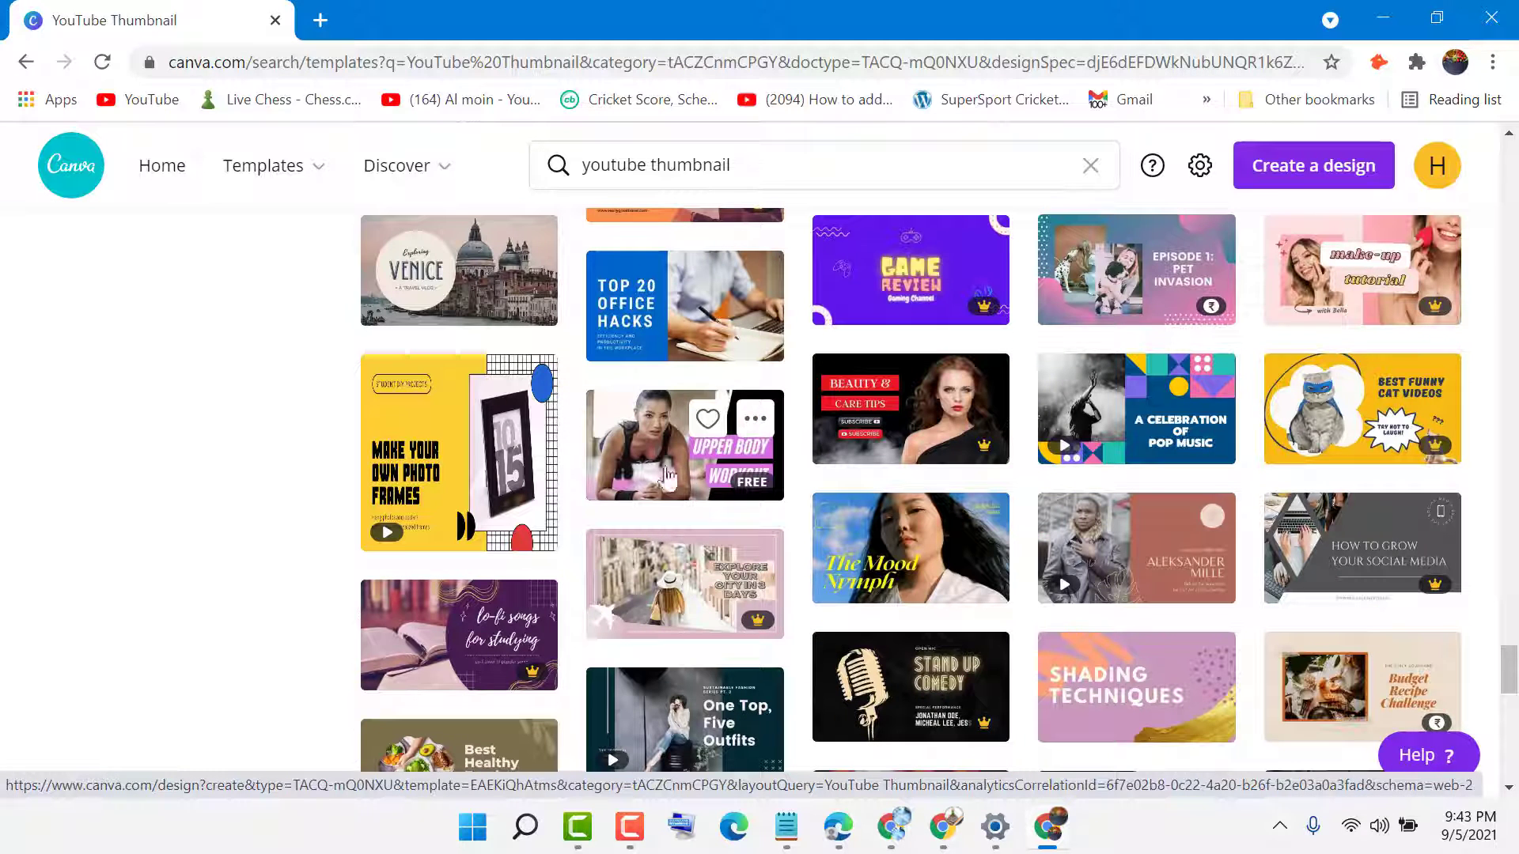
left_click(663, 462)
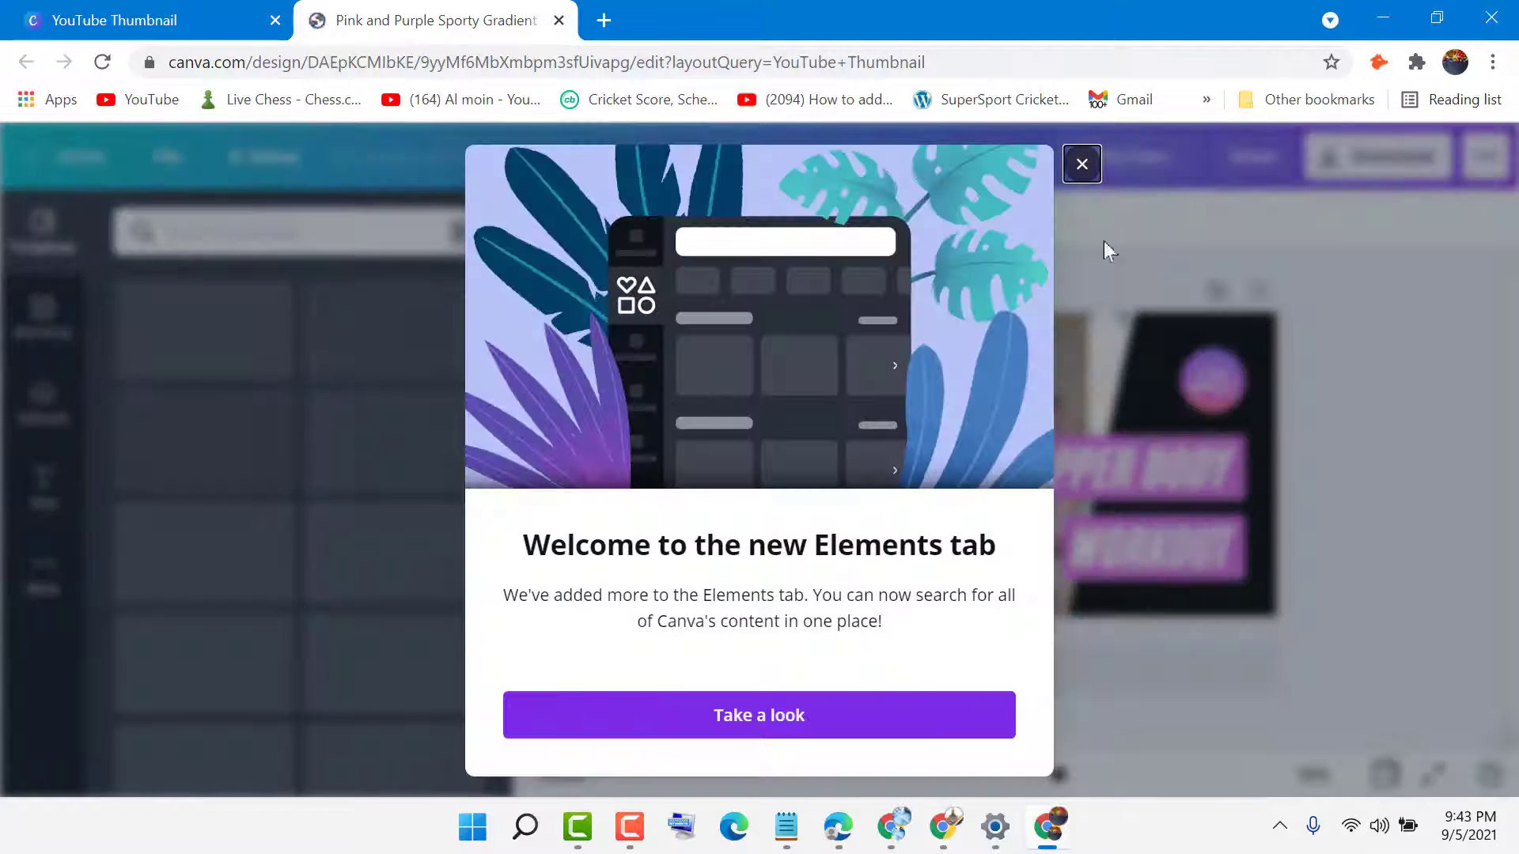
left_click(1079, 170)
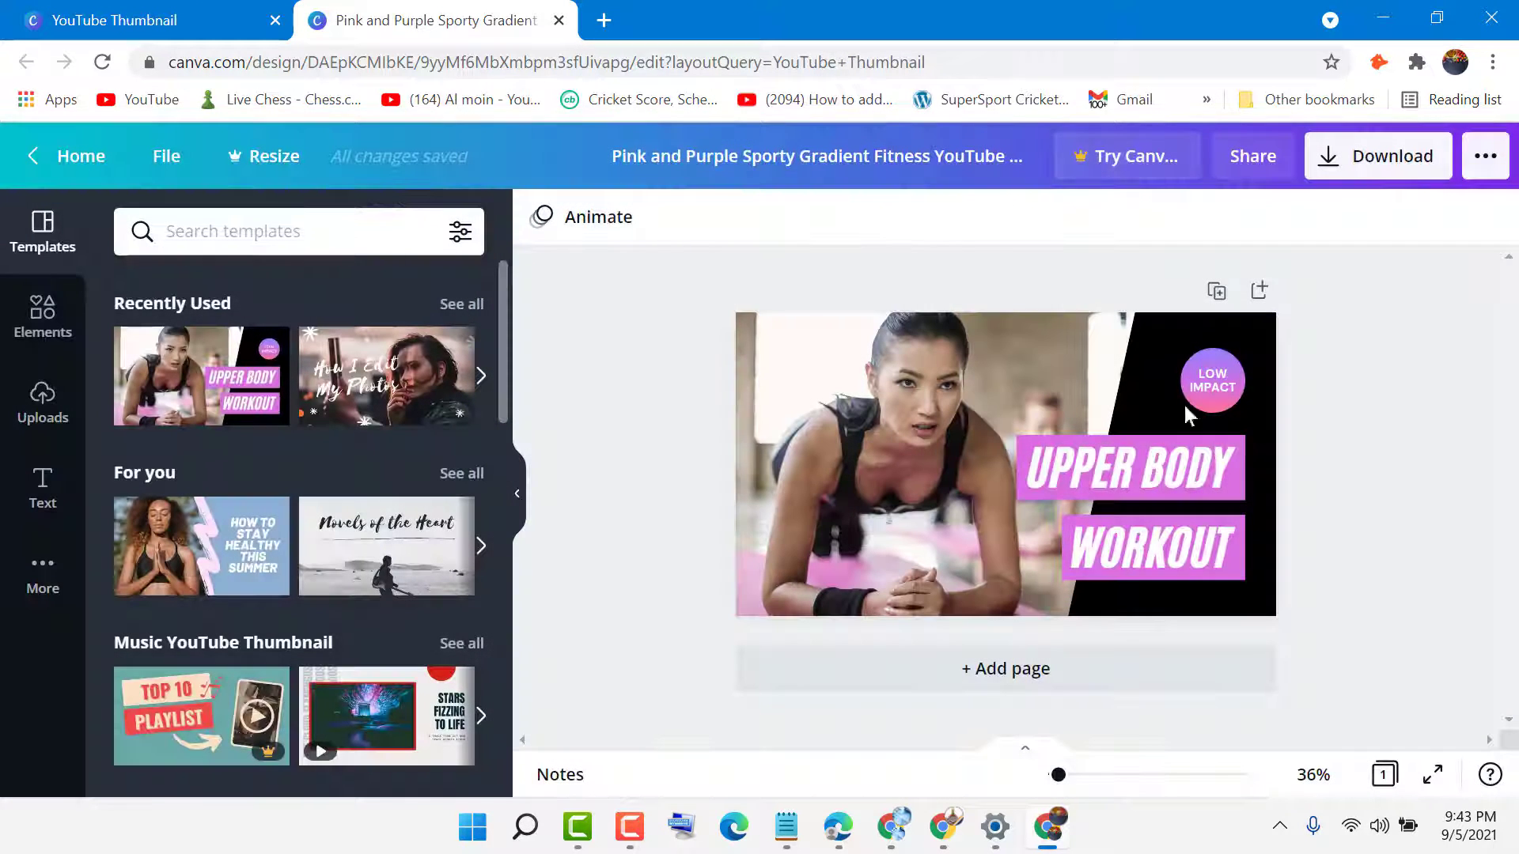
Step: Switch to Notepad and replace the selected title by pasting "how to turn on battery saver on laptop"
left_click(794, 841)
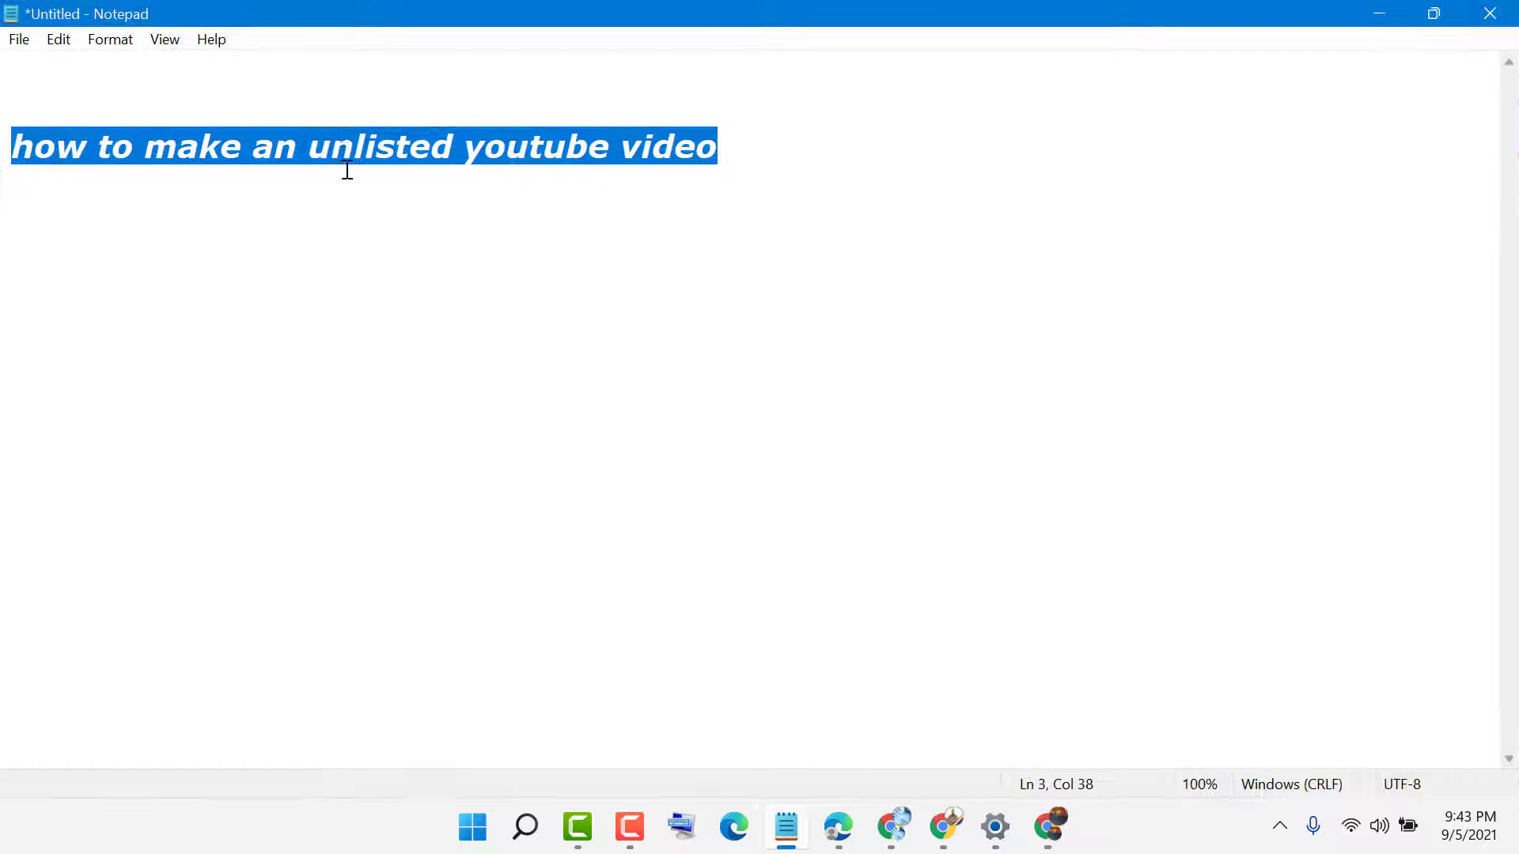
right_click(345, 150)
left_click(415, 258)
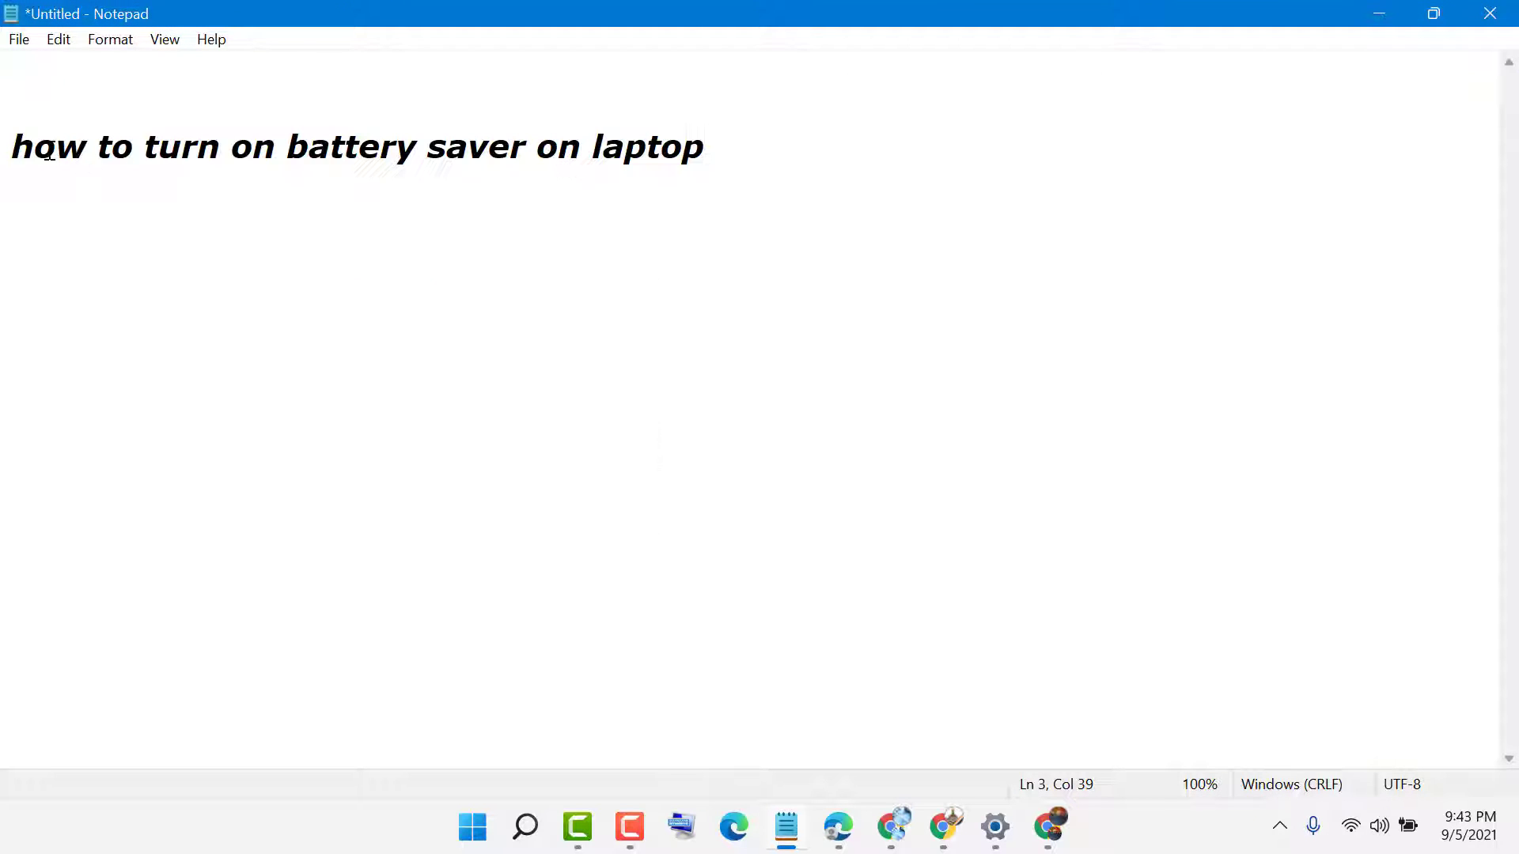
Step: Copy "how to turn on" from Notepad, replace the thumbnail's UPPER BODY text with it in Canva, and widen its box to one line
left_click_drag(16, 148, 277, 147)
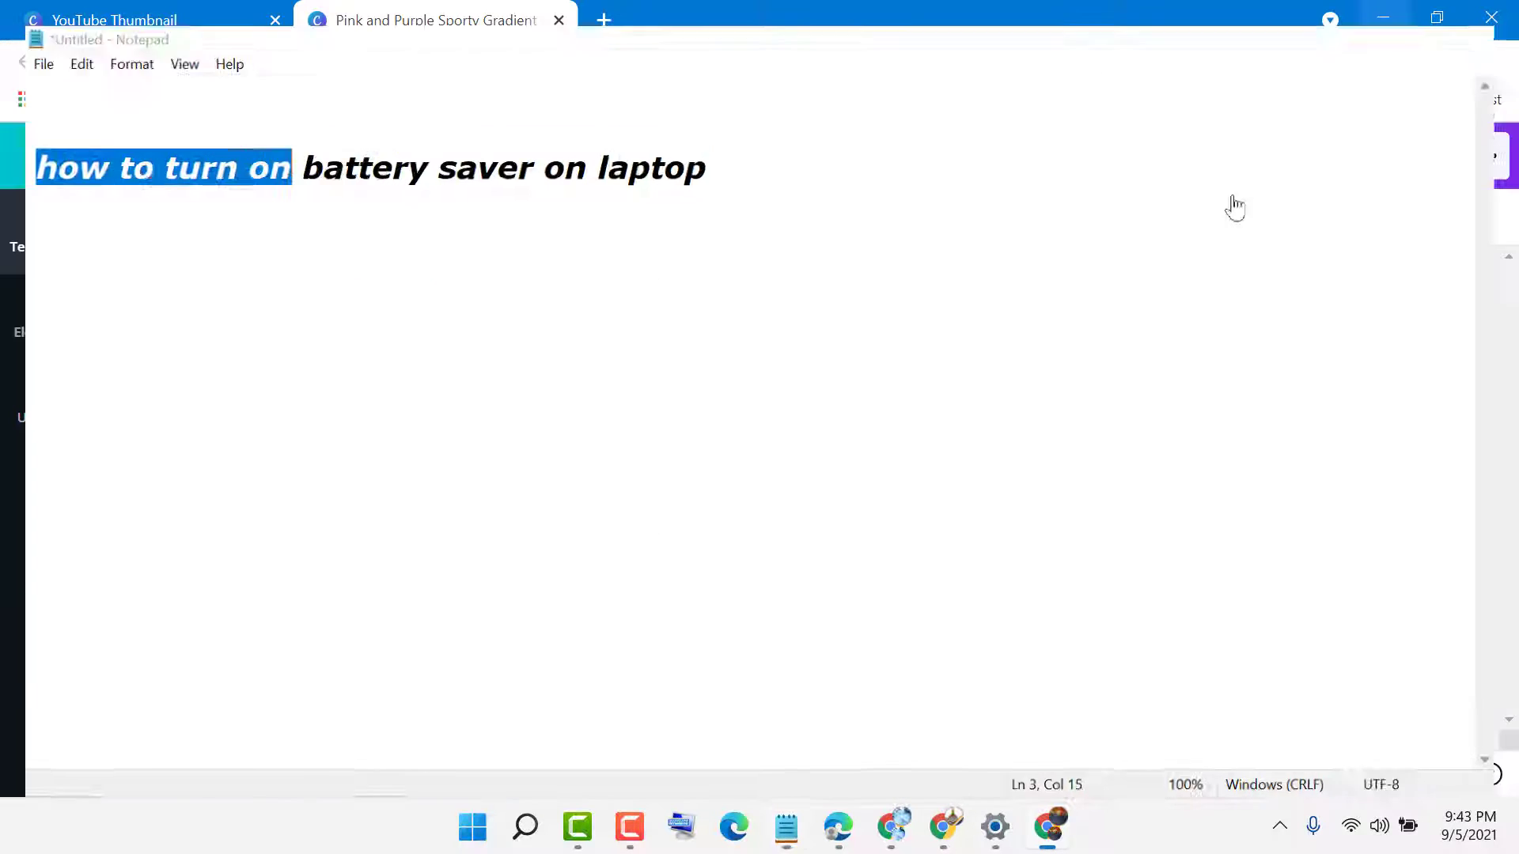
key("alt+Tab")
left_click(1092, 479)
left_click(1089, 478)
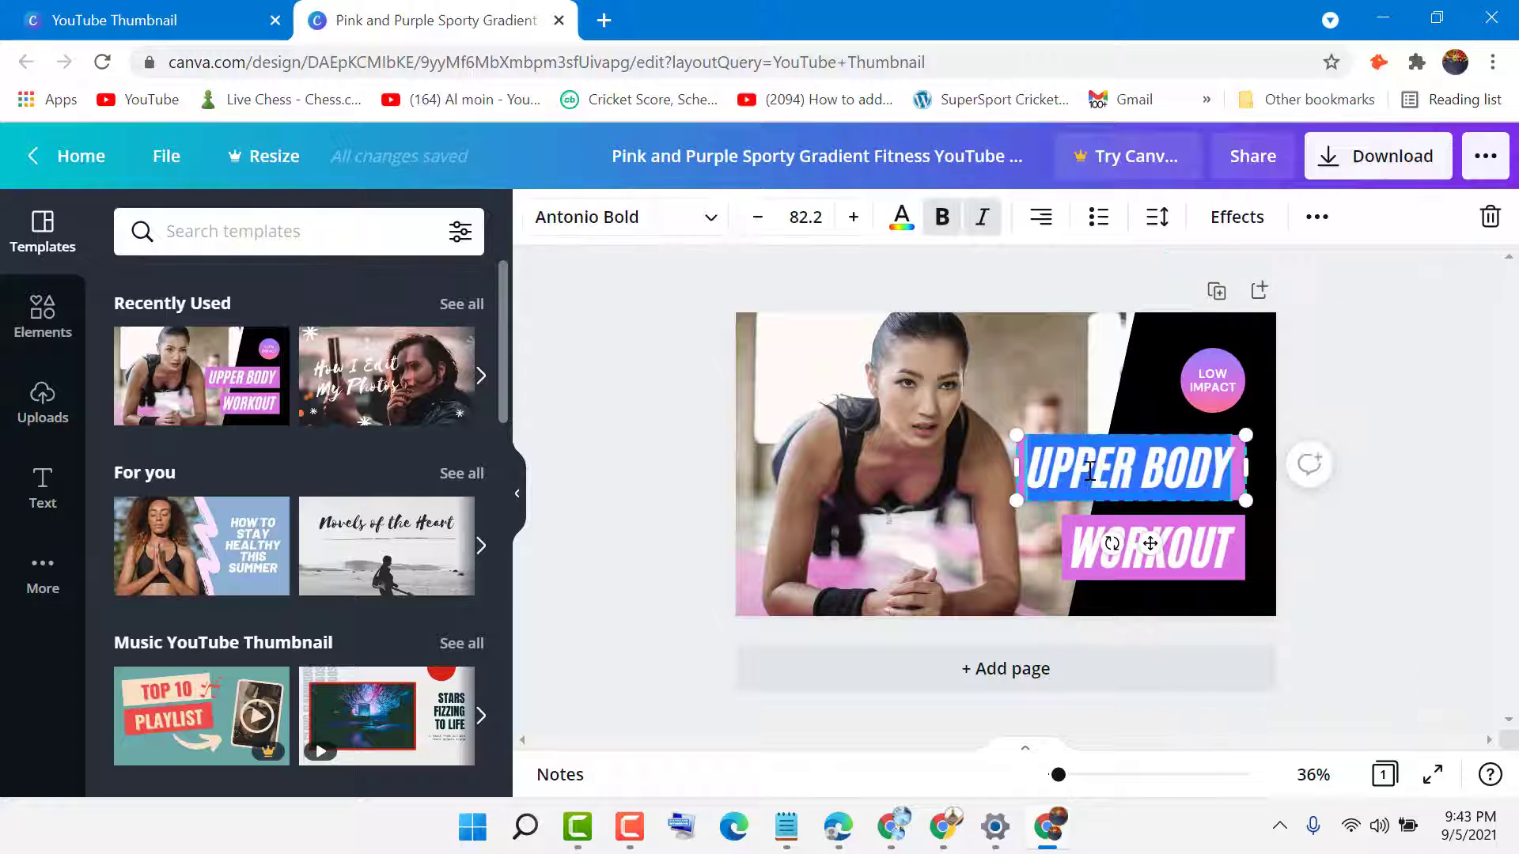
right_click(1086, 481)
left_click(1174, 213)
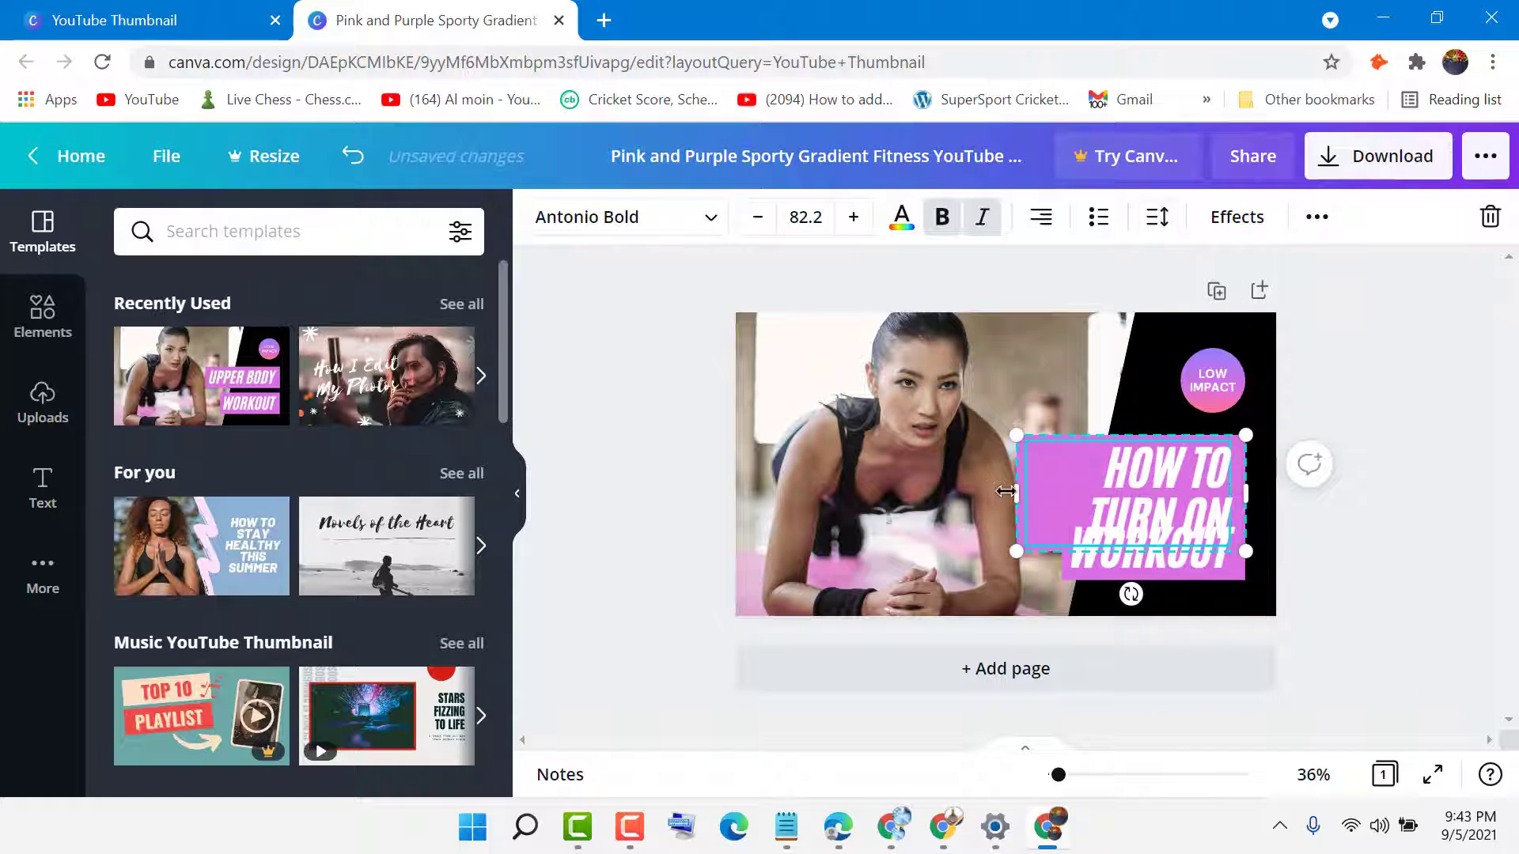
left_click_drag(1014, 494, 946, 474)
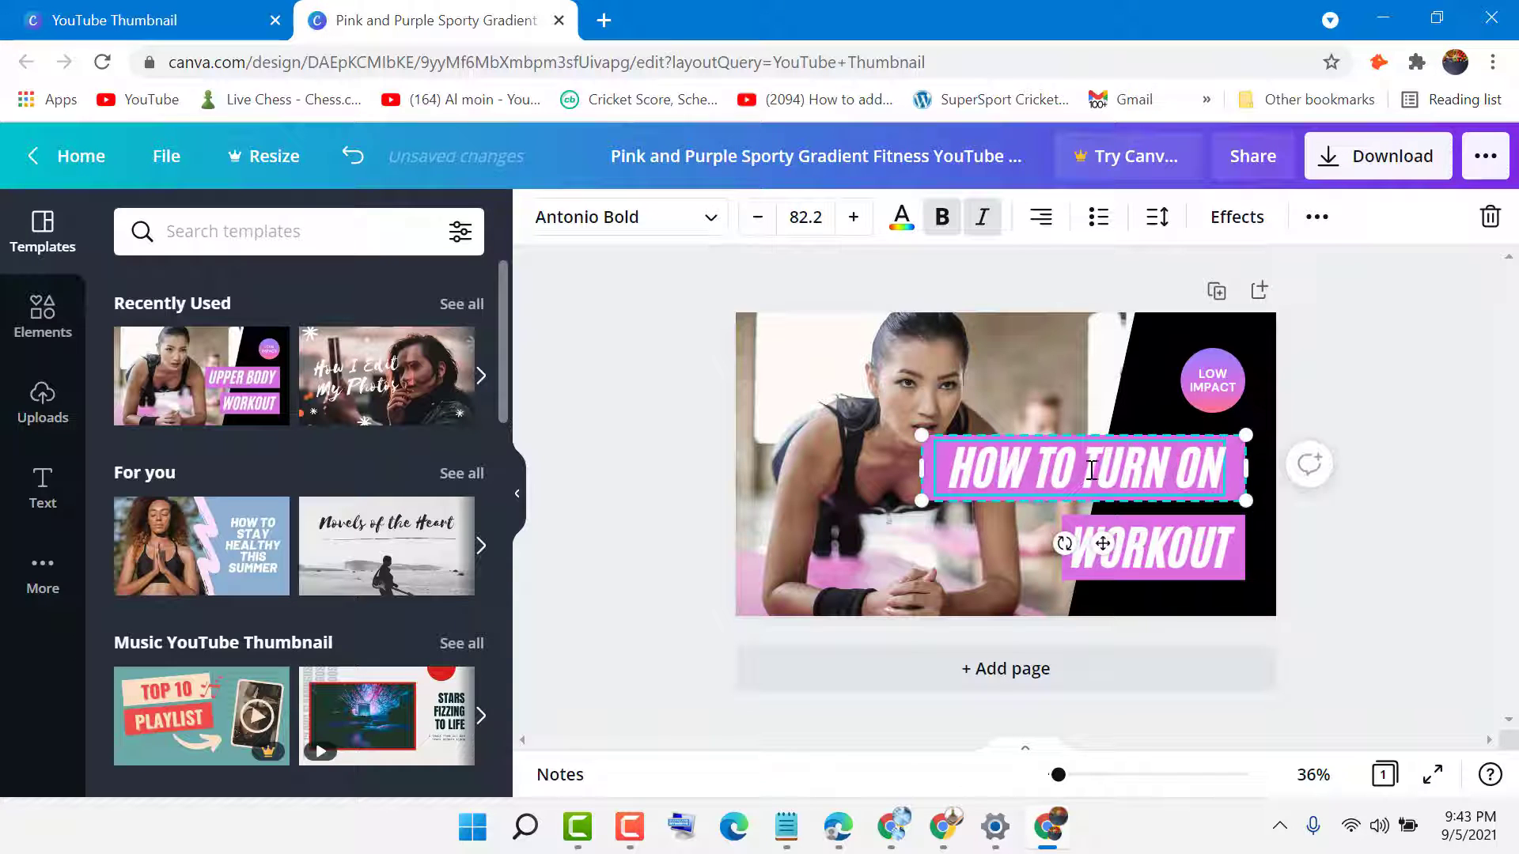
Step: Copy "battery saver" from the Notepad title, replace the thumbnail's WORKOUT text with it, and widen its box to fit one line
left_click(800, 829)
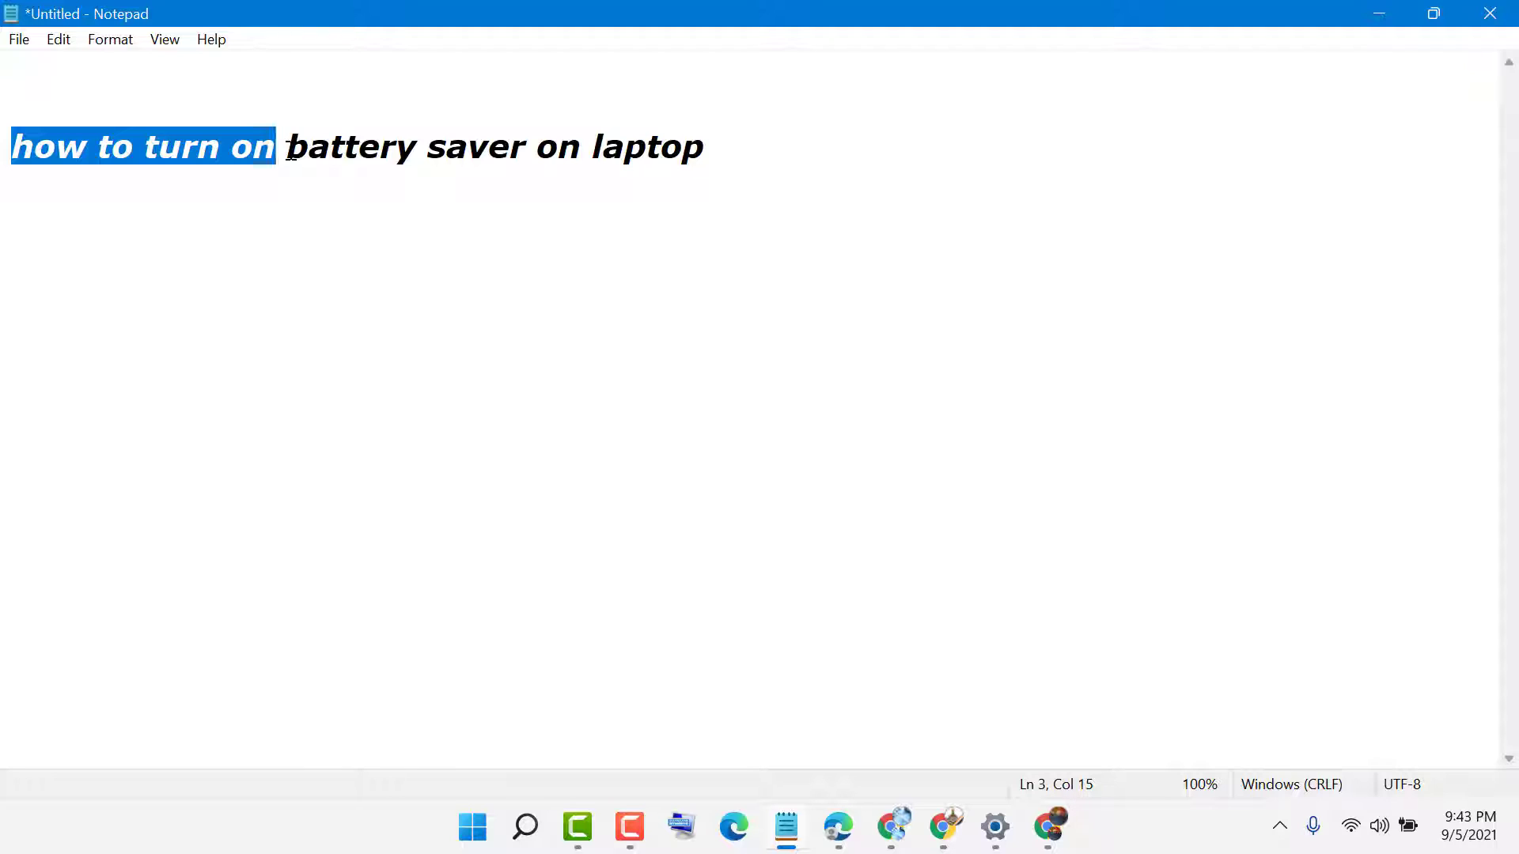
left_click_drag(290, 150, 491, 149)
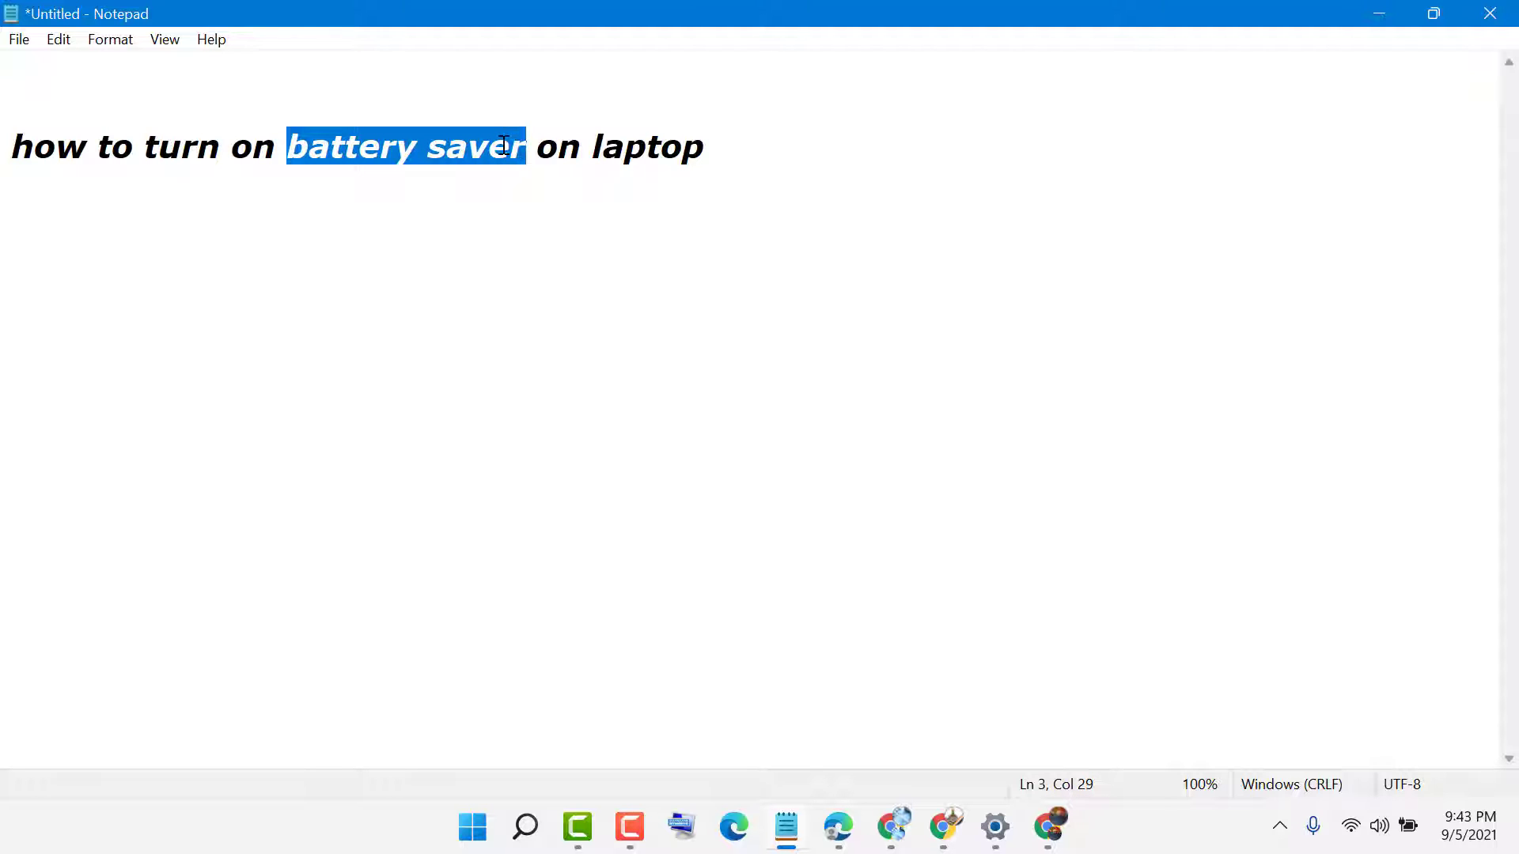
right_click(504, 145)
left_click(546, 223)
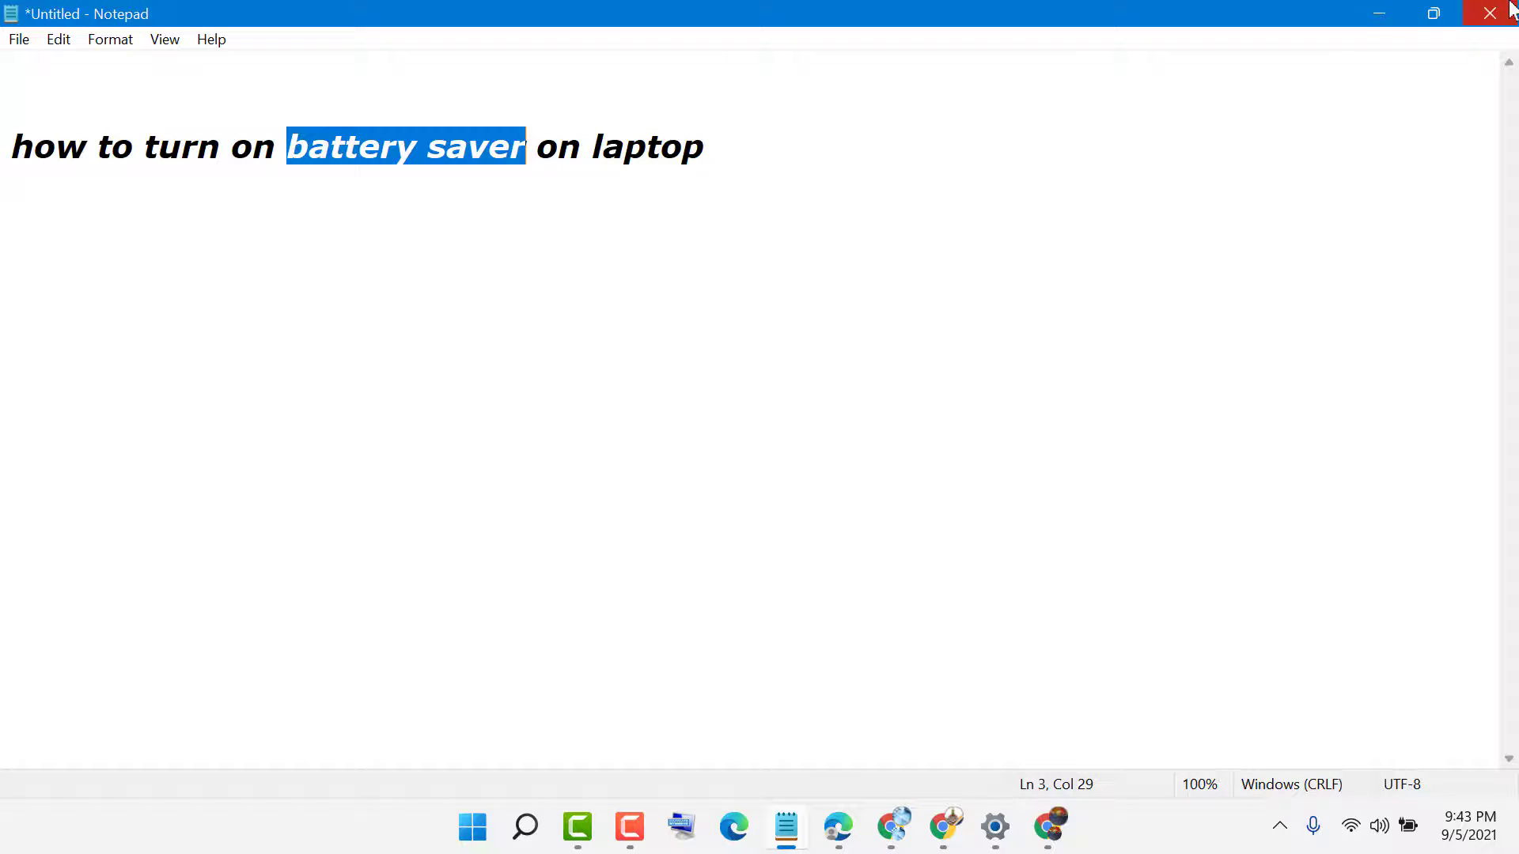
left_click(1381, 18)
left_click(1130, 549)
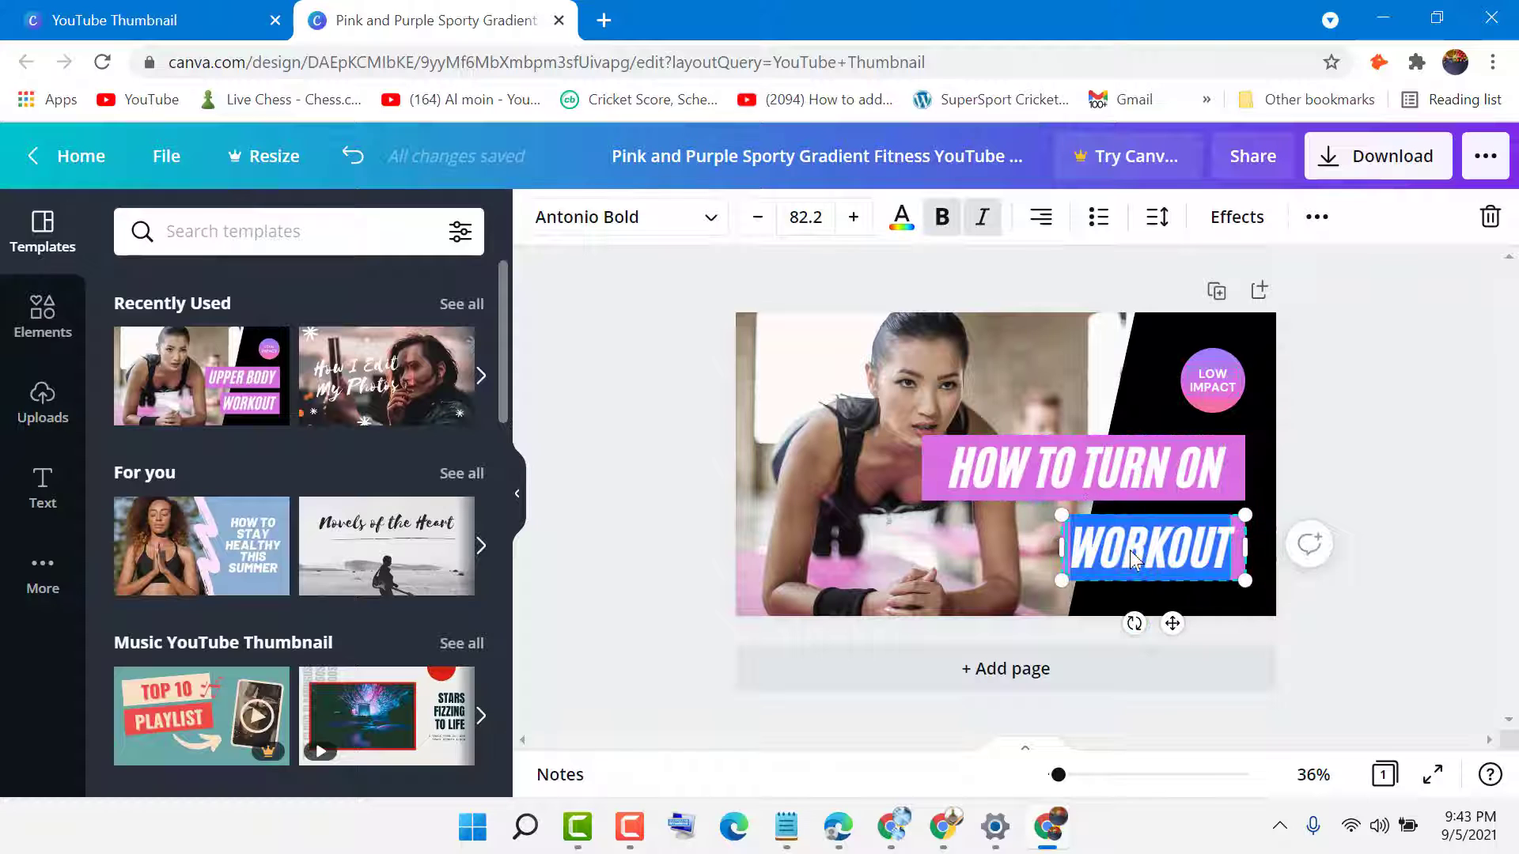
left_click(1131, 549)
key("ctrl+v")
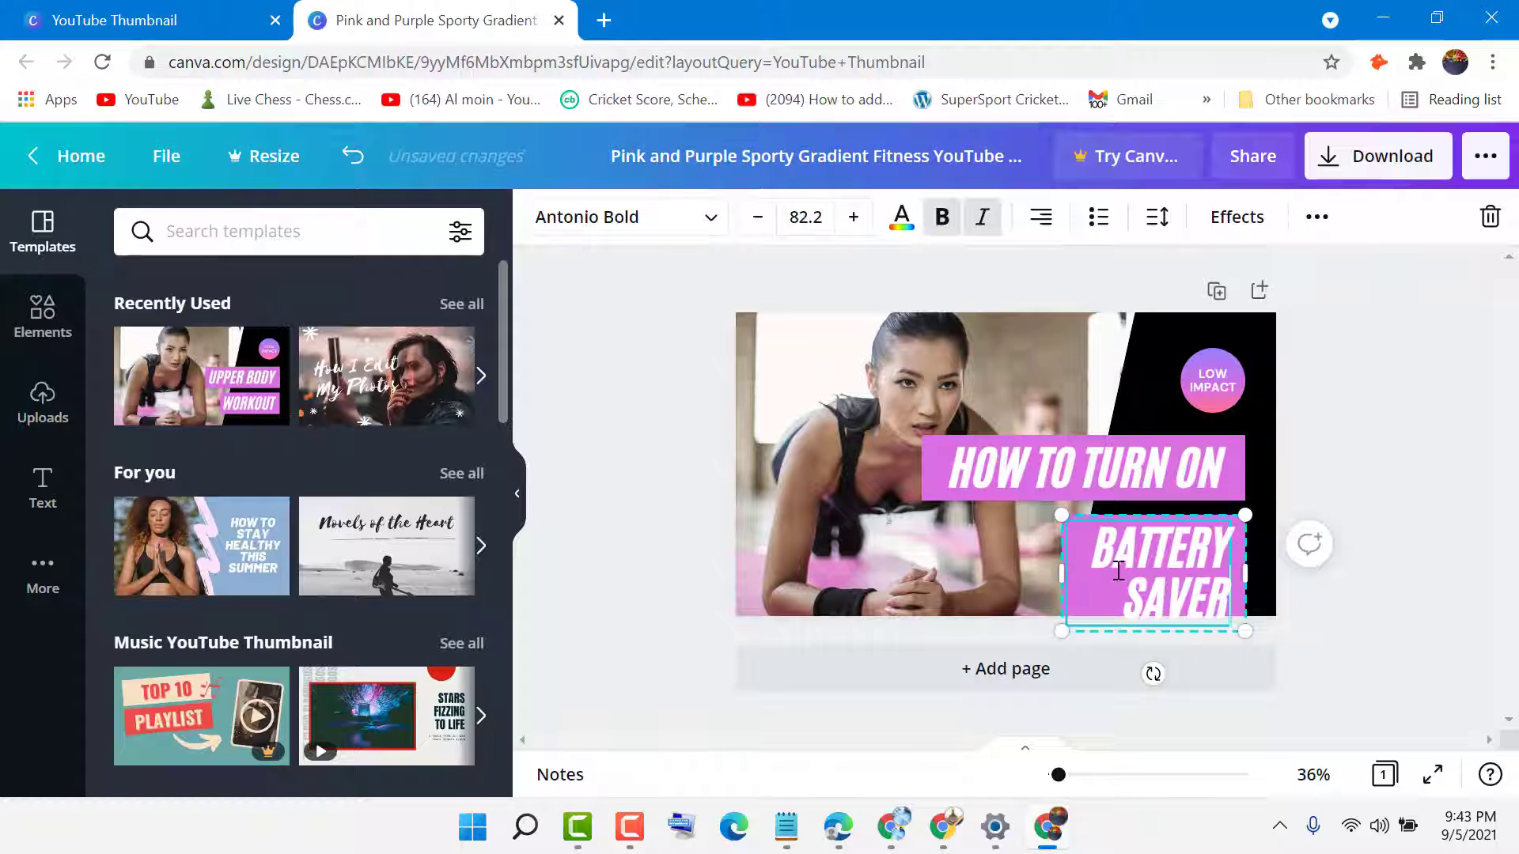
left_click_drag(1063, 573, 957, 564)
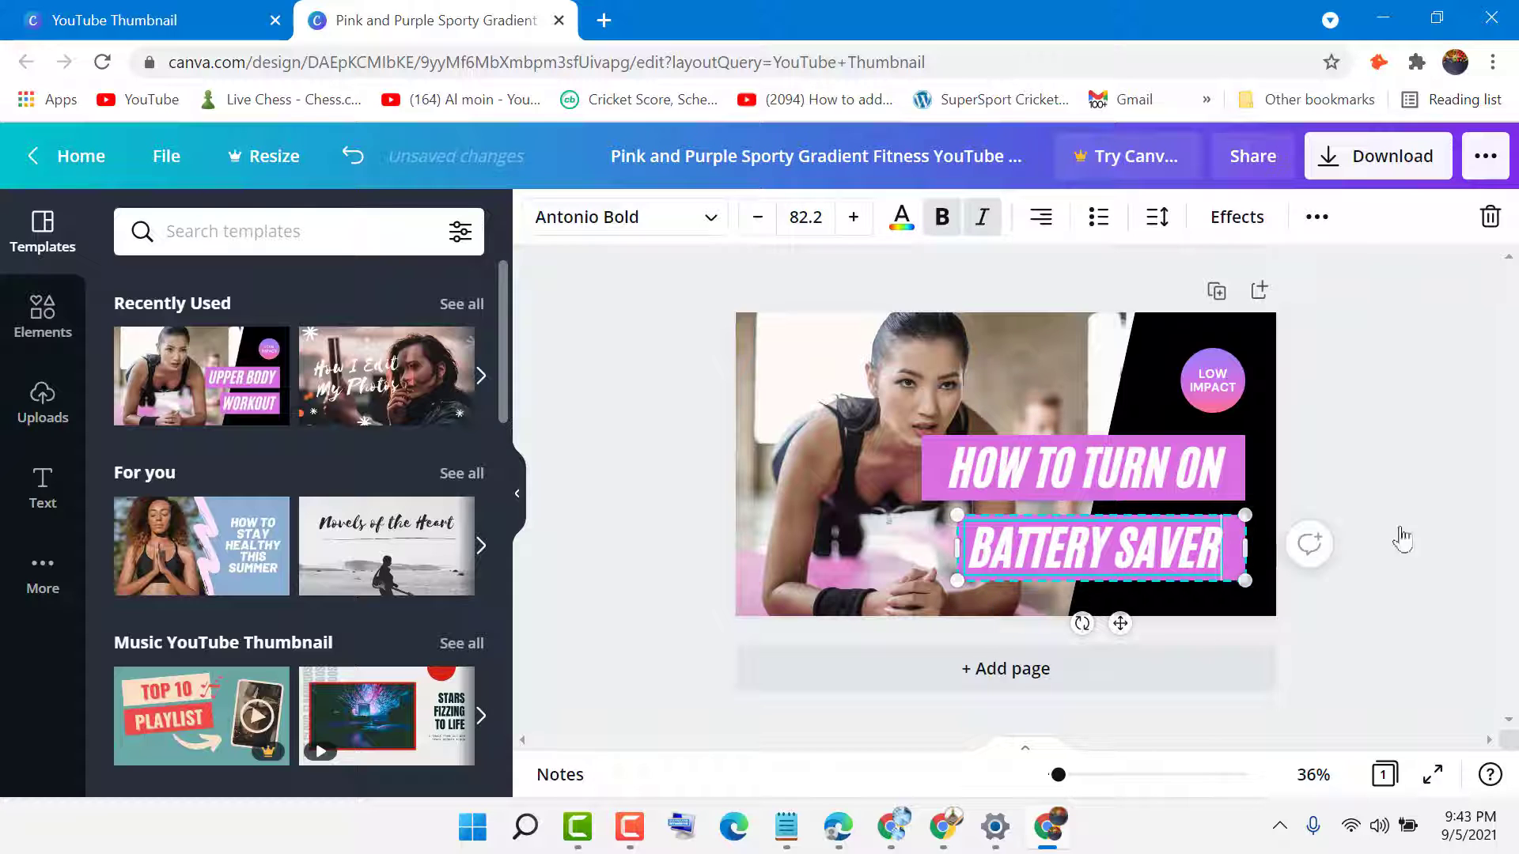
left_click(1394, 506)
Step: Delete the LOW IMPACT text from the gradient circle and remove the workout photo from the thumbnail's background
left_click(1201, 378)
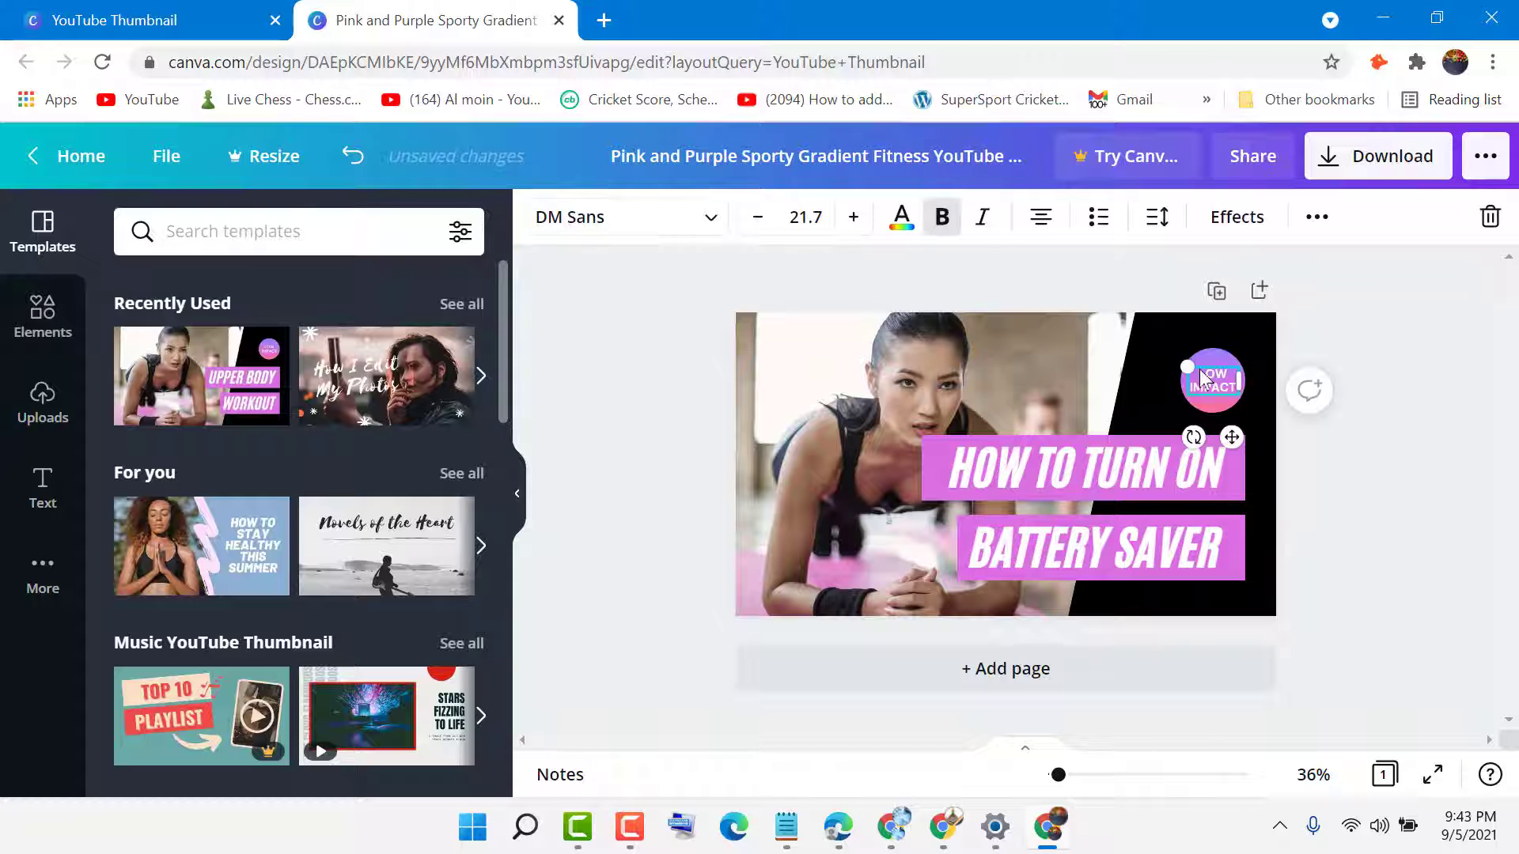
key("Delete")
left_click(1232, 388)
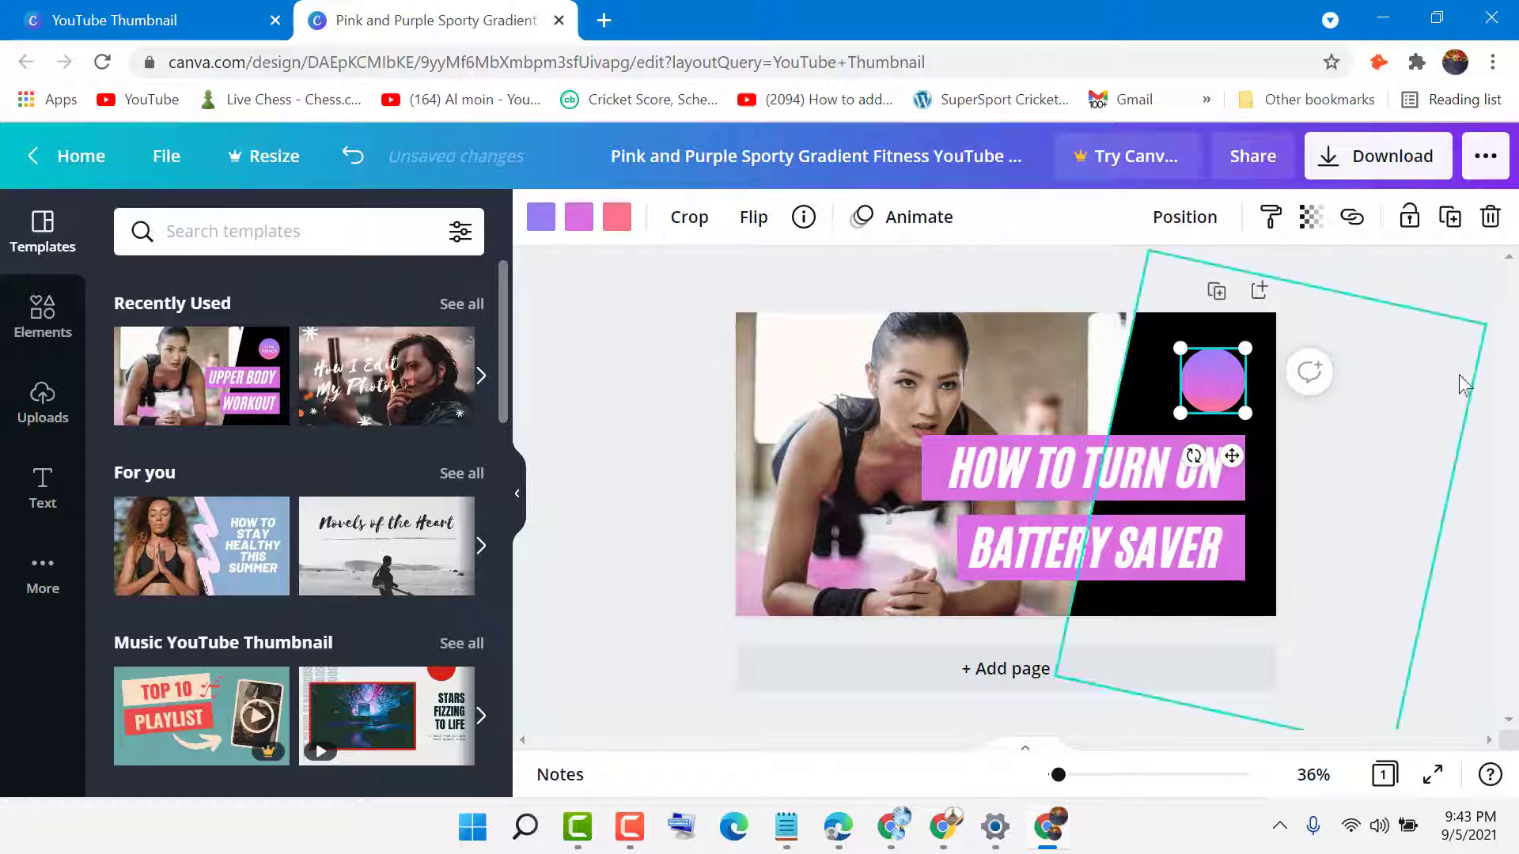
left_click(1476, 509)
left_click(880, 388)
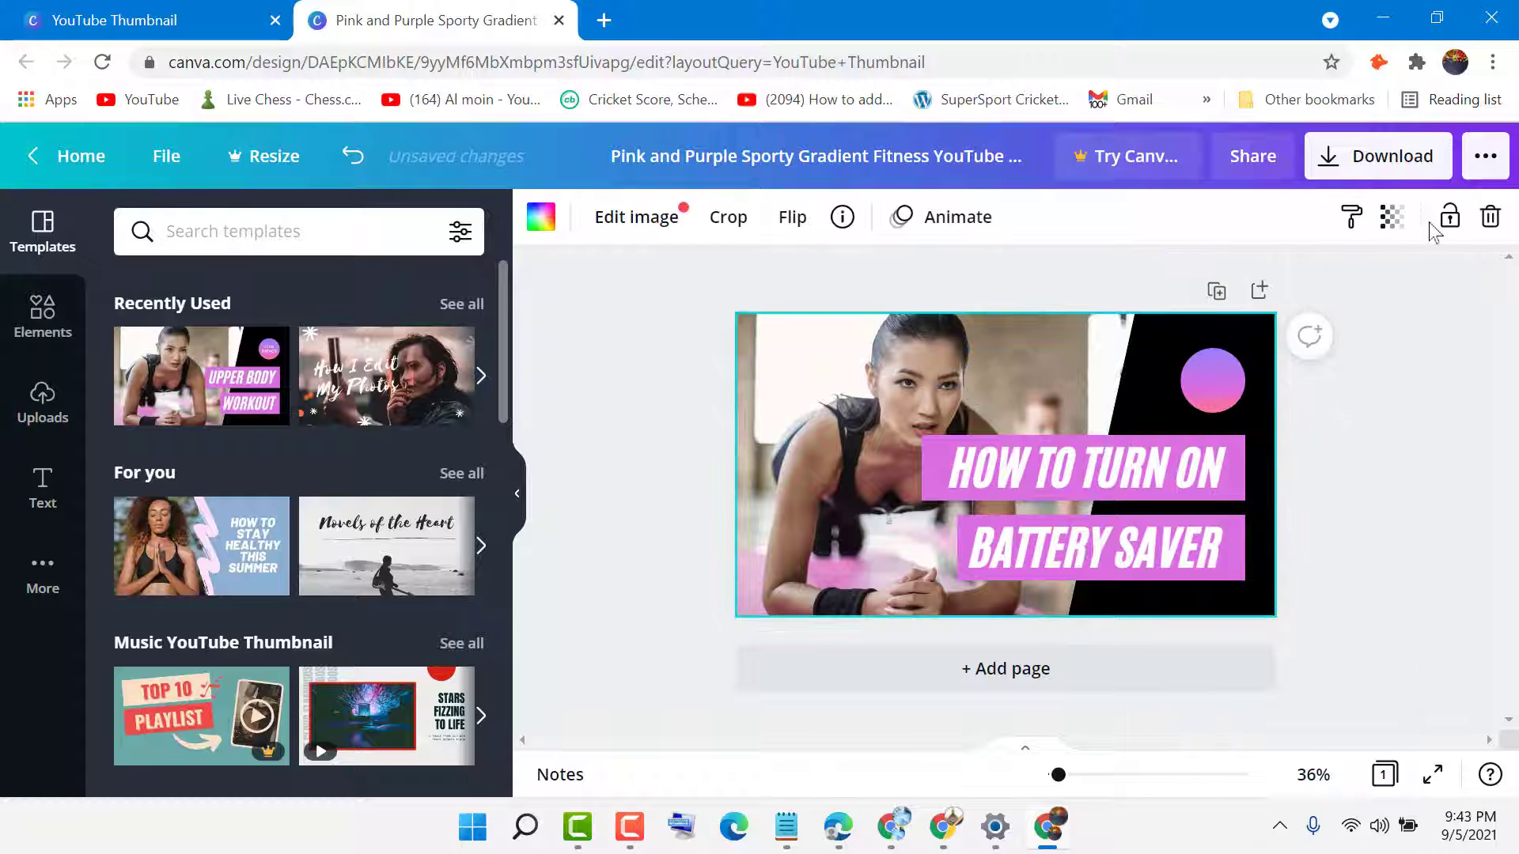
left_click(1491, 217)
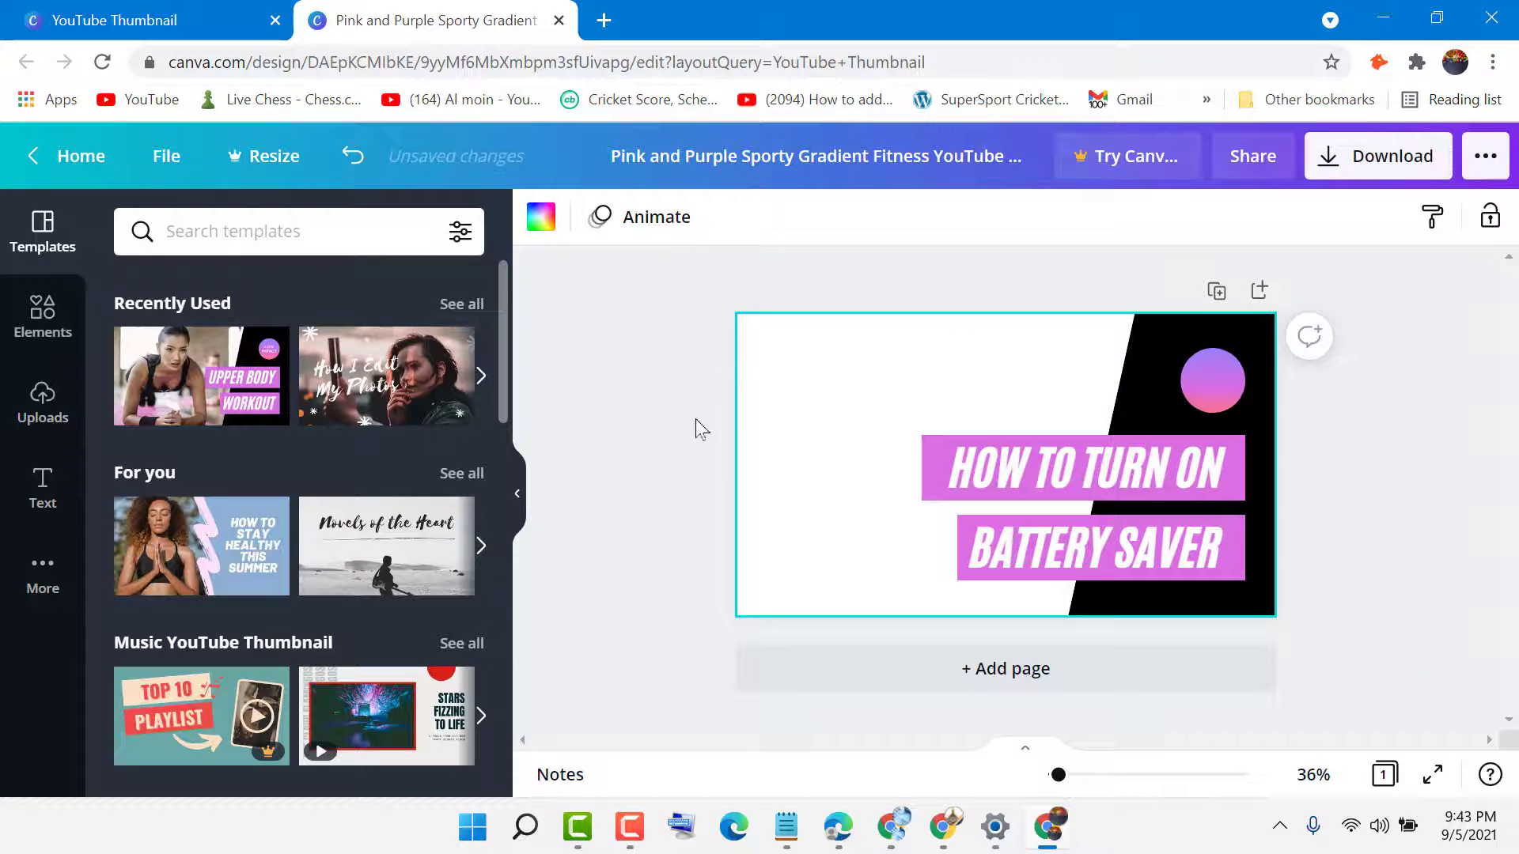
left_click(221, 246)
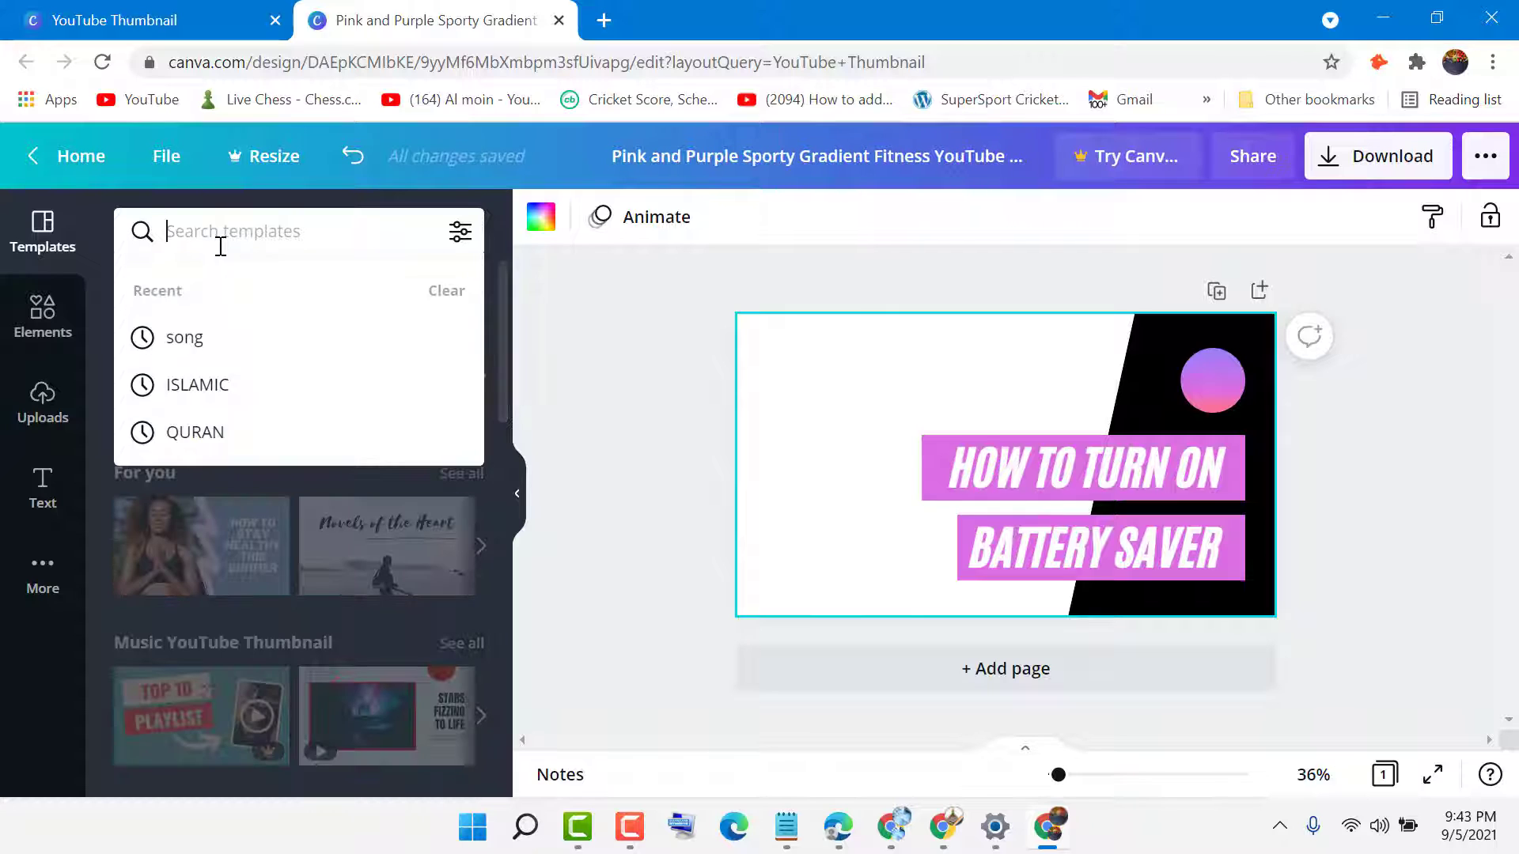
type("b")
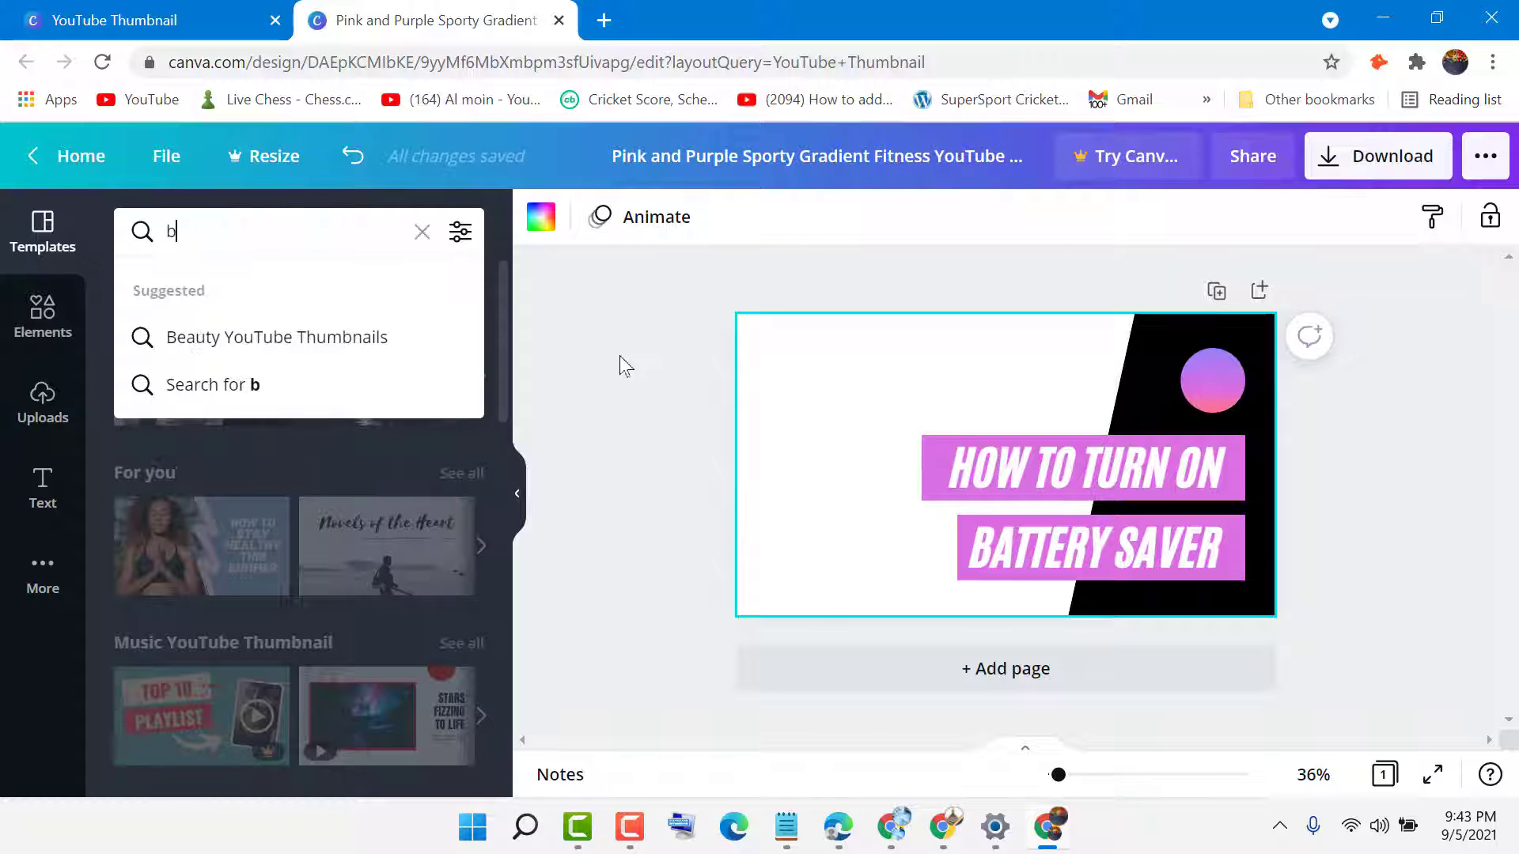
left_click(609, 291)
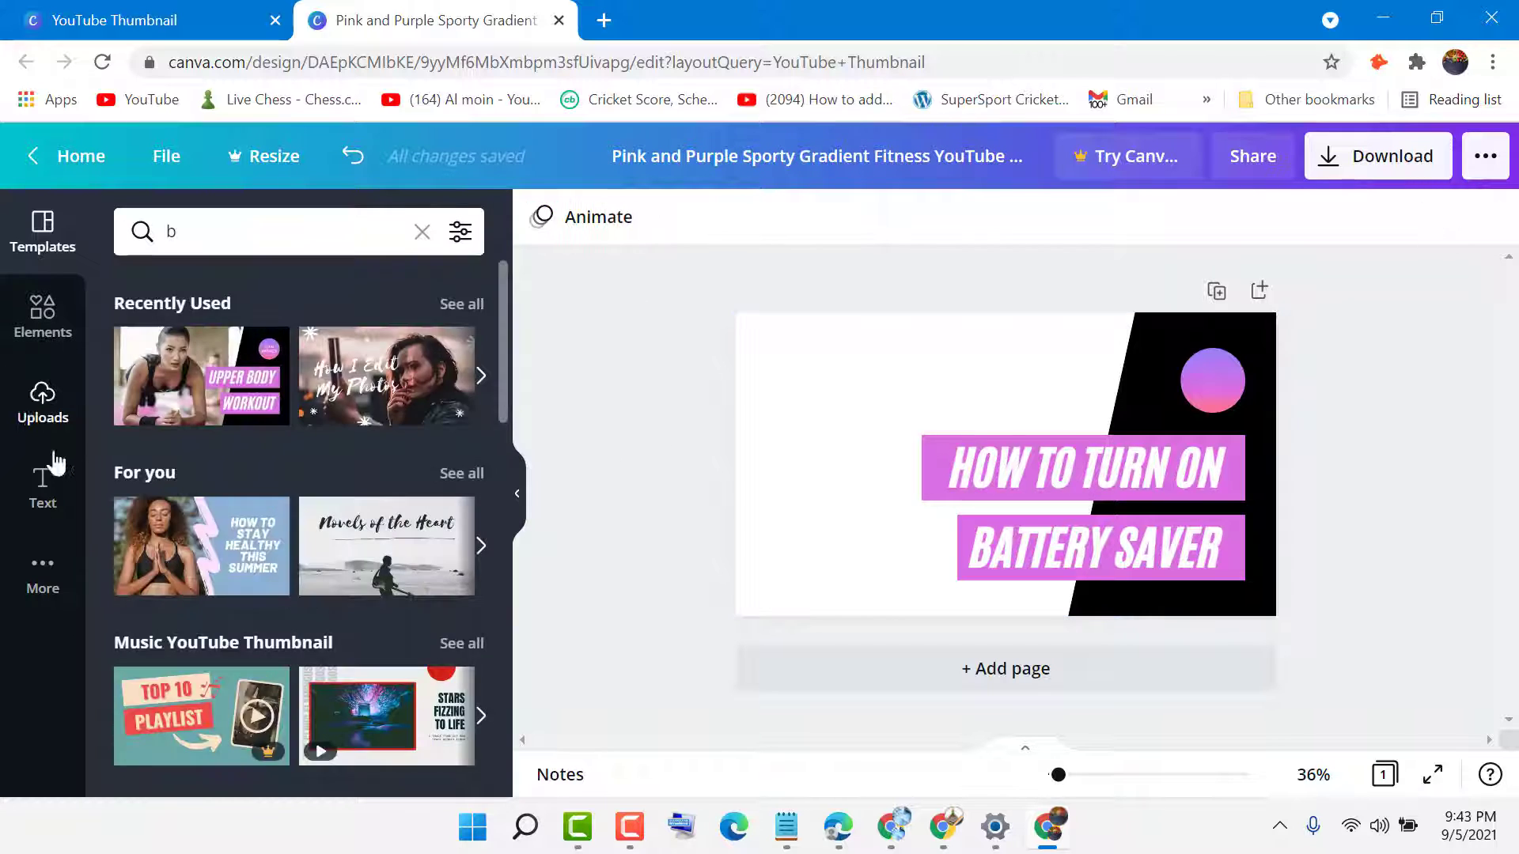
Step: Search the elements library for "battery"
left_click(47, 317)
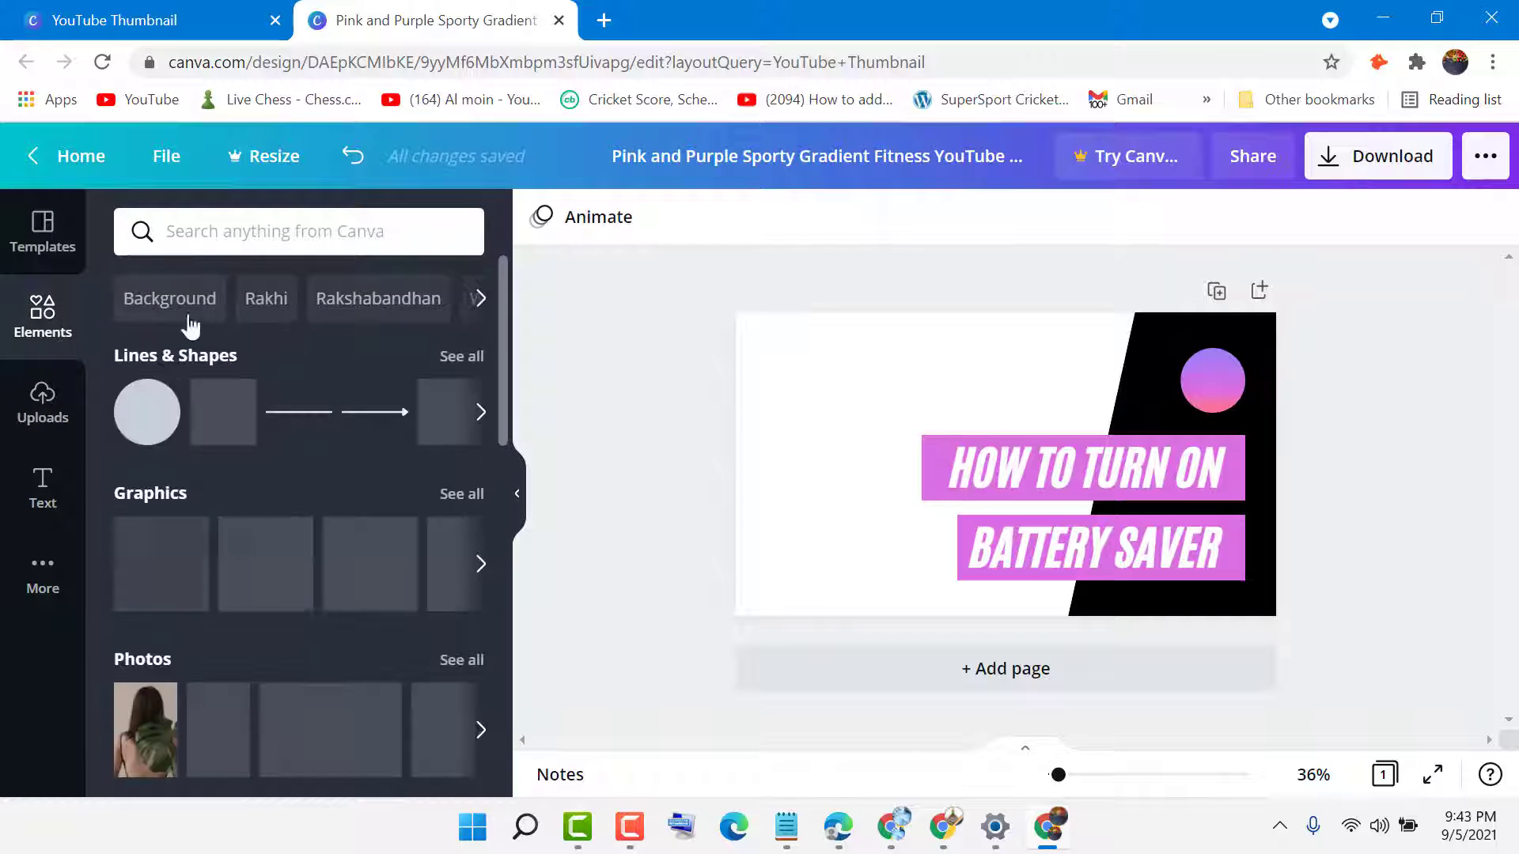
left_click(297, 245)
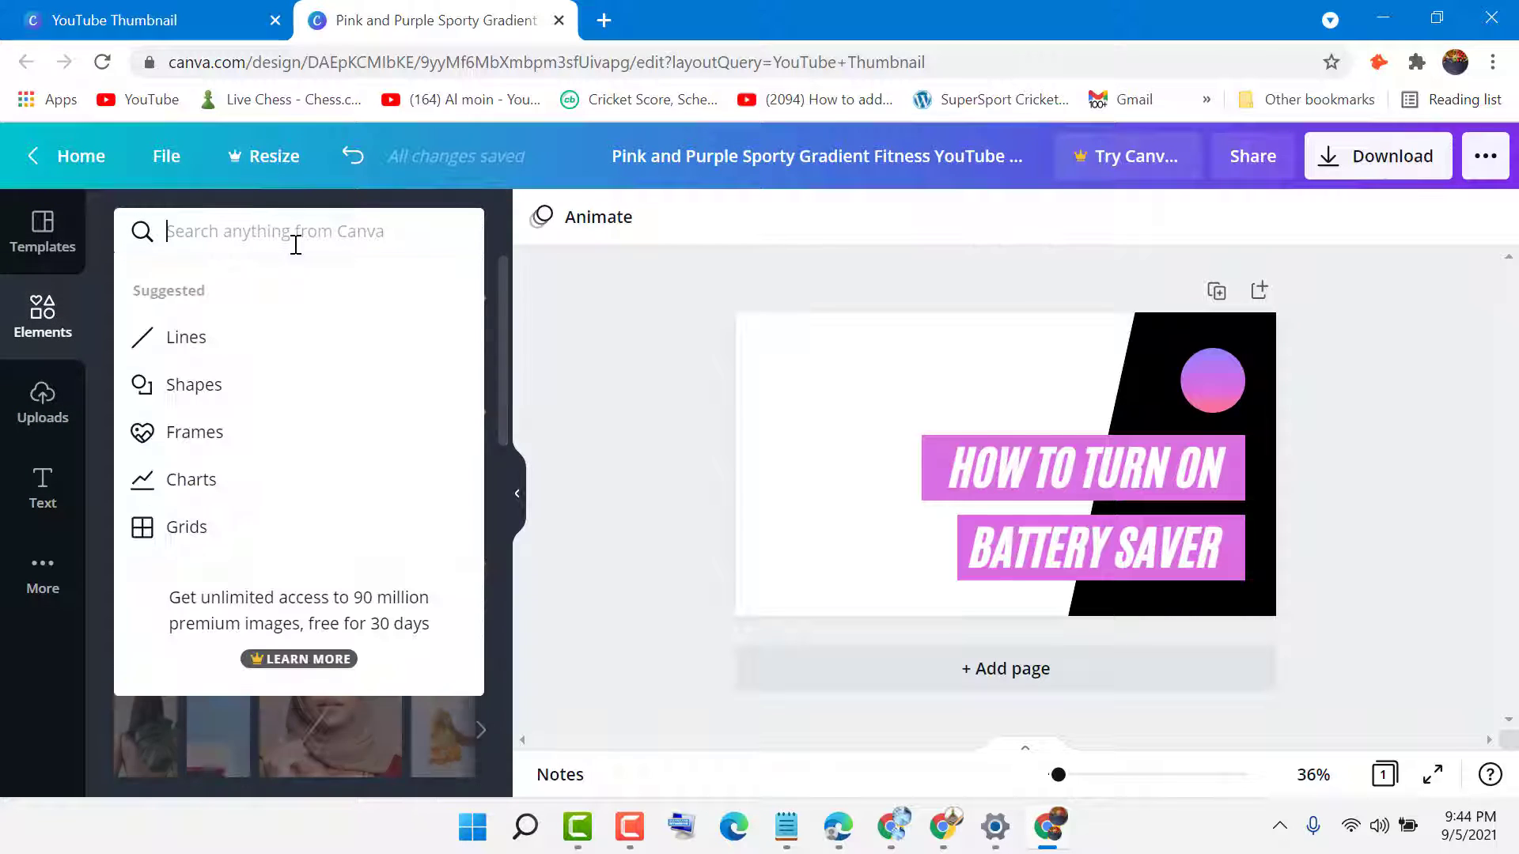
type("batt")
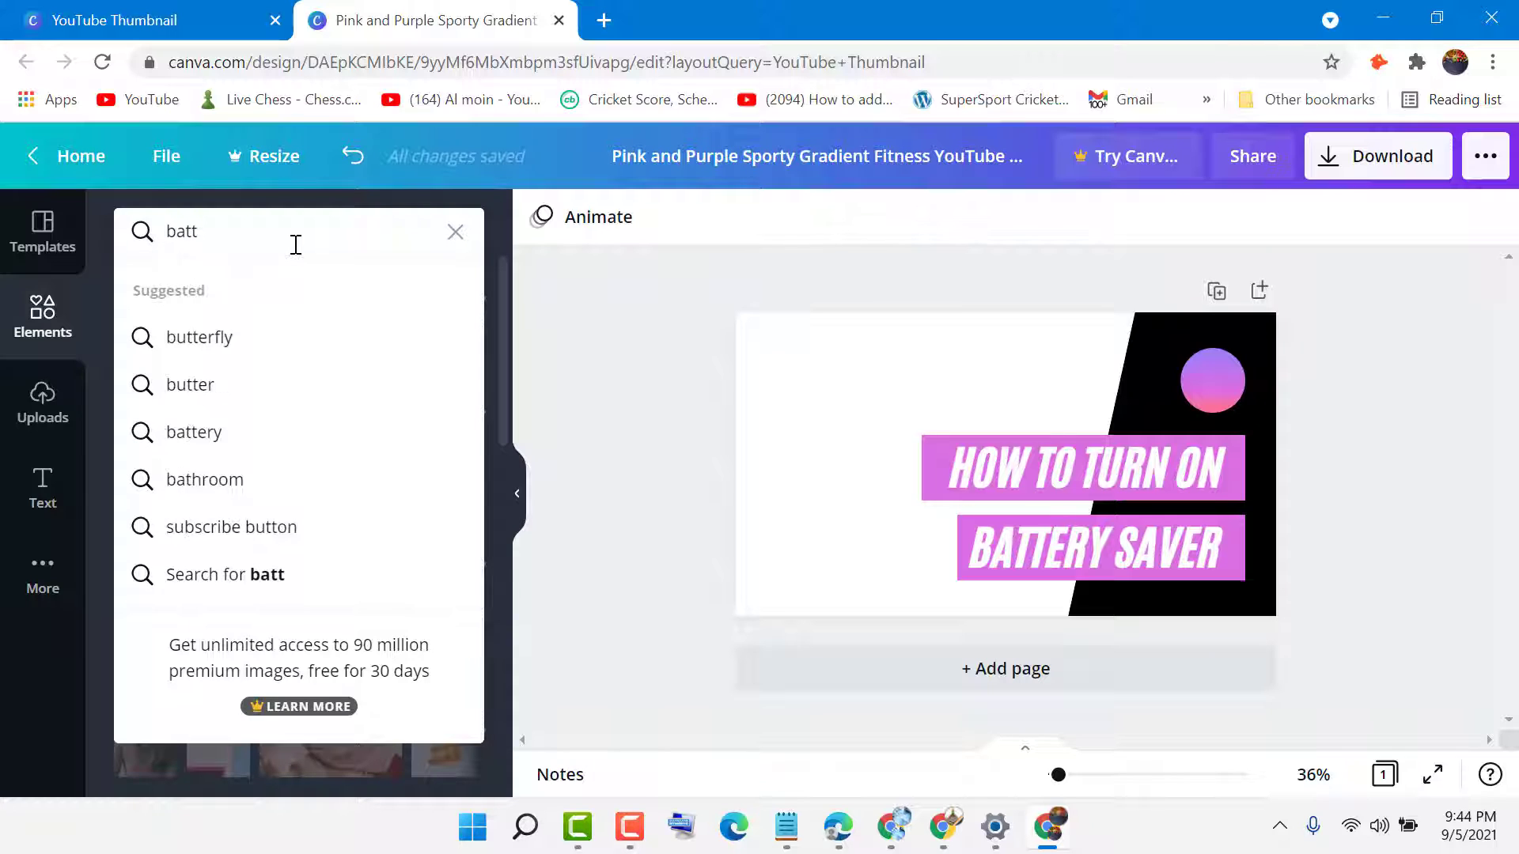
left_click(244, 434)
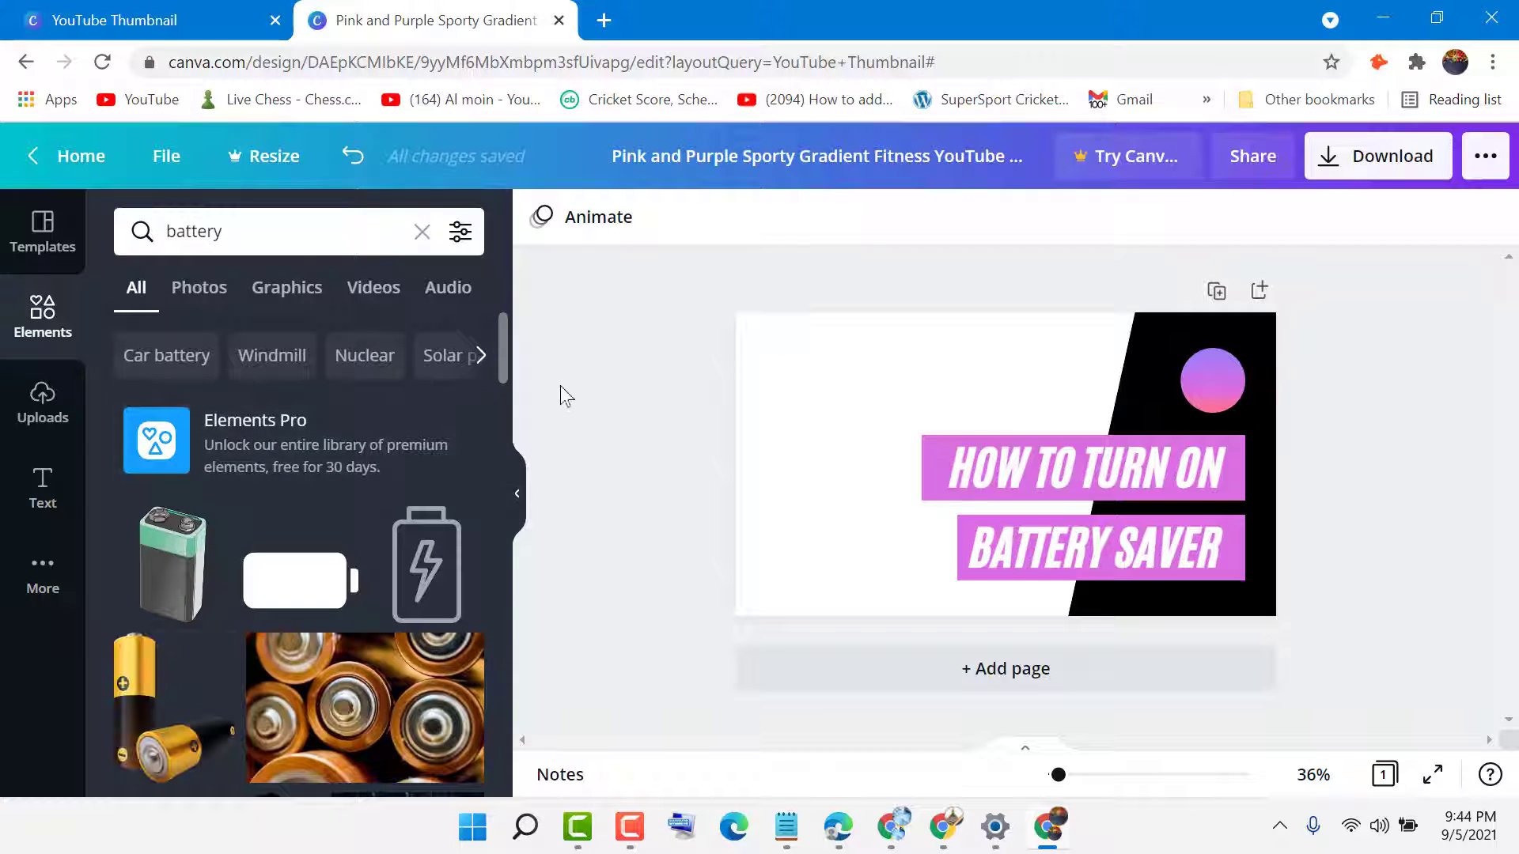
Step: Add the free blue battery graphic with a lightning bolt and move it to the far side of the thumbnail's white area
scroll(336, 538, "down", 1)
scroll(336, 538, "down", 2)
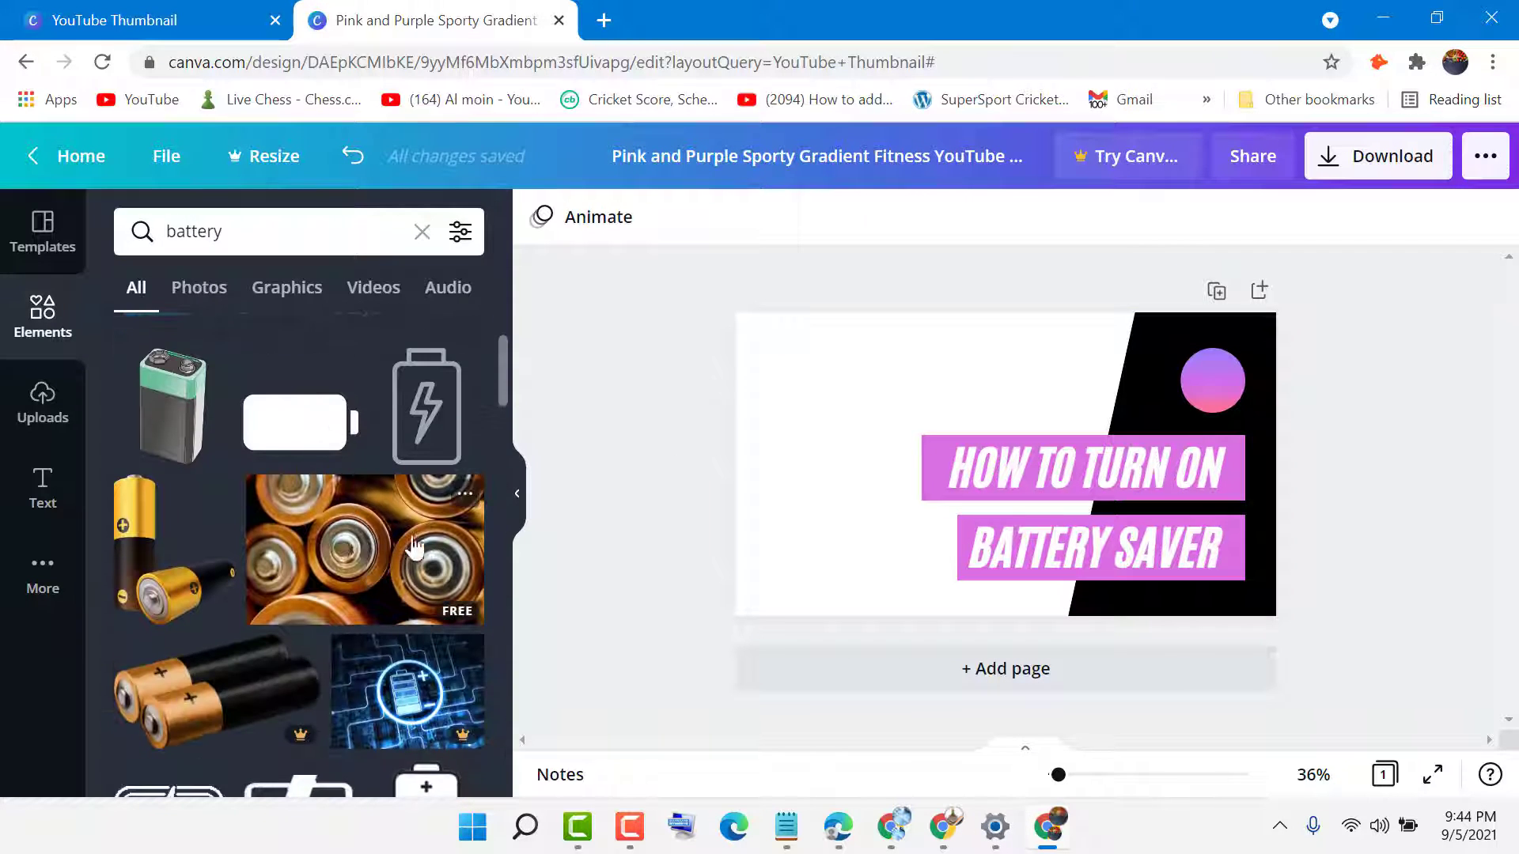
scroll(332, 538, "down", 15)
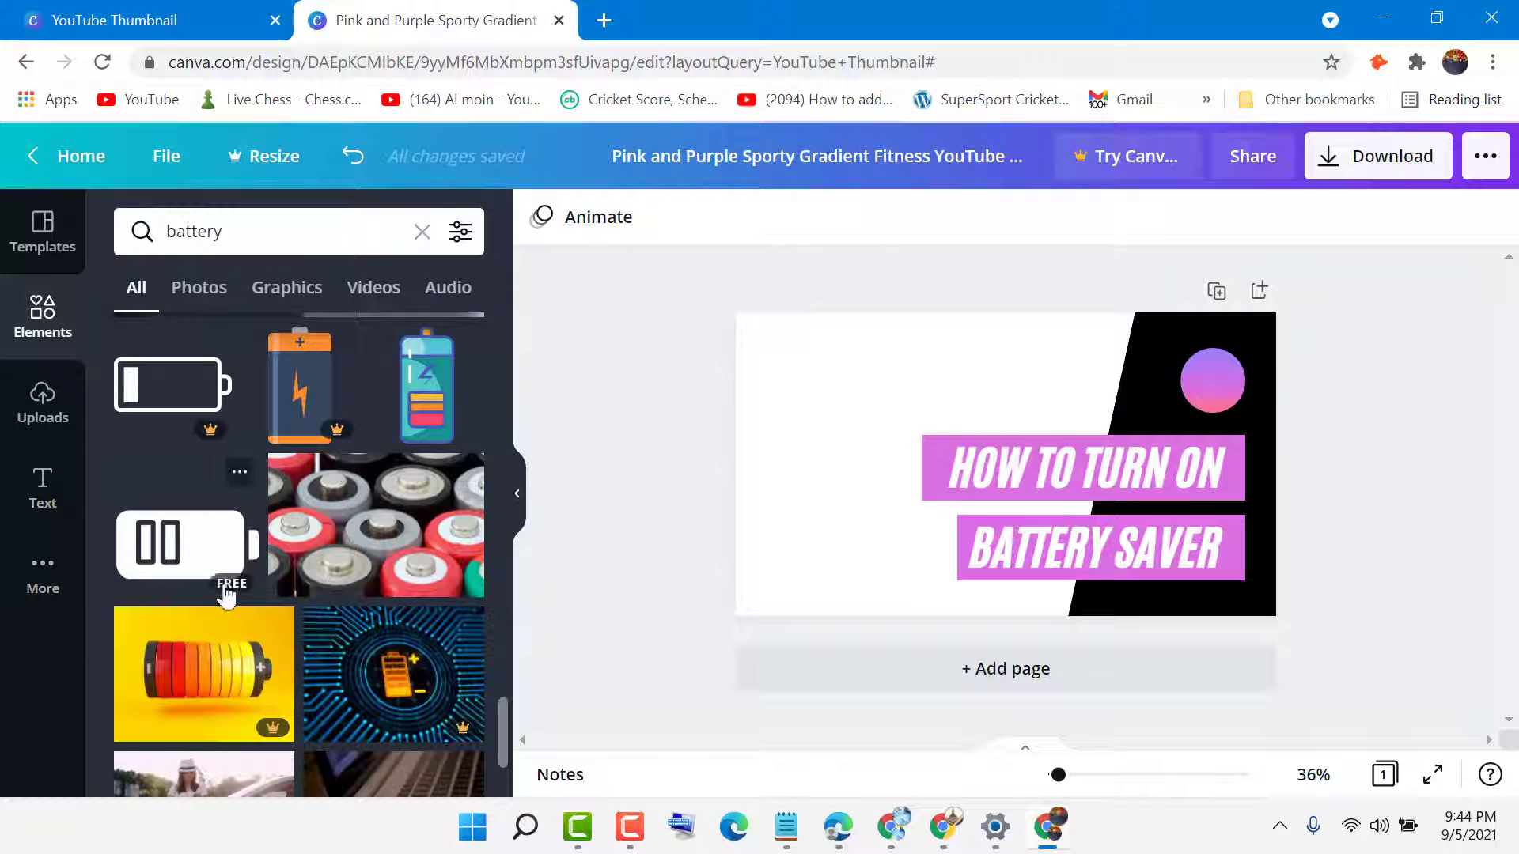
scroll(315, 536, "down", 5)
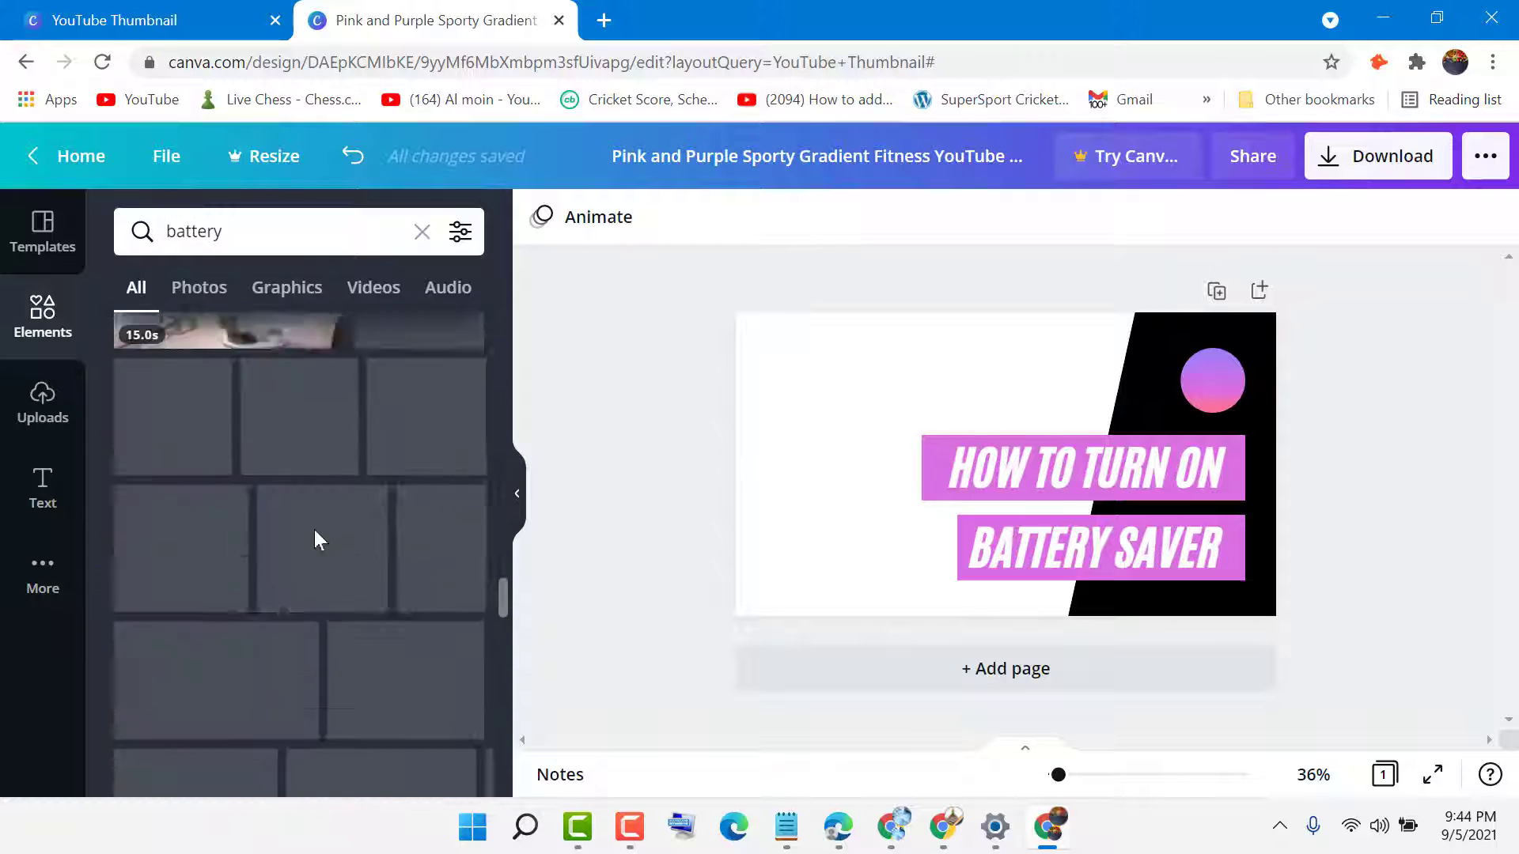
scroll(316, 541, "down", 5)
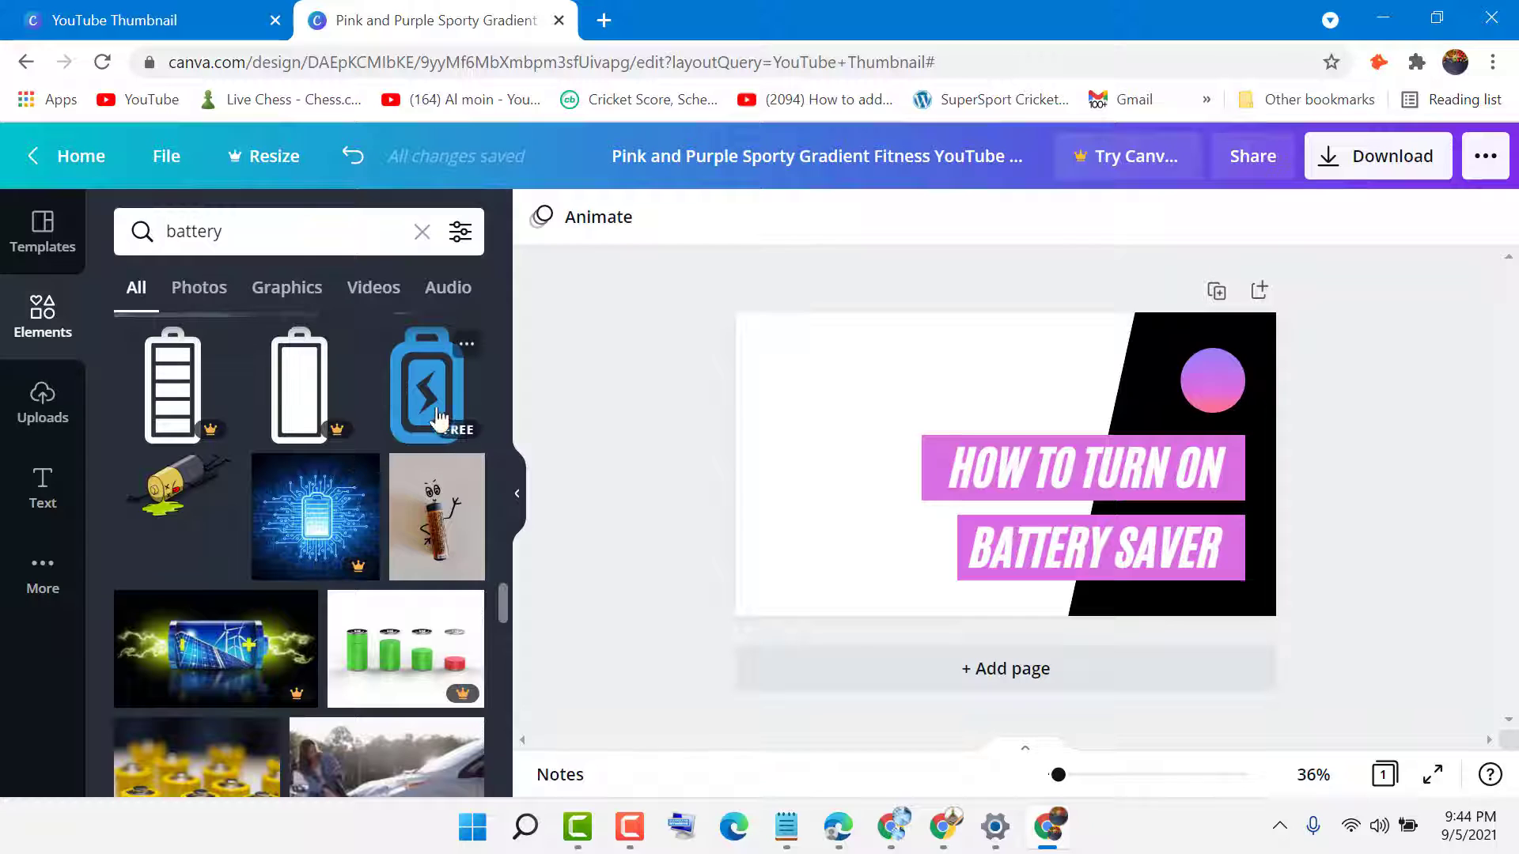
left_click(427, 387)
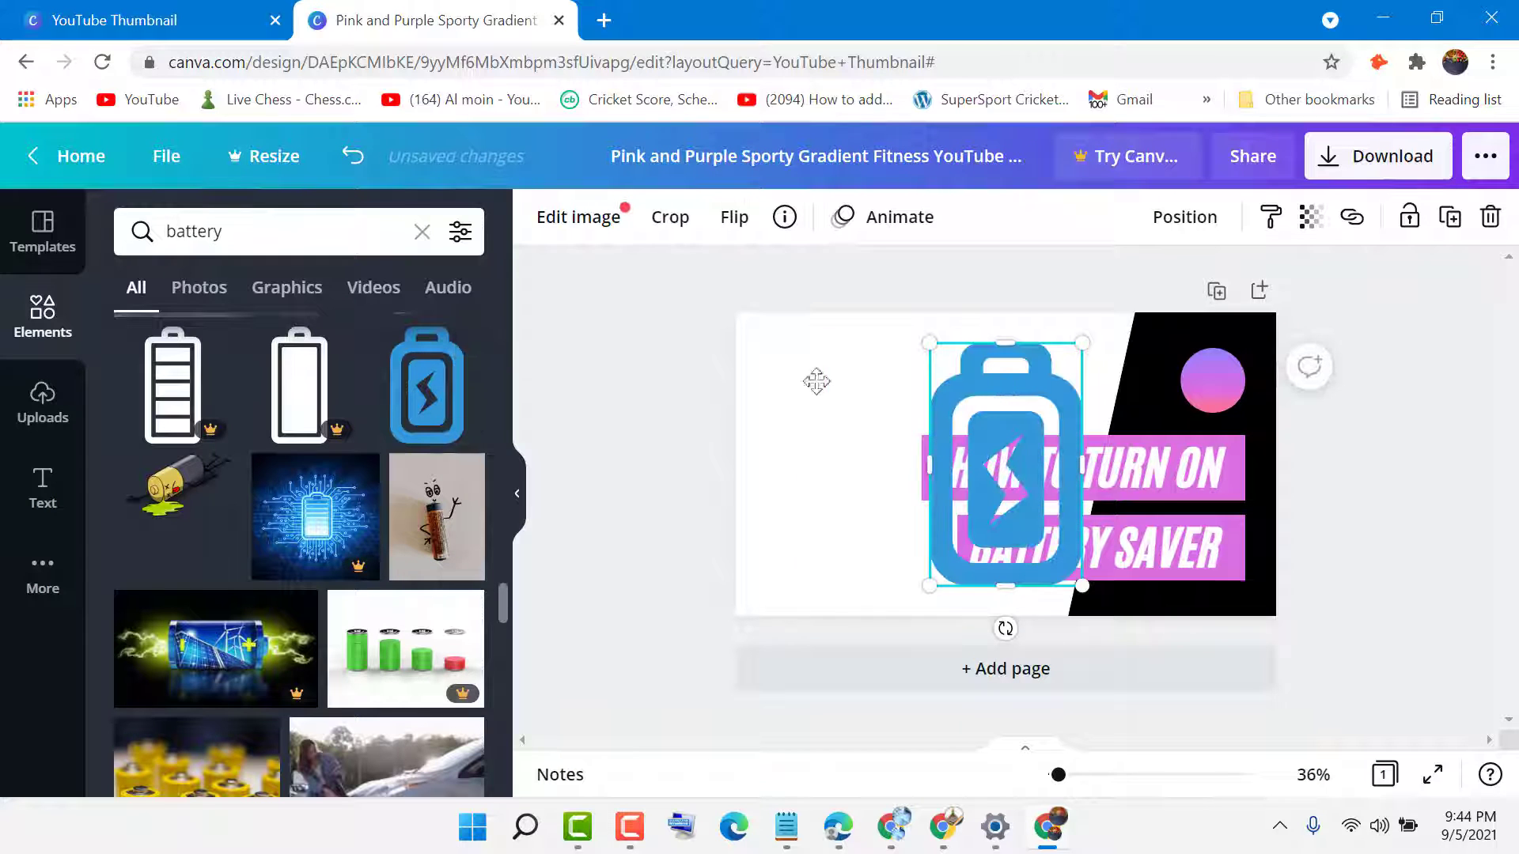
left_click_drag(816, 381, 752, 388)
Step: Enlarge the black slanted shape so that it extends behind both lines of title text
left_click(1145, 342)
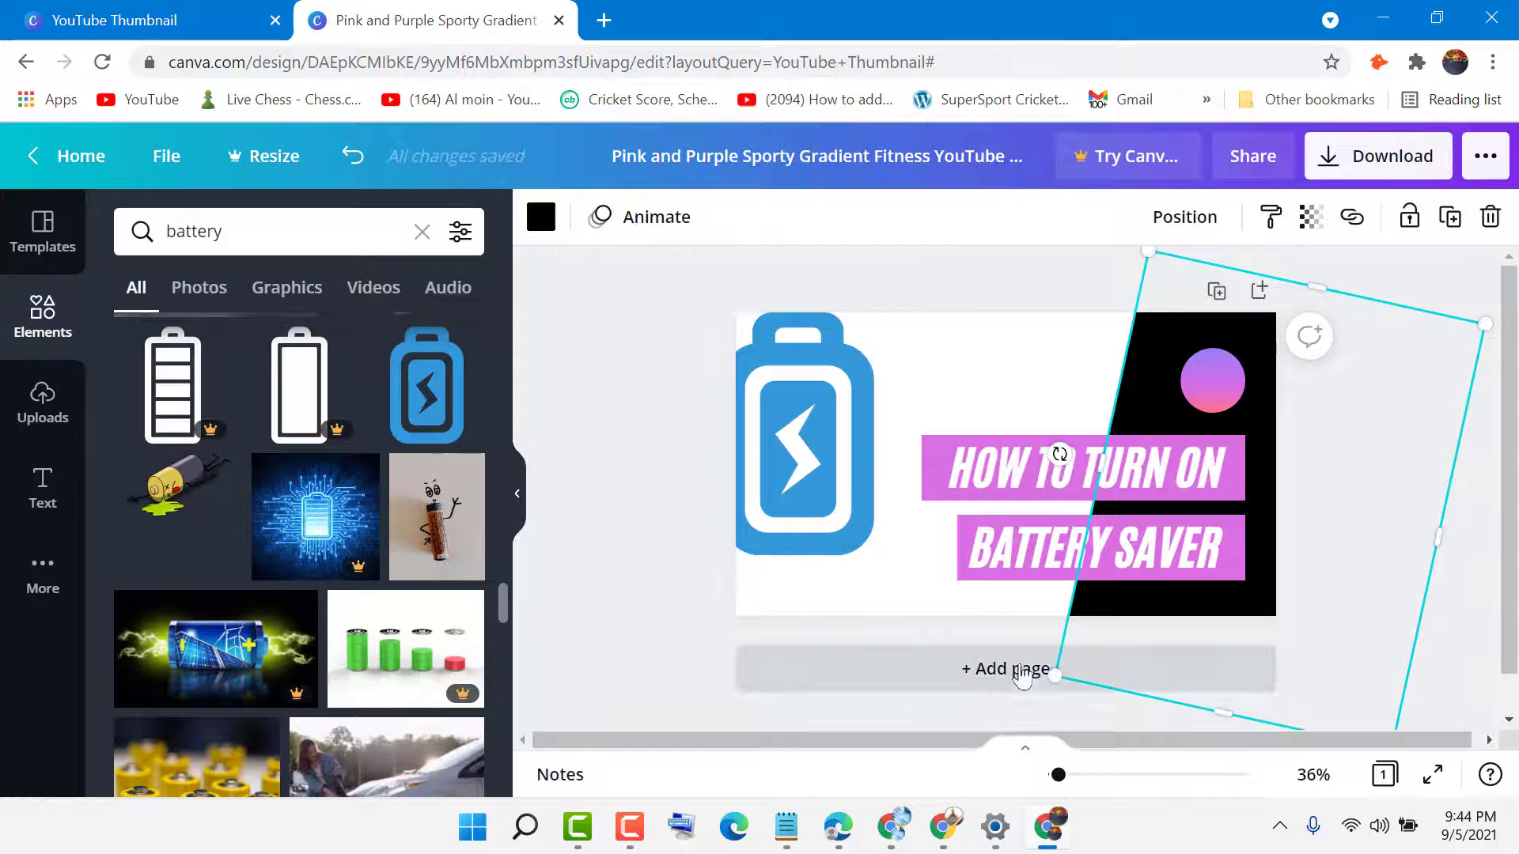
left_click_drag(1029, 682, 844, 709)
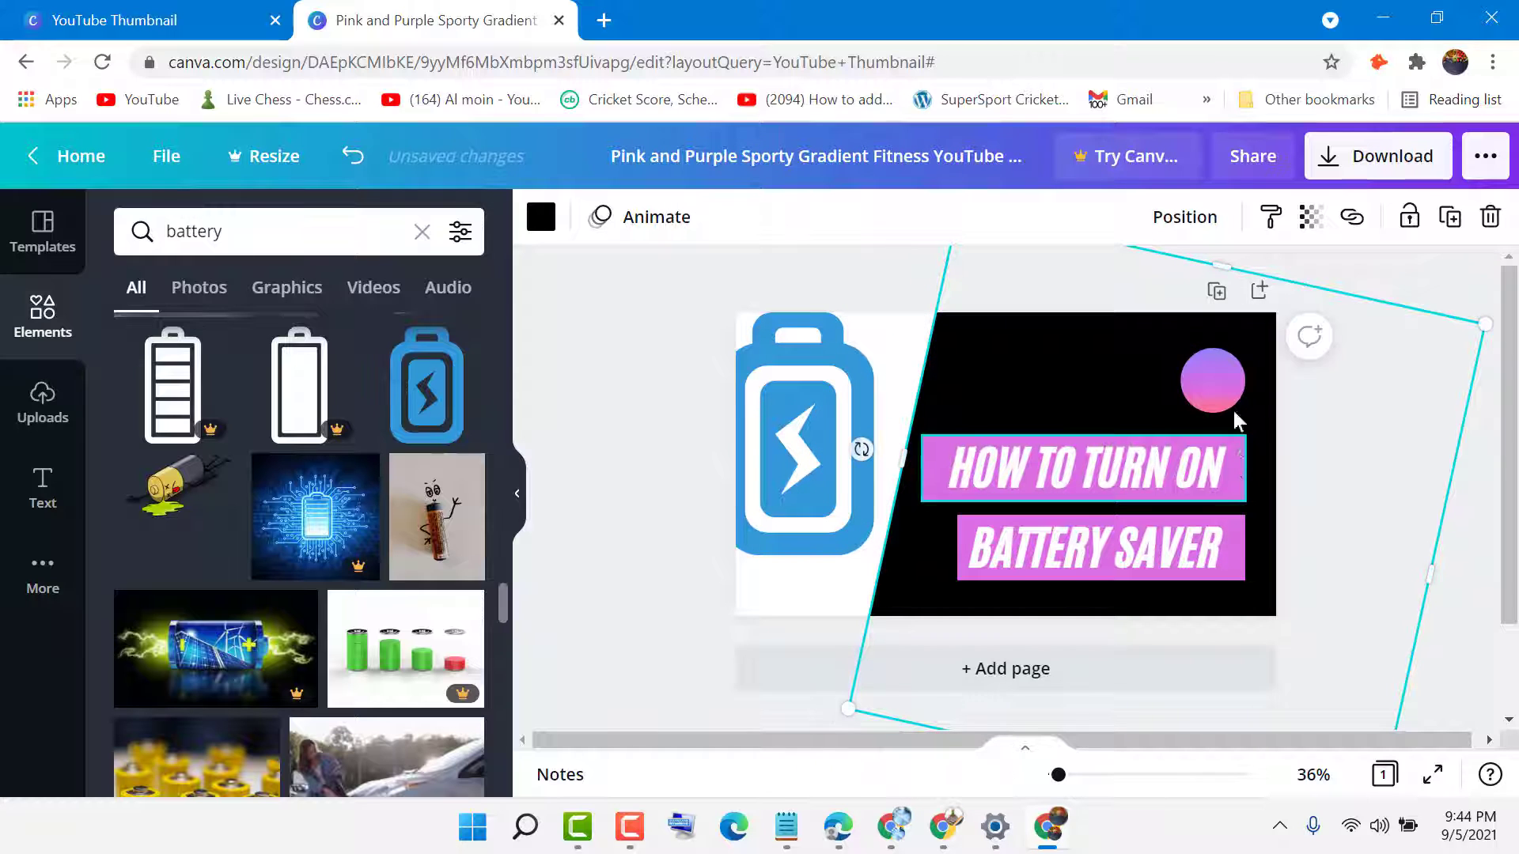
Step: Shrink the blue battery graphic and reposition it within the white area beside the slanted shape
left_click_drag(837, 445, 827, 448)
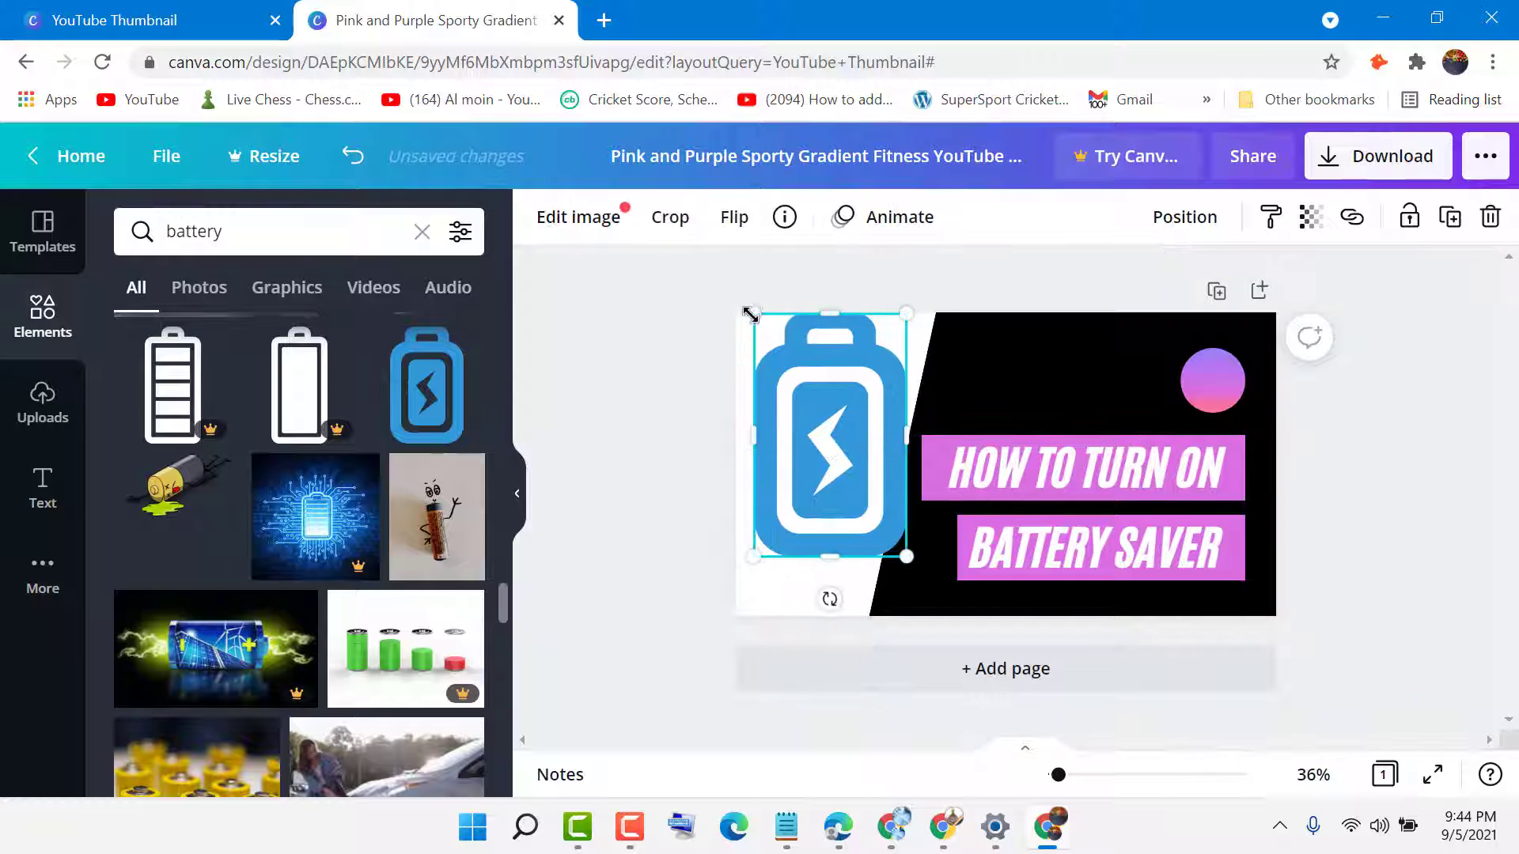
left_click_drag(753, 310, 773, 358)
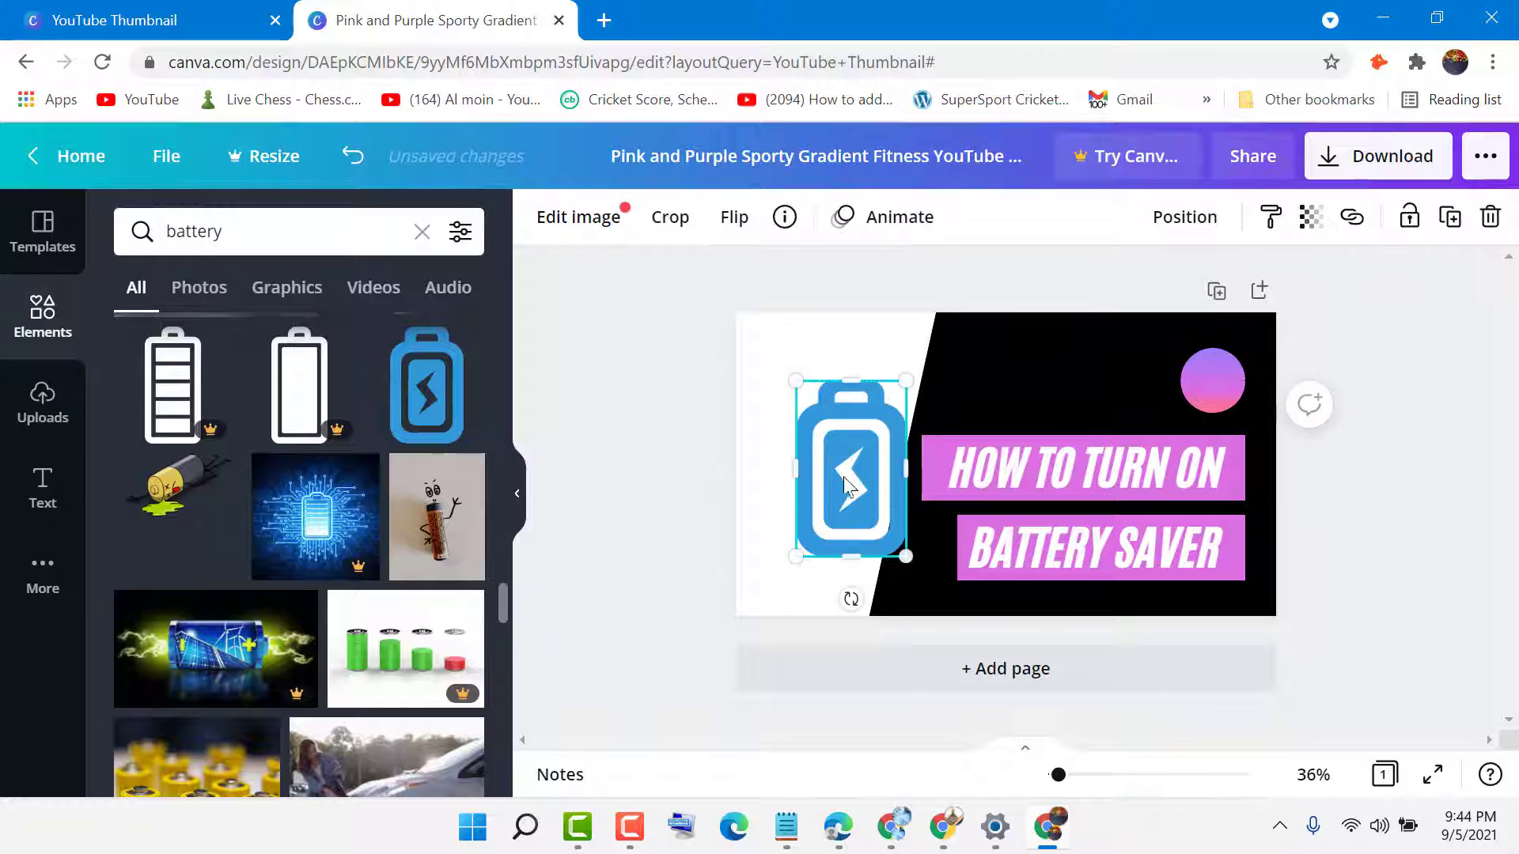
left_click_drag(811, 445, 803, 428)
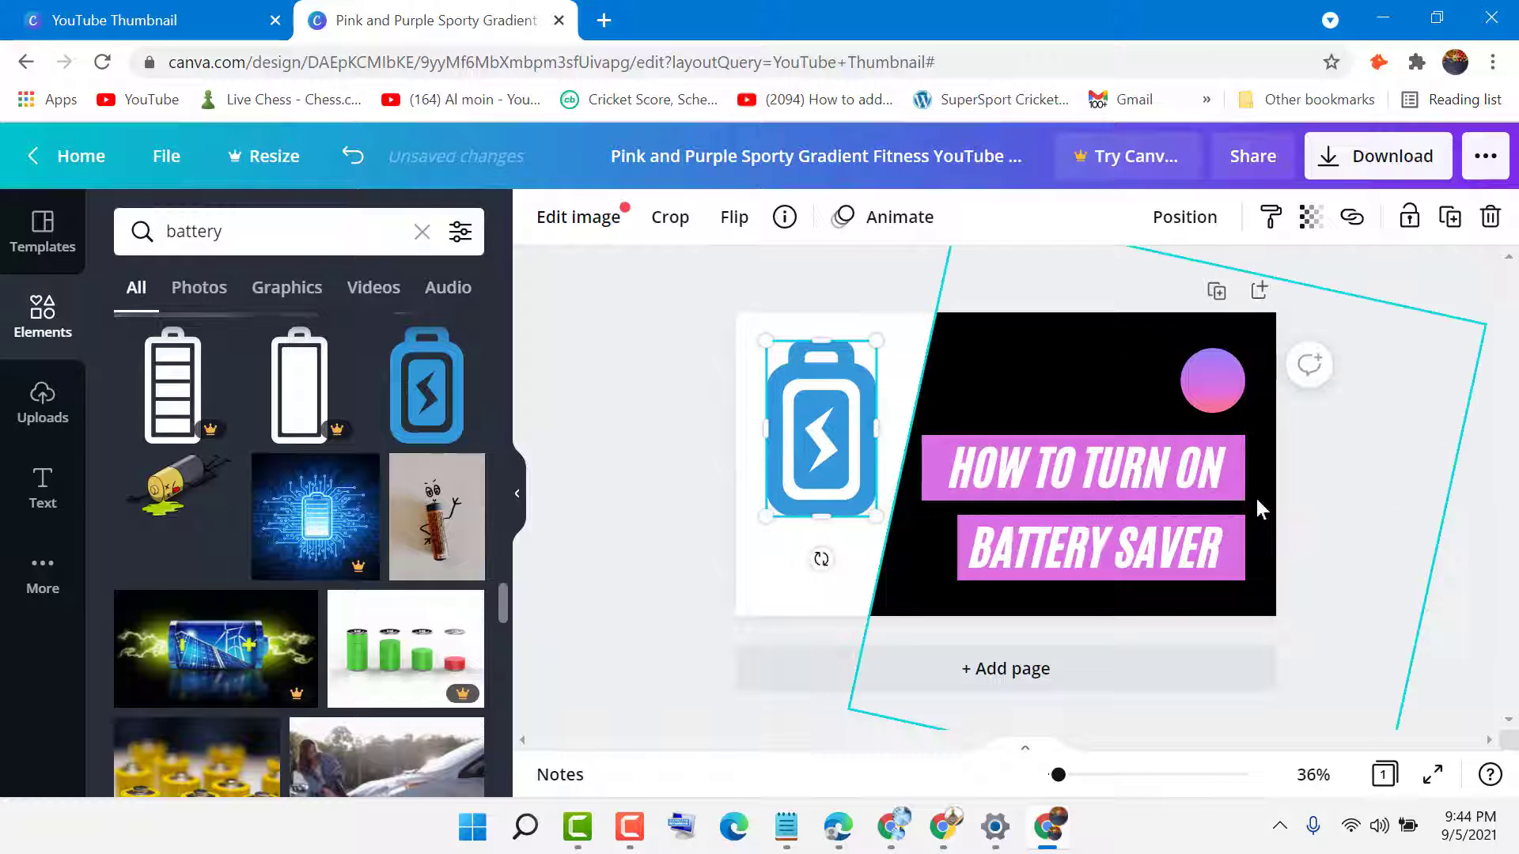
Step: Move the gradient circle from the black area's upper corner to the slanted edge just below the battery
left_click(1444, 593)
left_click_drag(1207, 397, 871, 580)
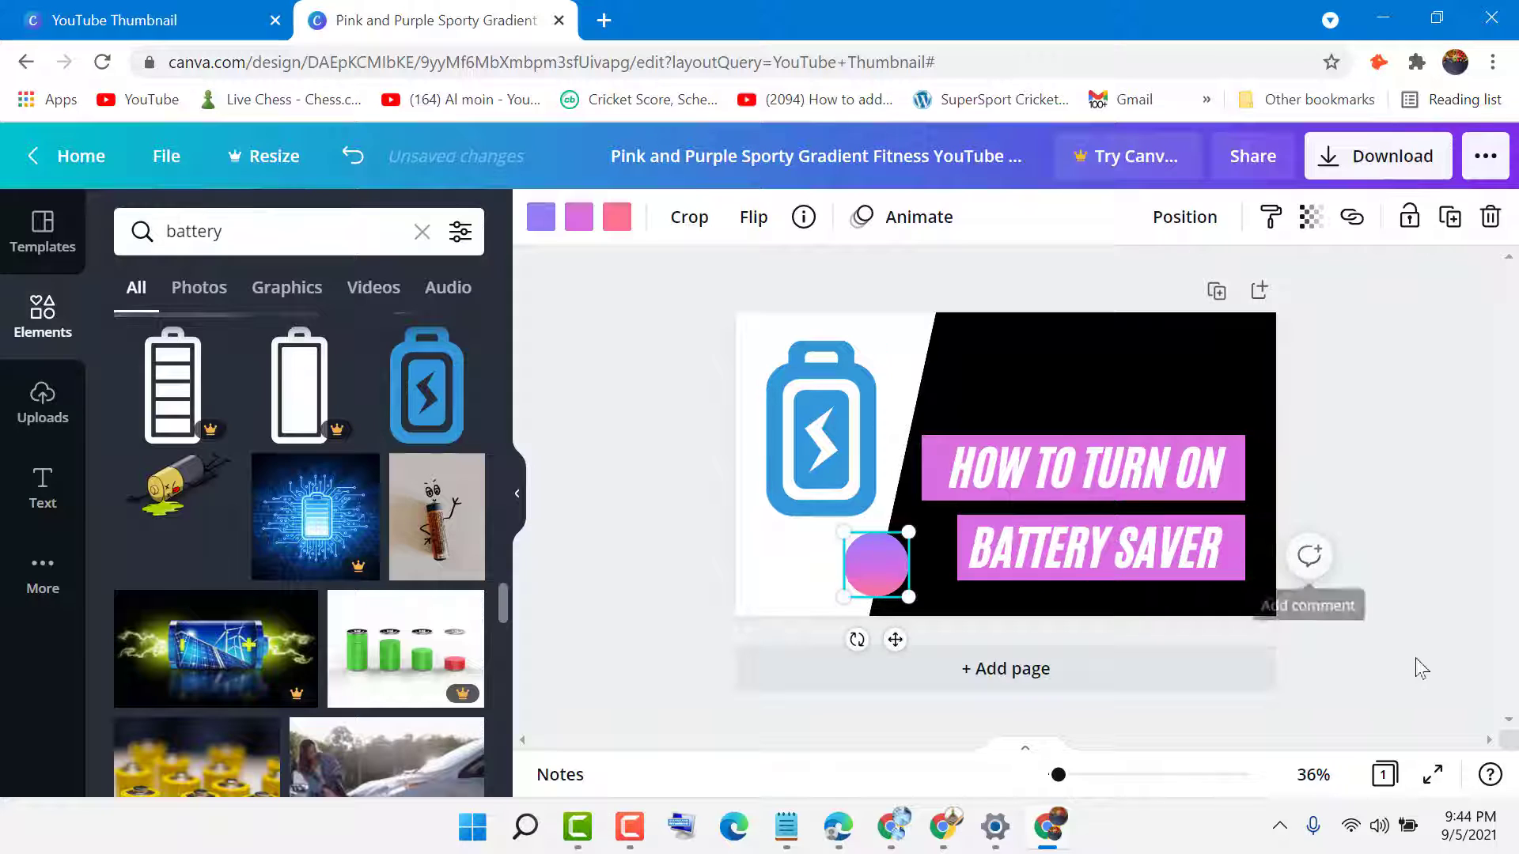
left_click(1428, 724)
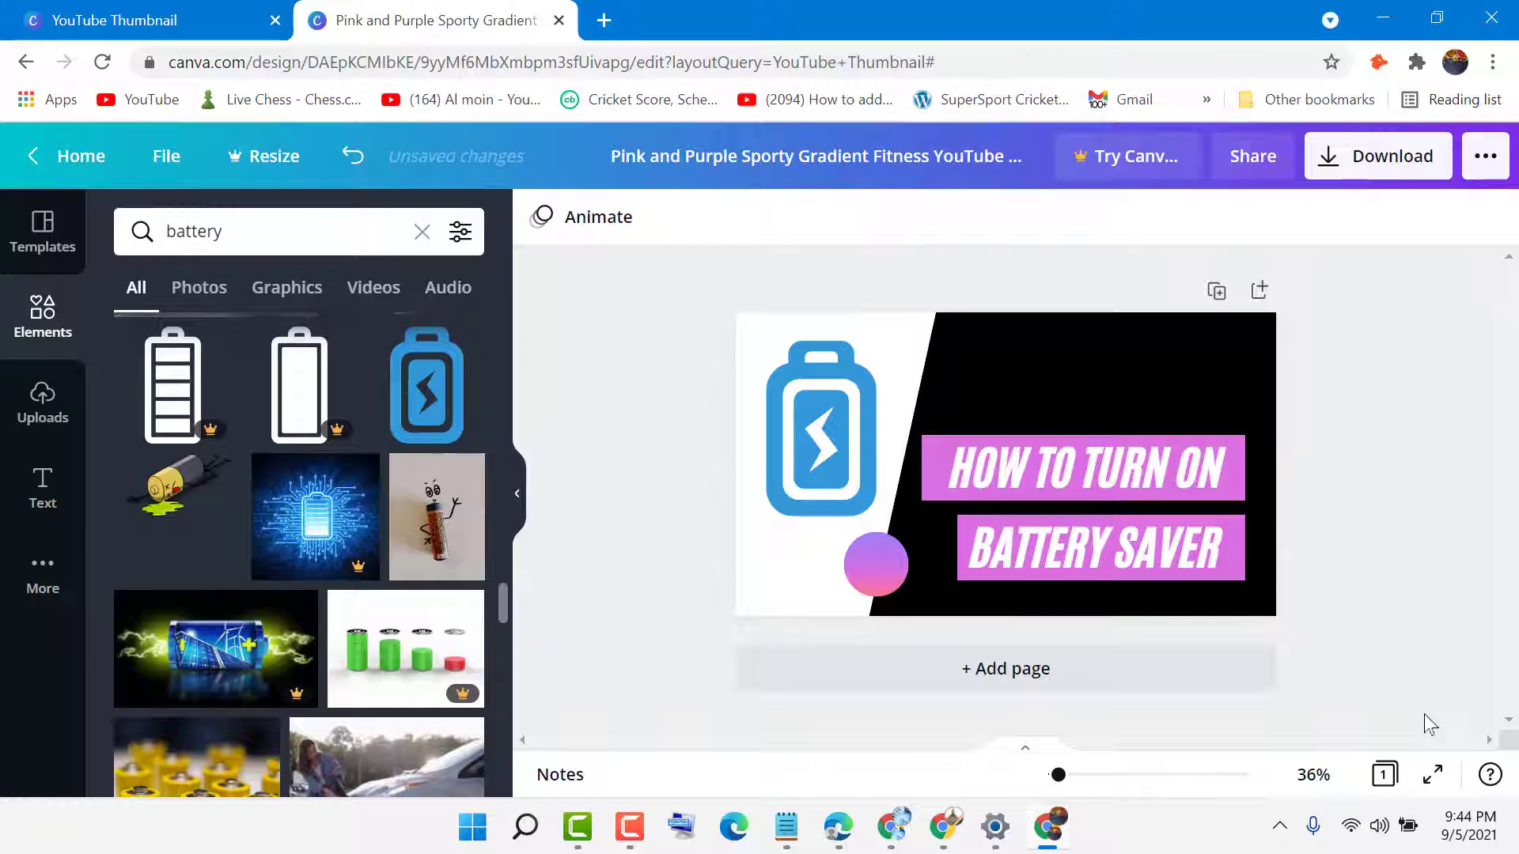
Step: Replace the design's title by pasting "battery saver"
left_click(813, 159)
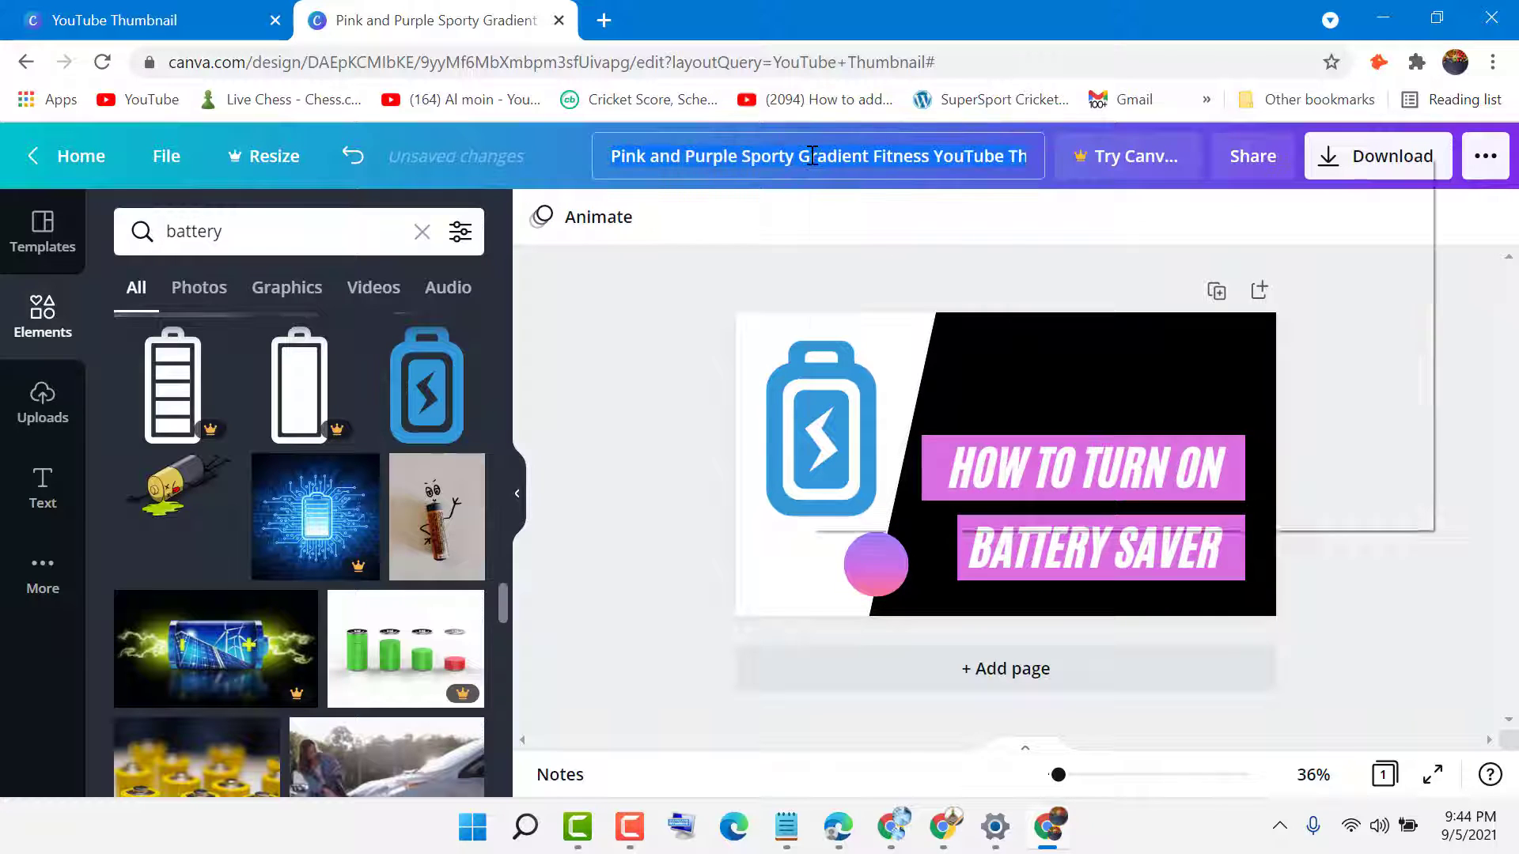
right_click(813, 158)
left_click(878, 272)
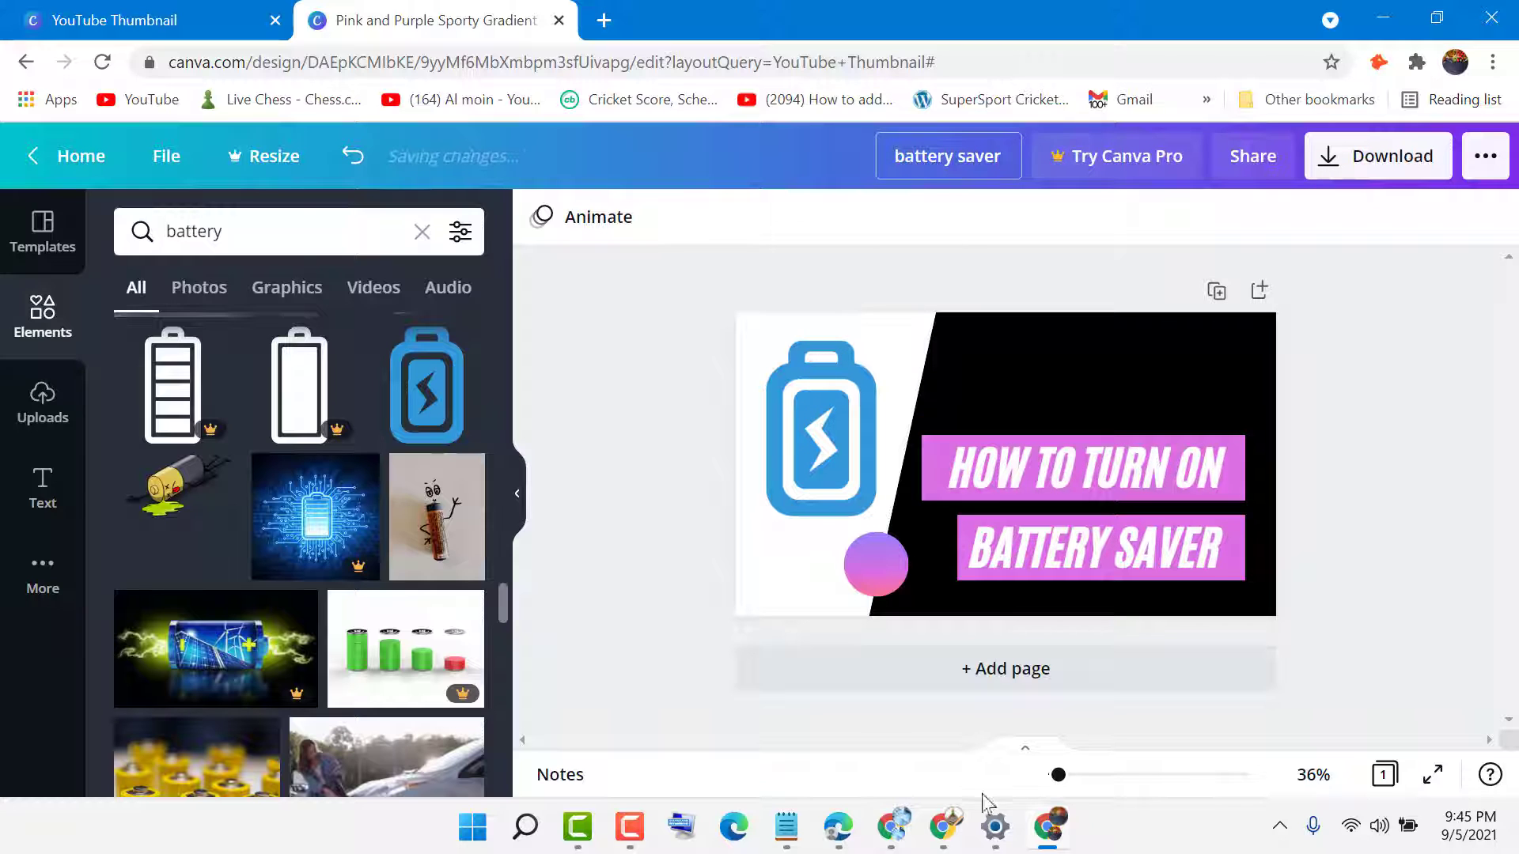
Step: Copy "how to turn on battery saver on laptop" from Notepad and paste it as the design's title in Canva
left_click(788, 827)
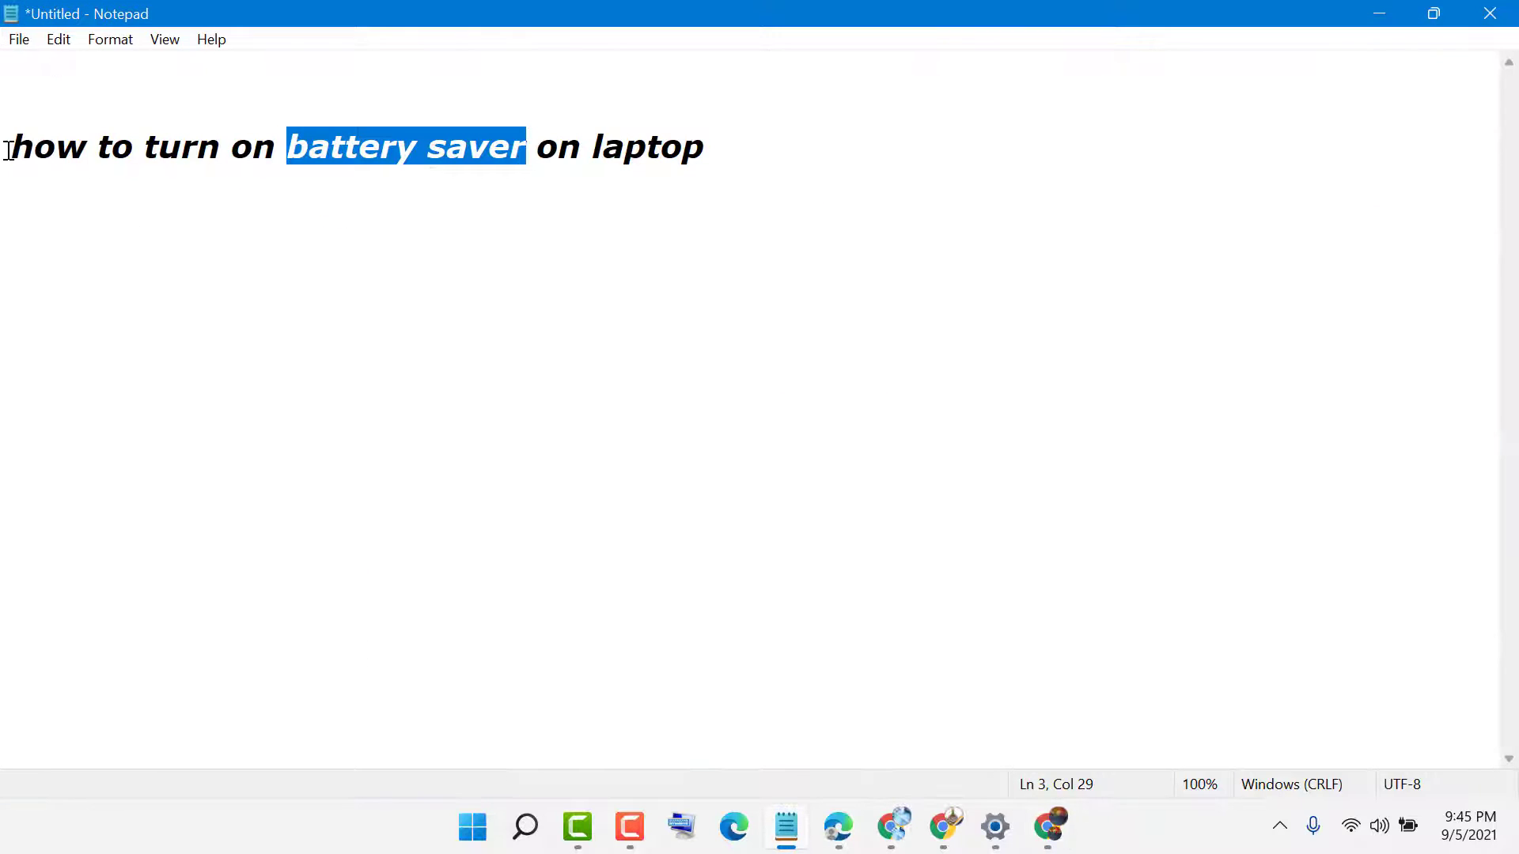
left_click_drag(9, 150, 892, 130)
right_click(601, 142)
left_click(665, 221)
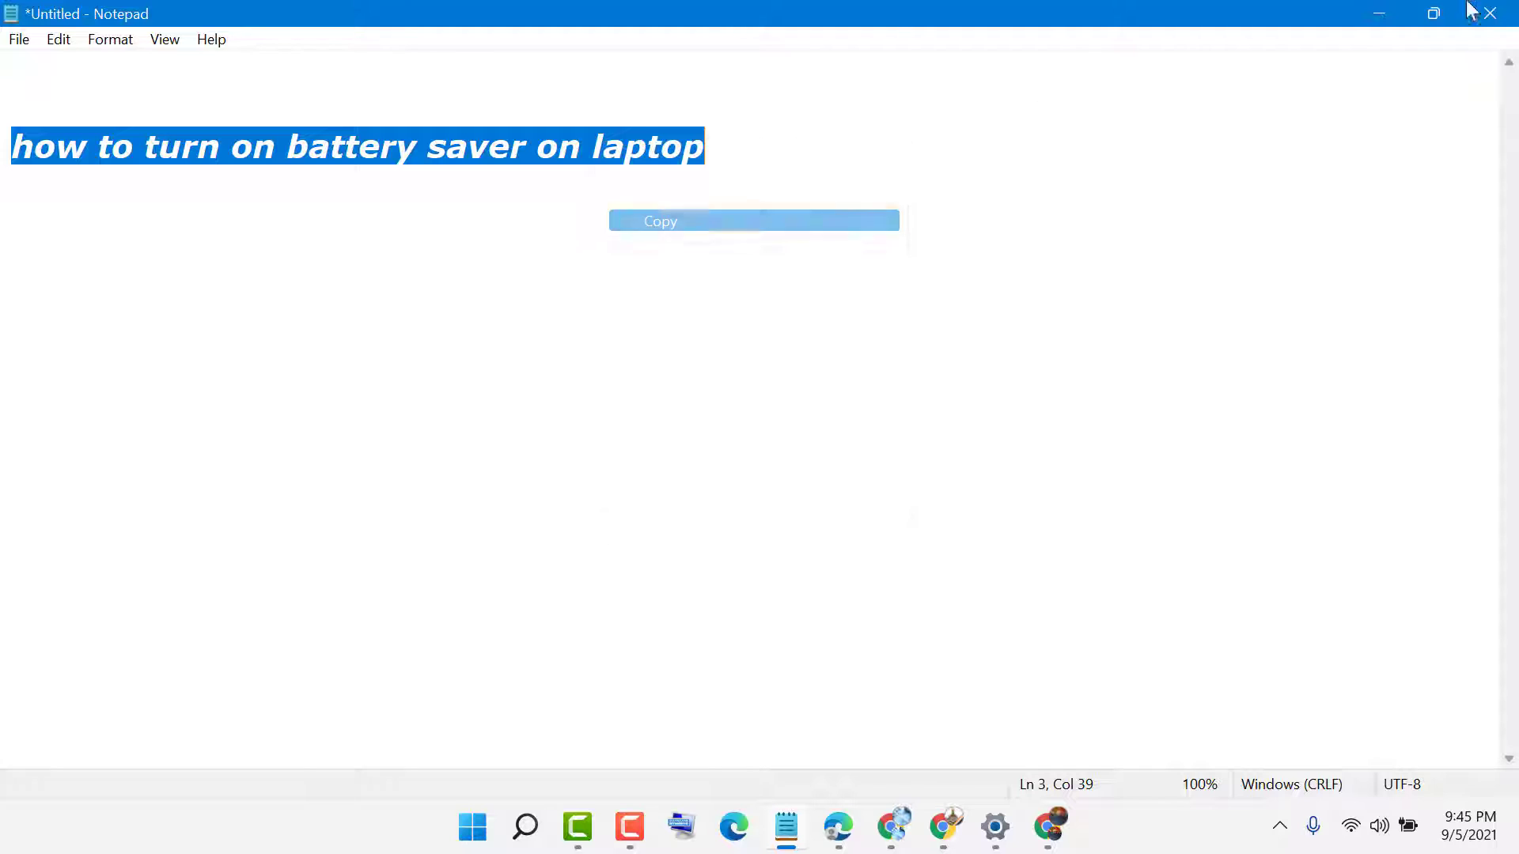
left_click(1385, 14)
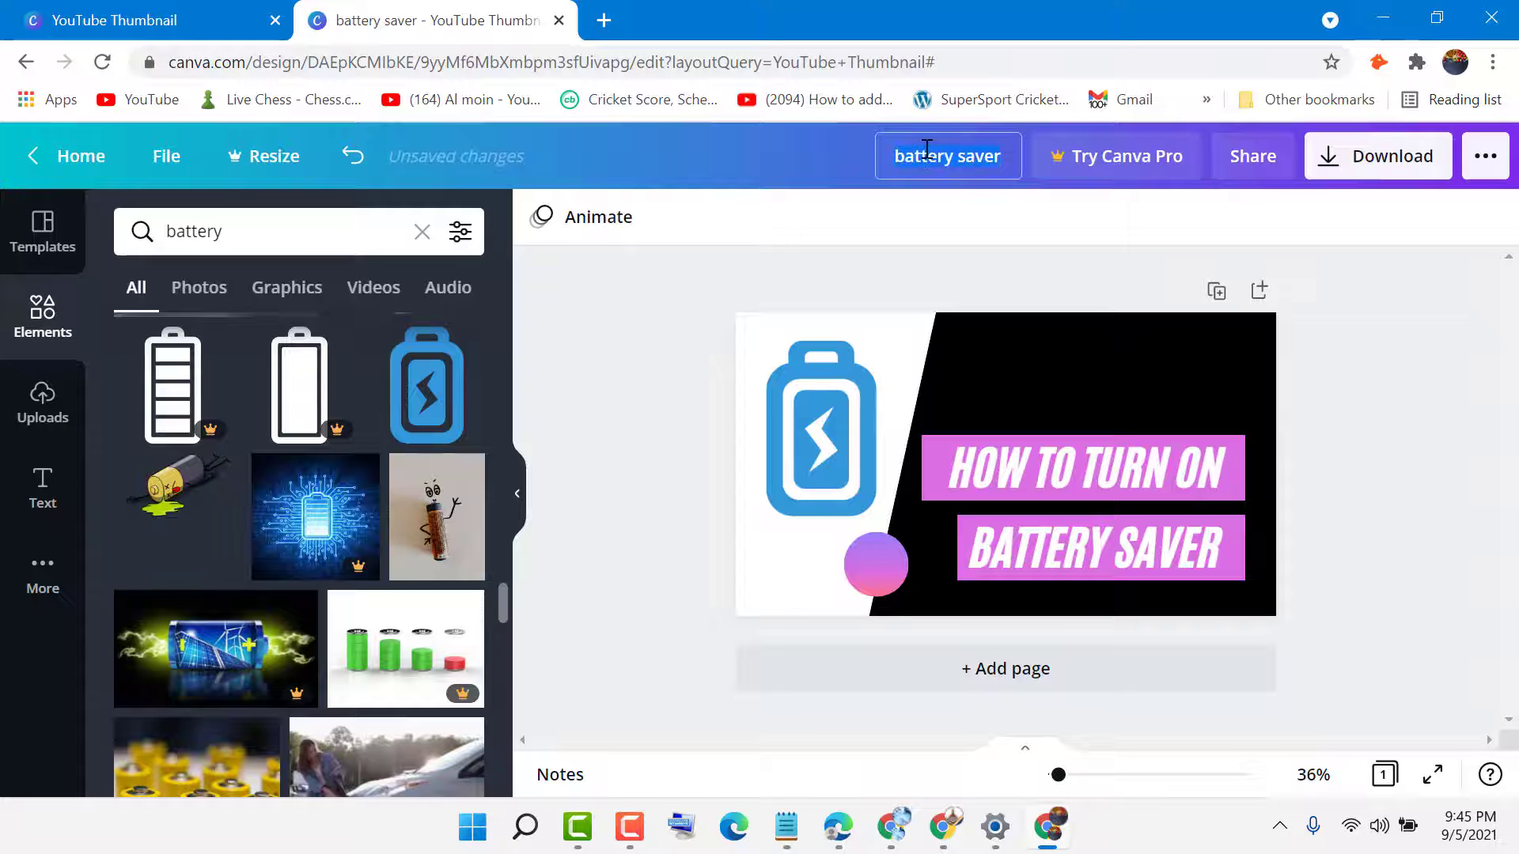
right_click(927, 150)
left_click(977, 265)
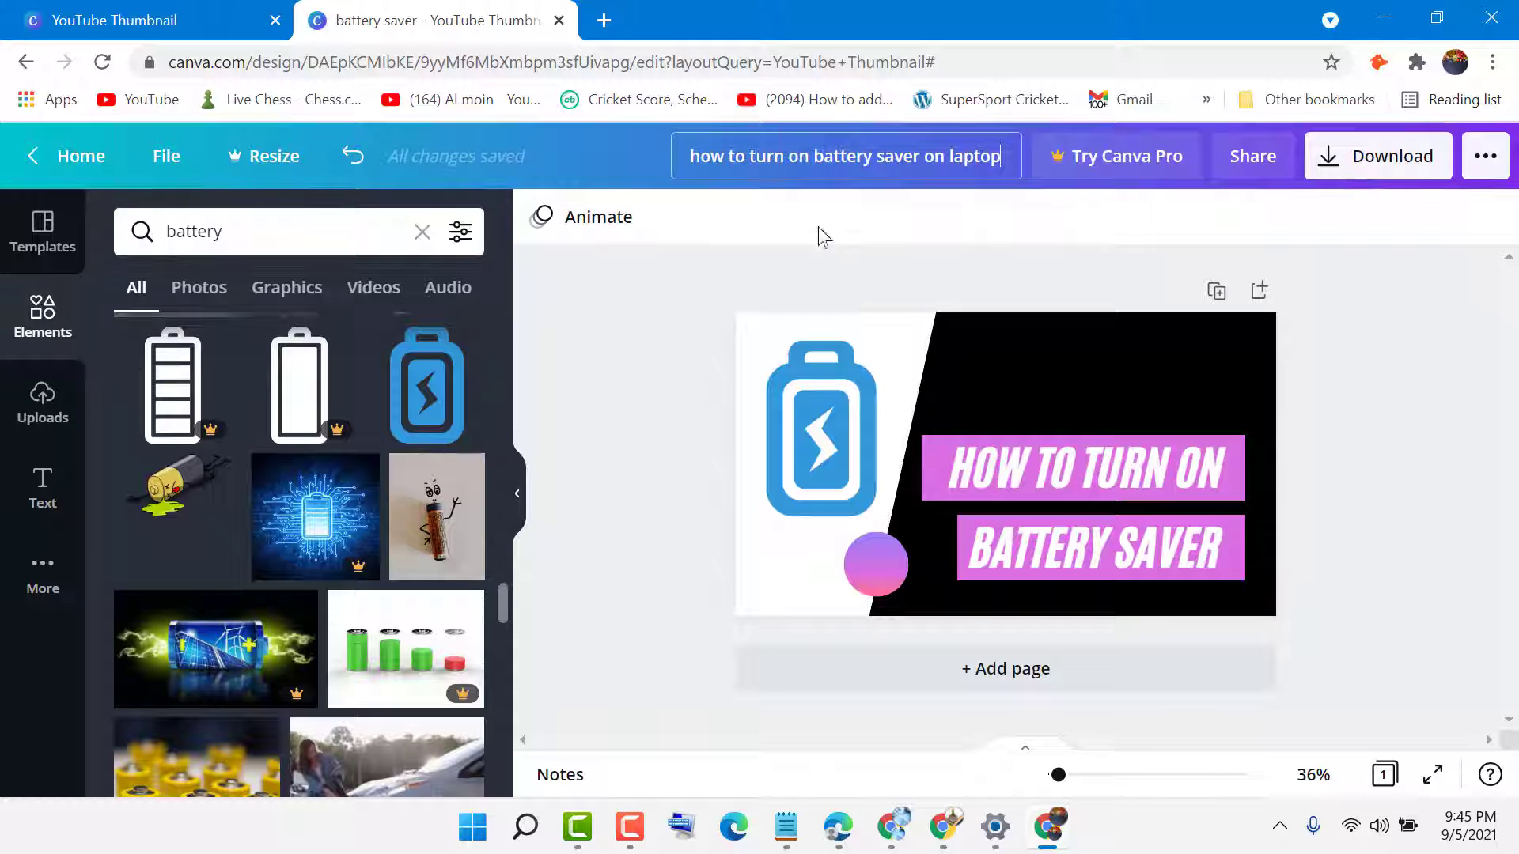
left_click(707, 270)
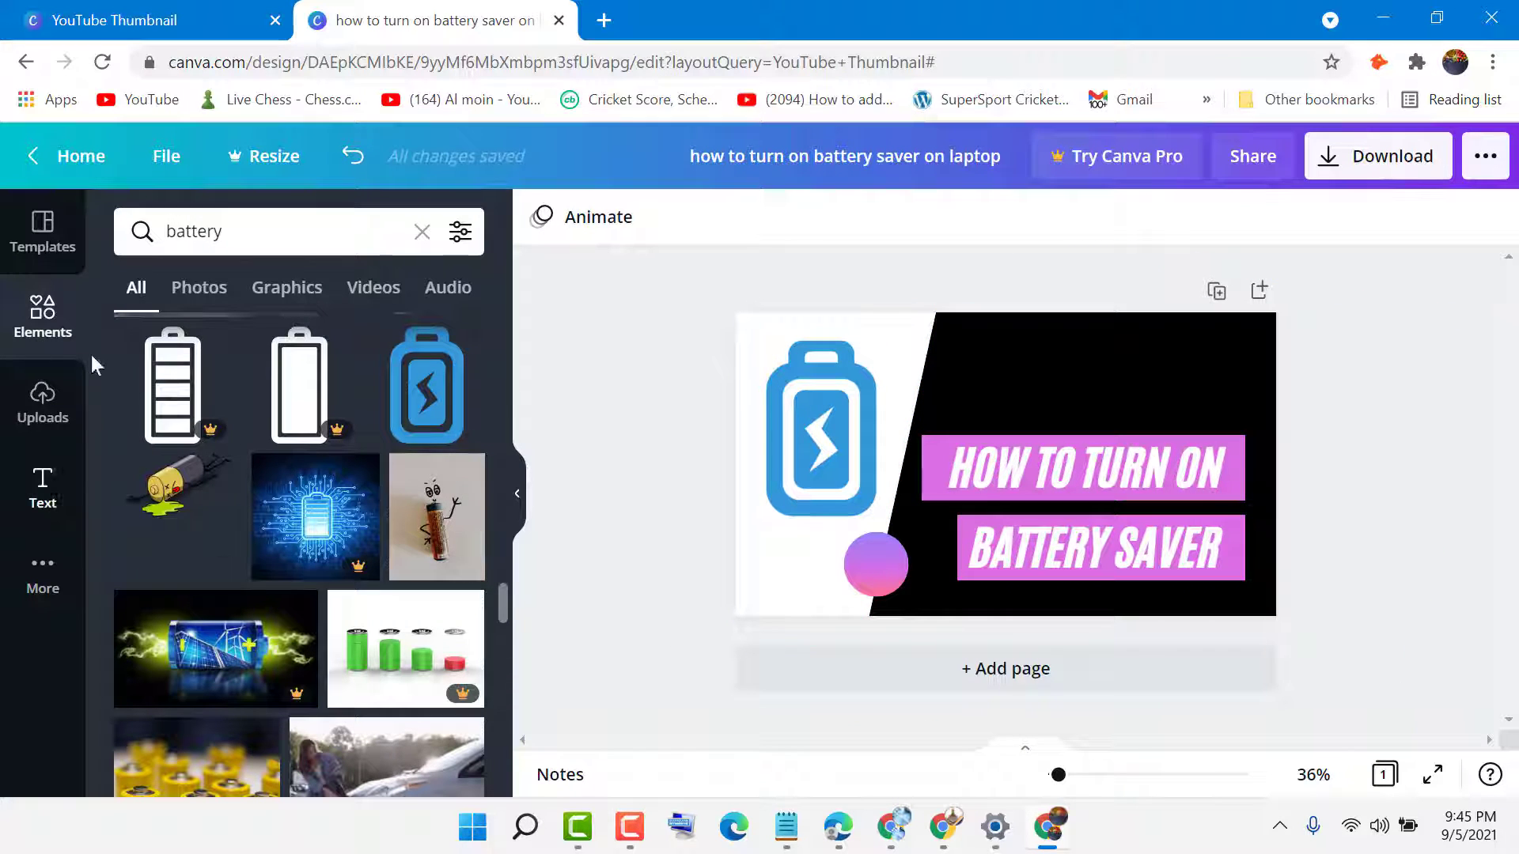
Step: Limit the battery results to graphics, add the free teal battery with orange and red bars, and delete the blue battery
left_click(198, 291)
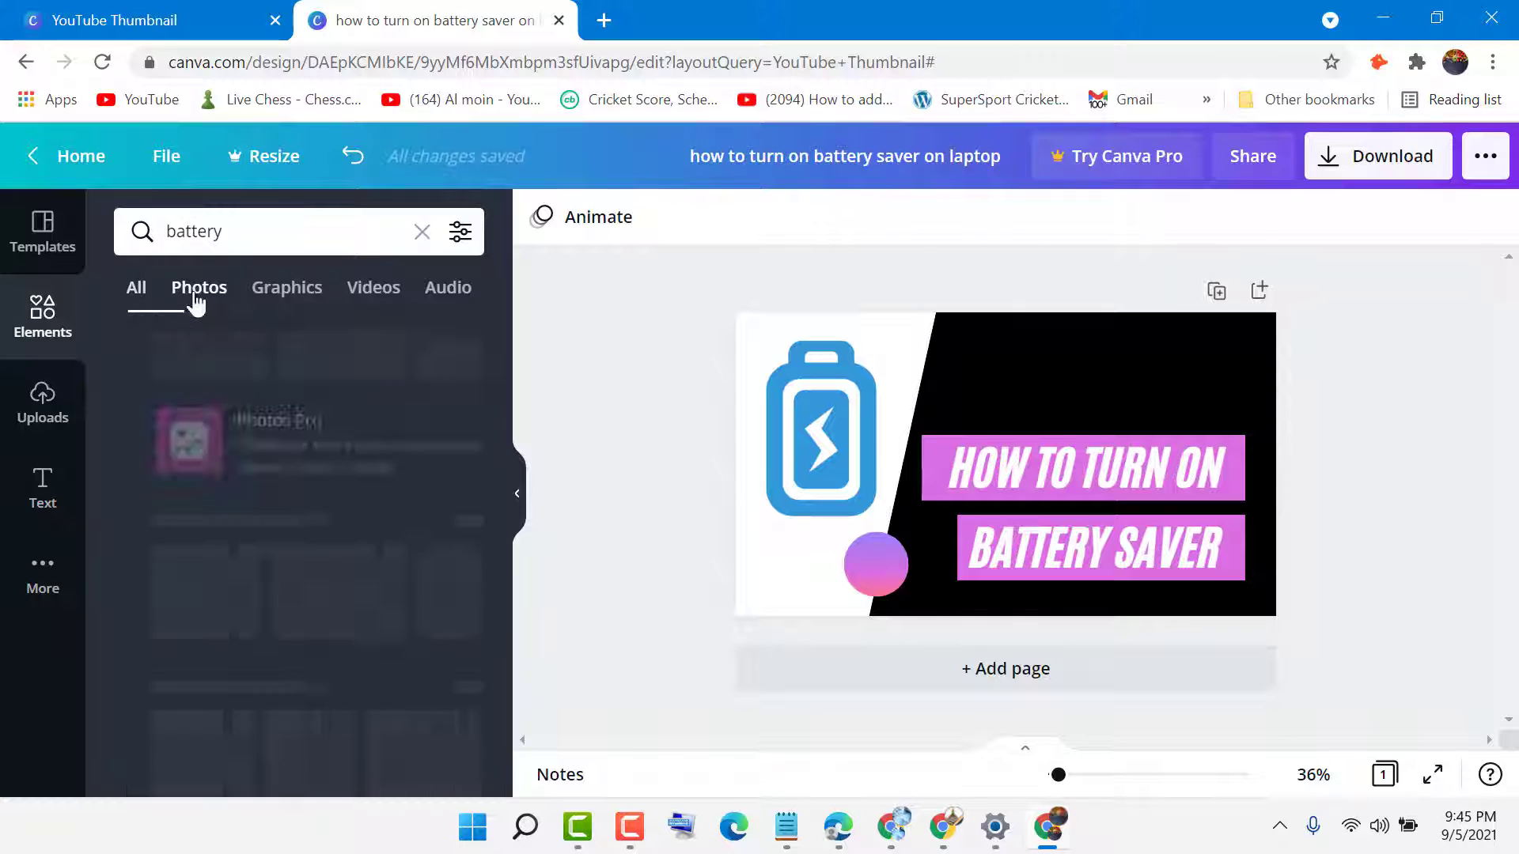
left_click(288, 293)
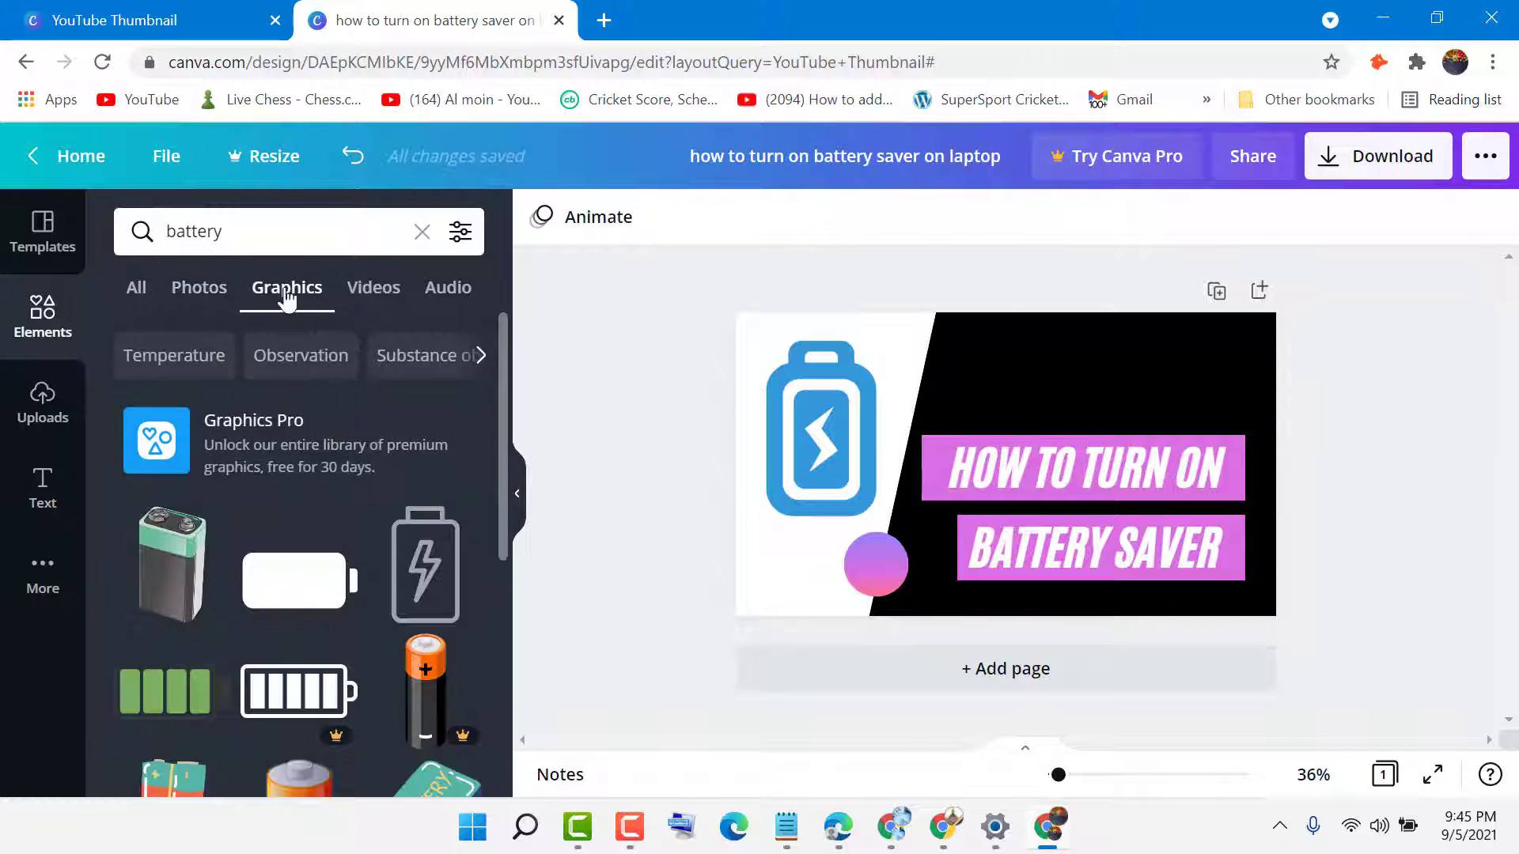
scroll(288, 628, "down", 5)
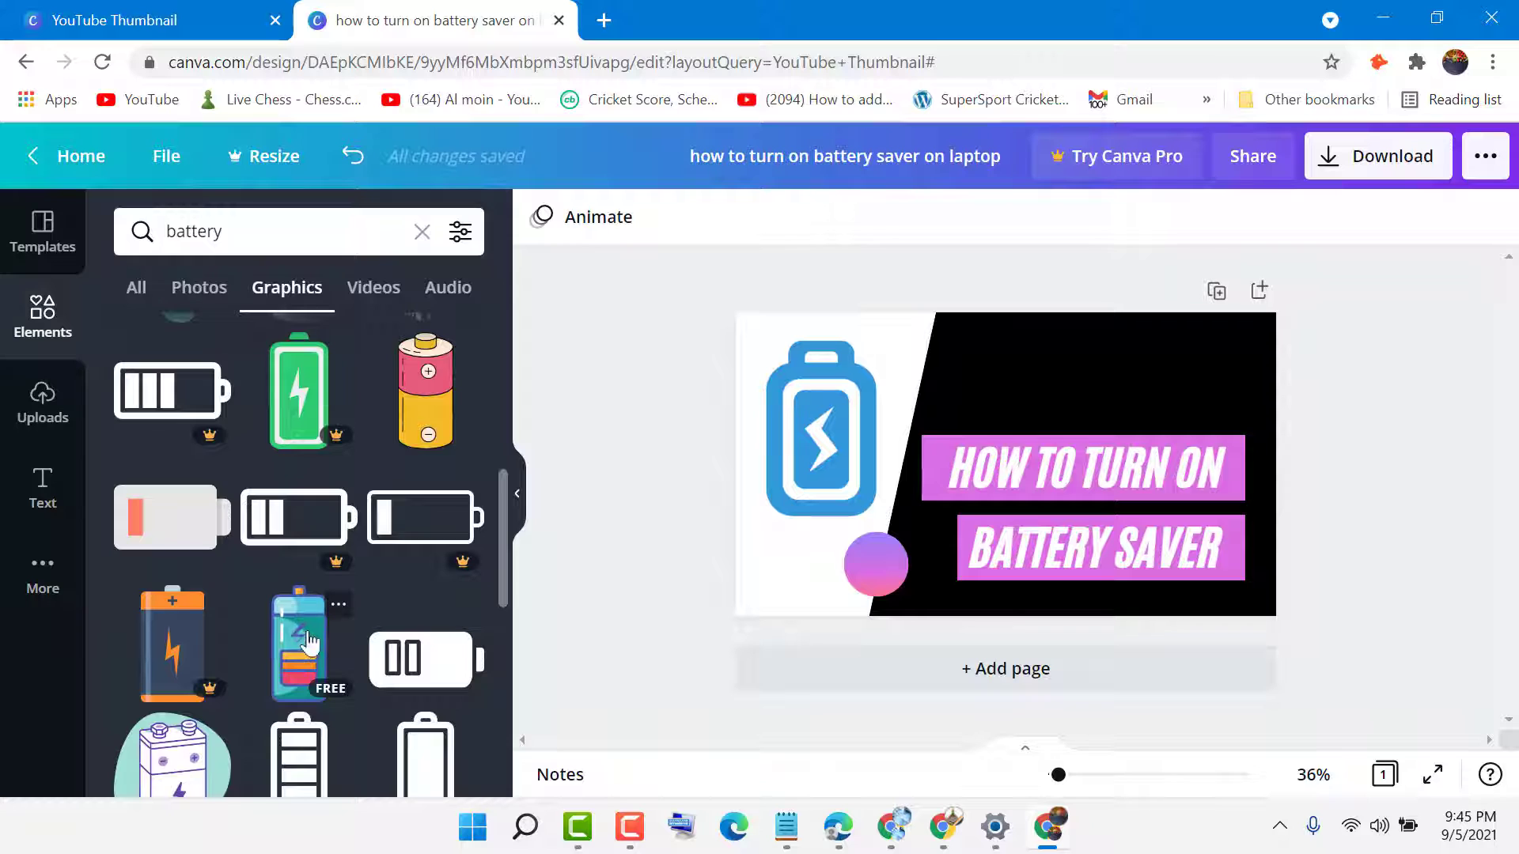
scroll(310, 642, "down", 4)
scroll(313, 643, "up", 3)
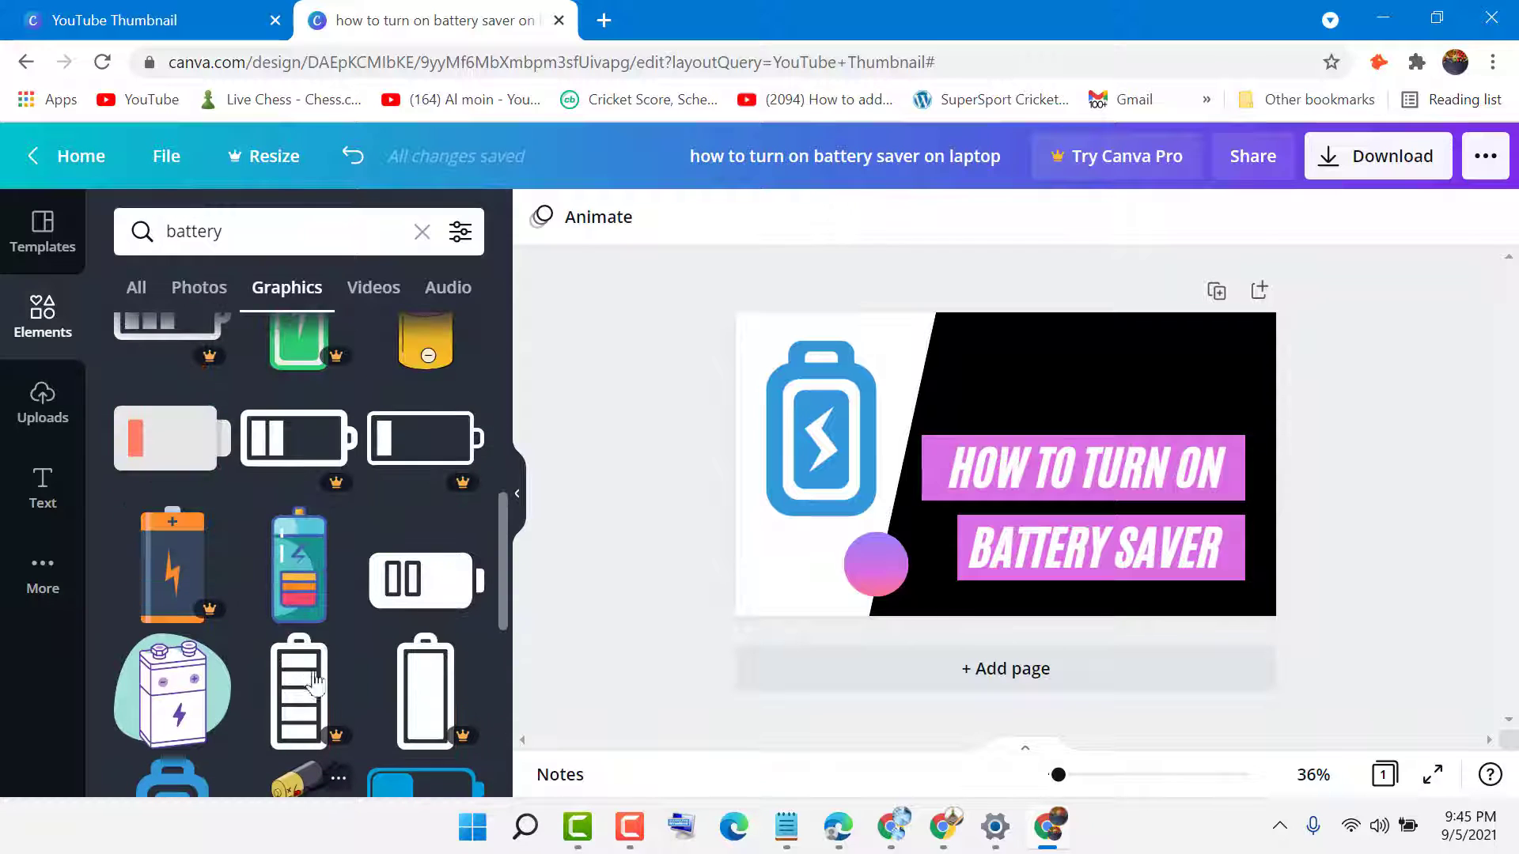
left_click(285, 578)
left_click(790, 440)
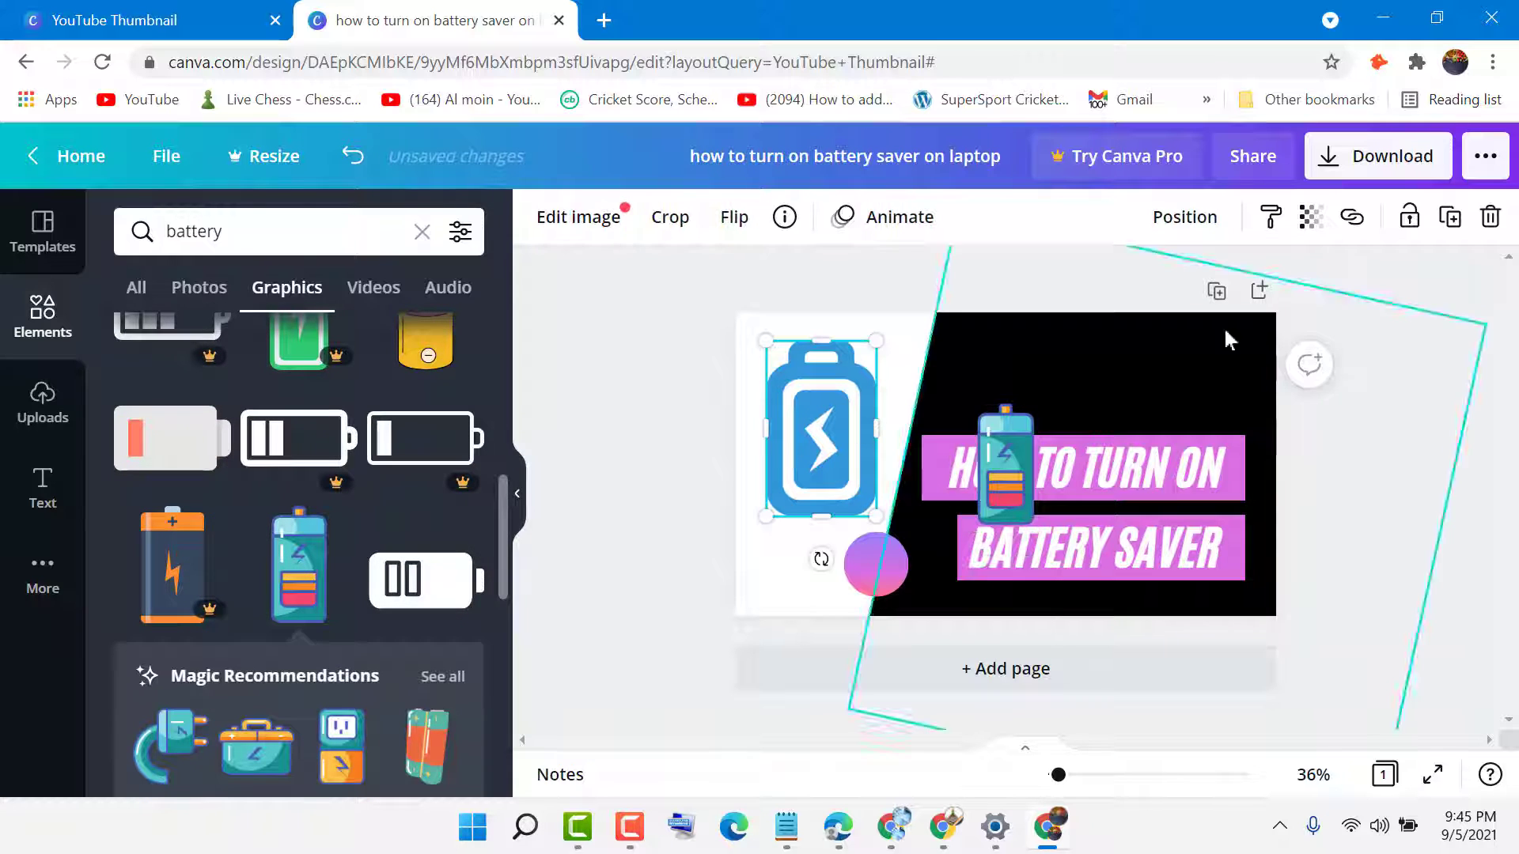
key("Delete")
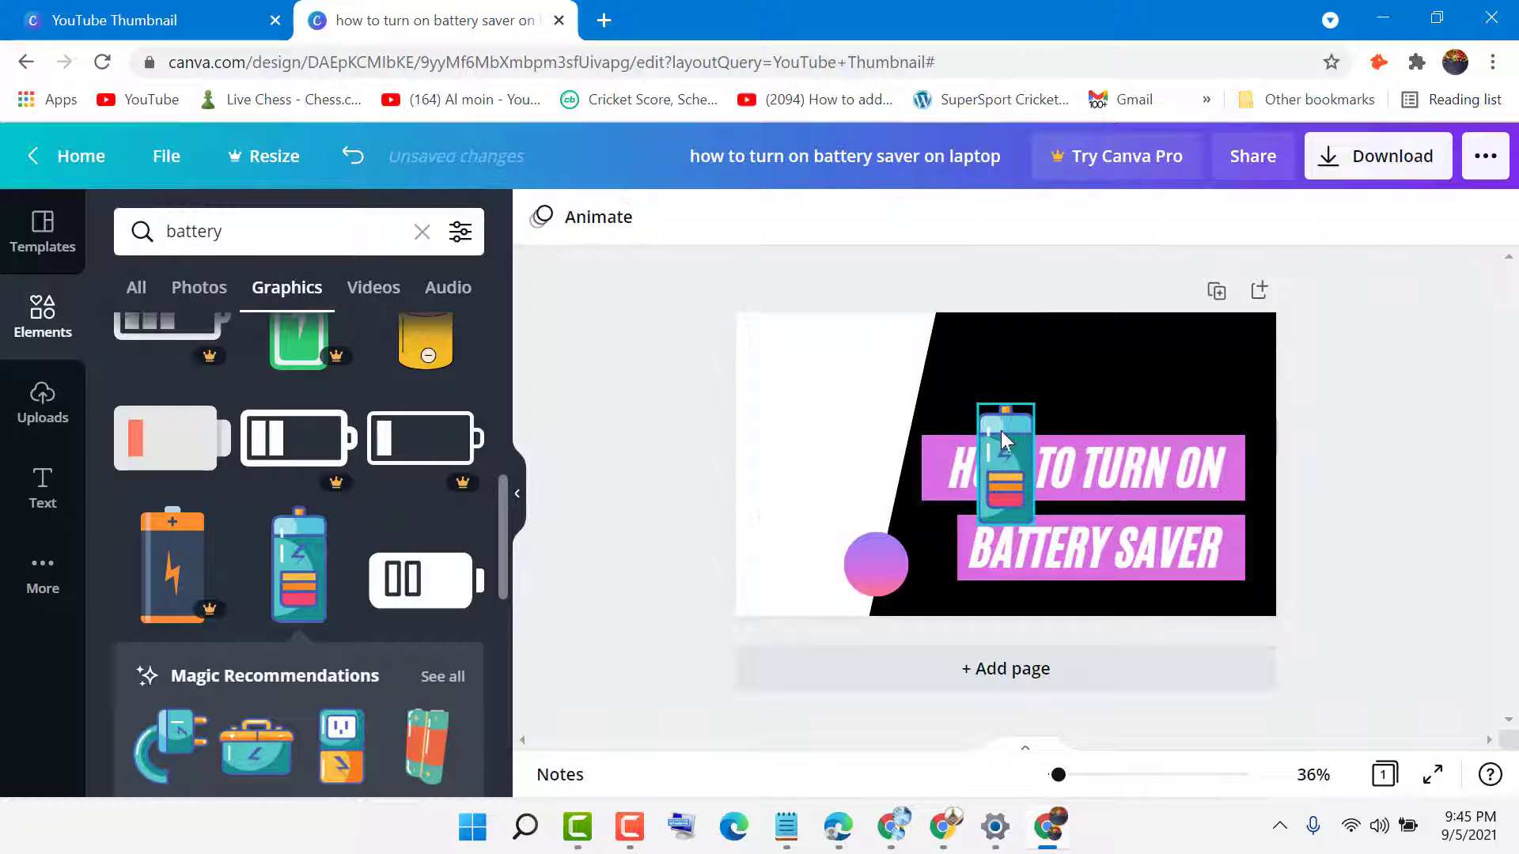
Step: Move the teal battery into the thumbnail's white area and enlarge it to sit just above the gradient circle
left_click_drag(1003, 431, 791, 368)
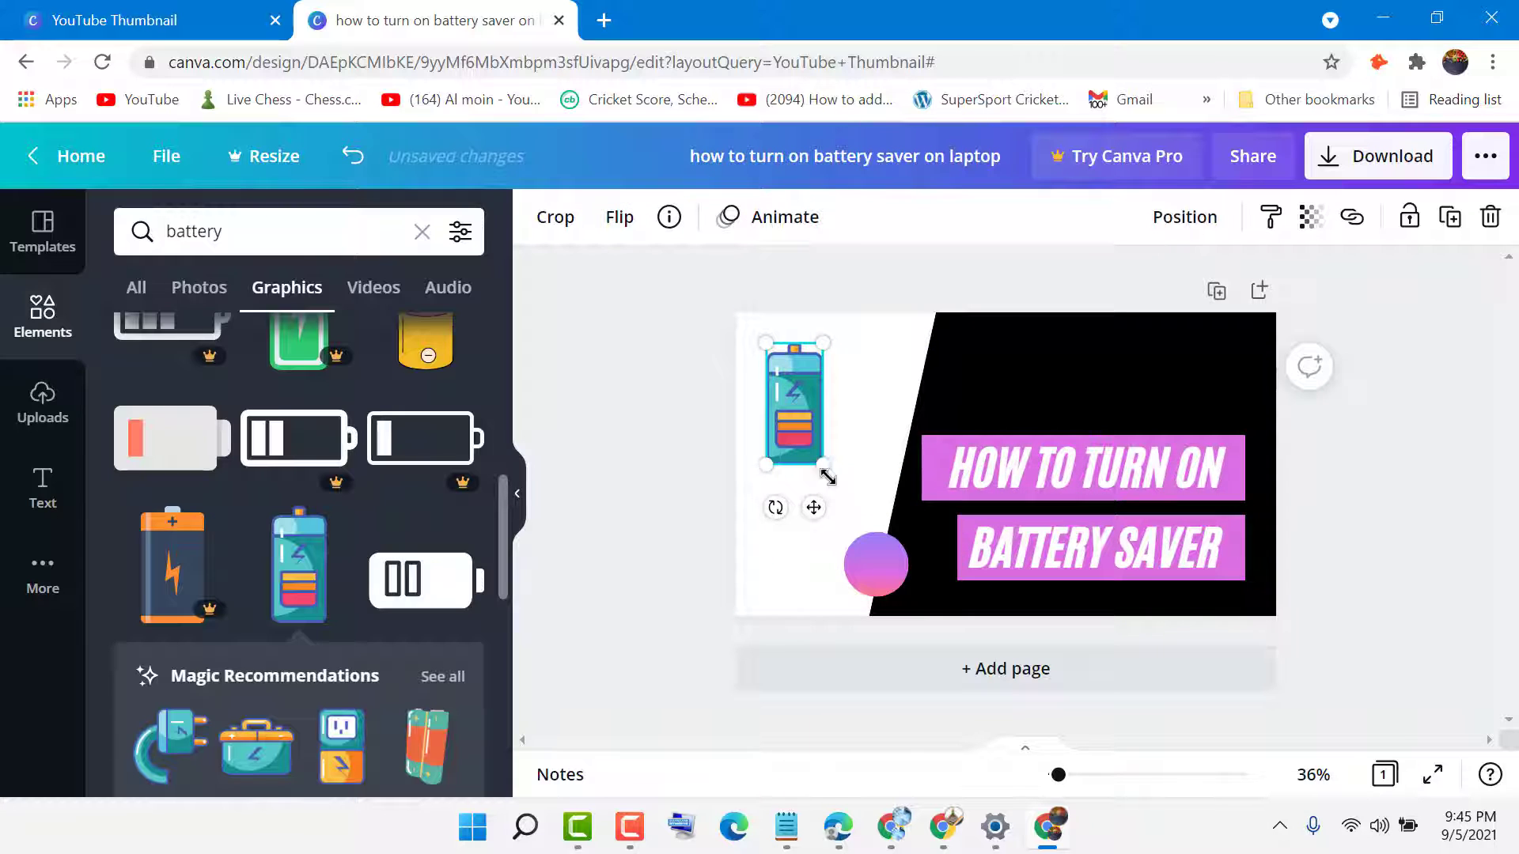
left_click_drag(825, 467, 848, 515)
left_click_drag(811, 468, 823, 484)
Step: Recolor the black slanted shape behind the title text with the dark violet default color
left_click(1052, 380)
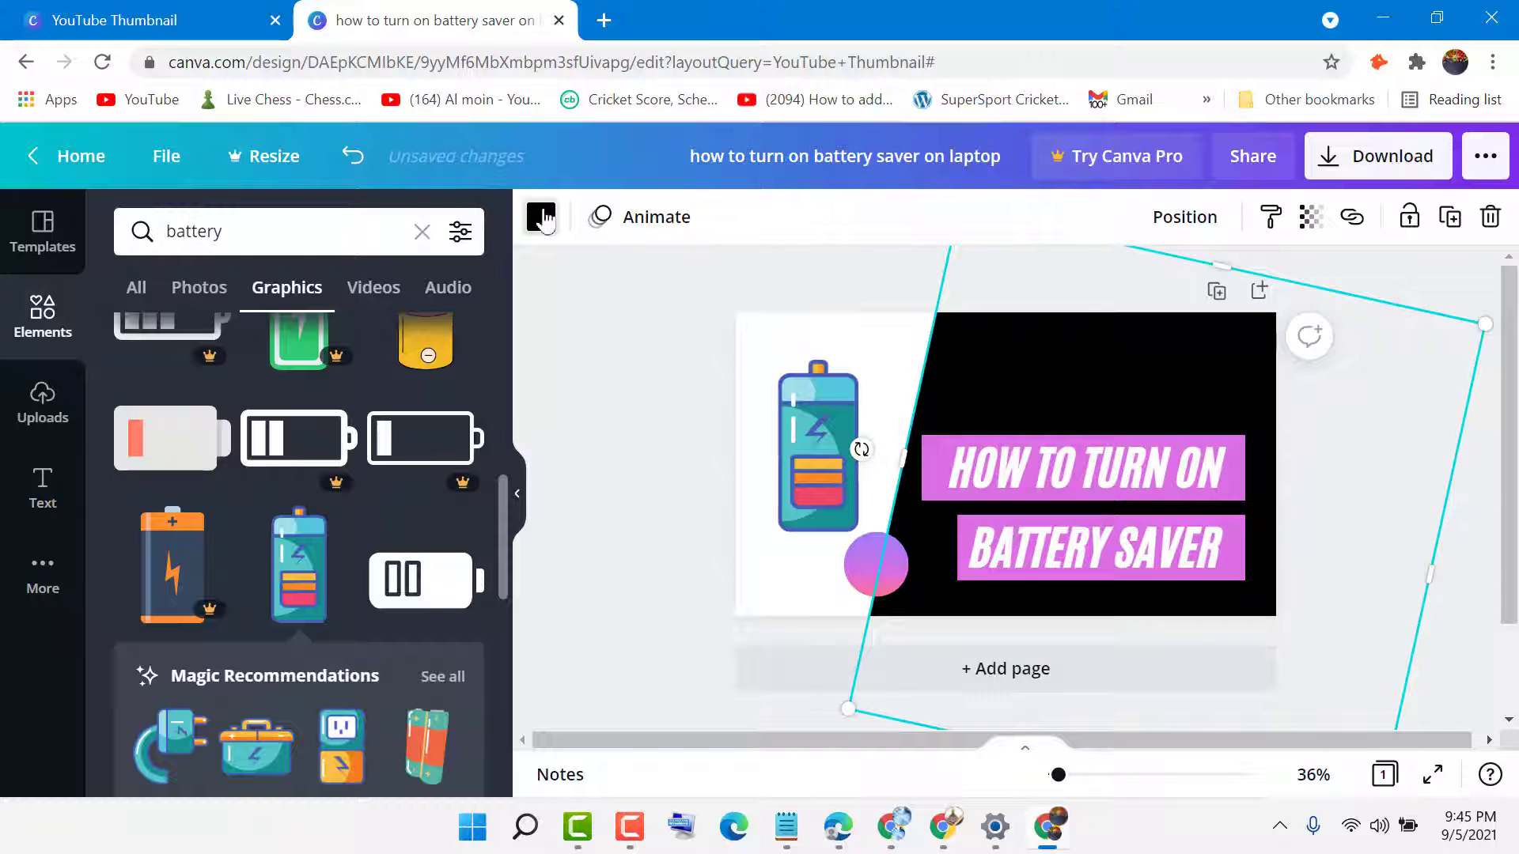
left_click(542, 217)
left_click(456, 631)
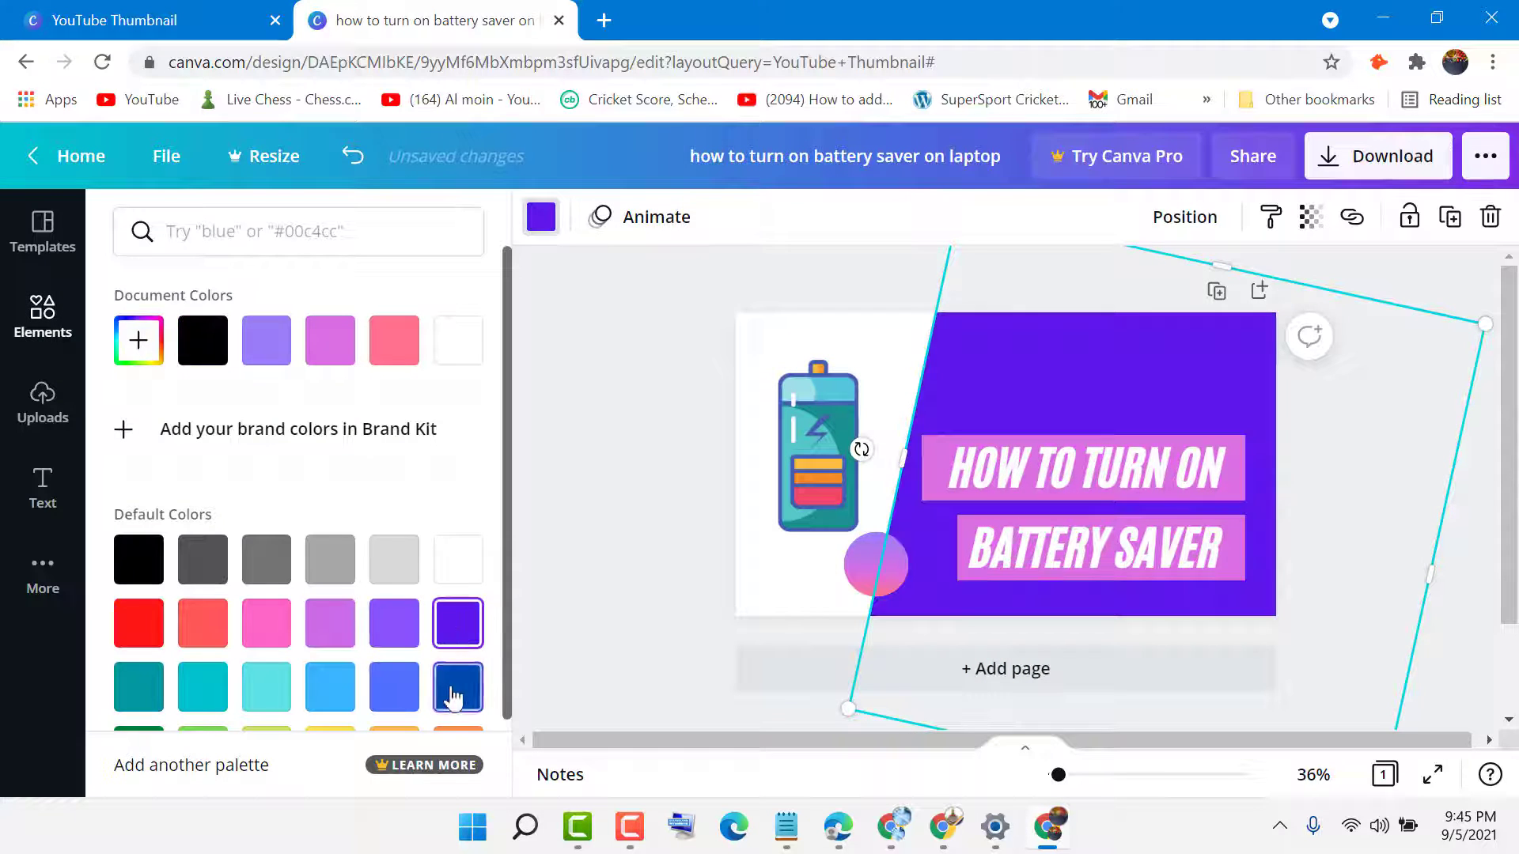
Step: Try blue, yellow and gray default colors on the slanted shape behind the title text, settling on the dark gray second in the palette
left_click(454, 694)
left_click(402, 702)
scroll(396, 688, "down", 1)
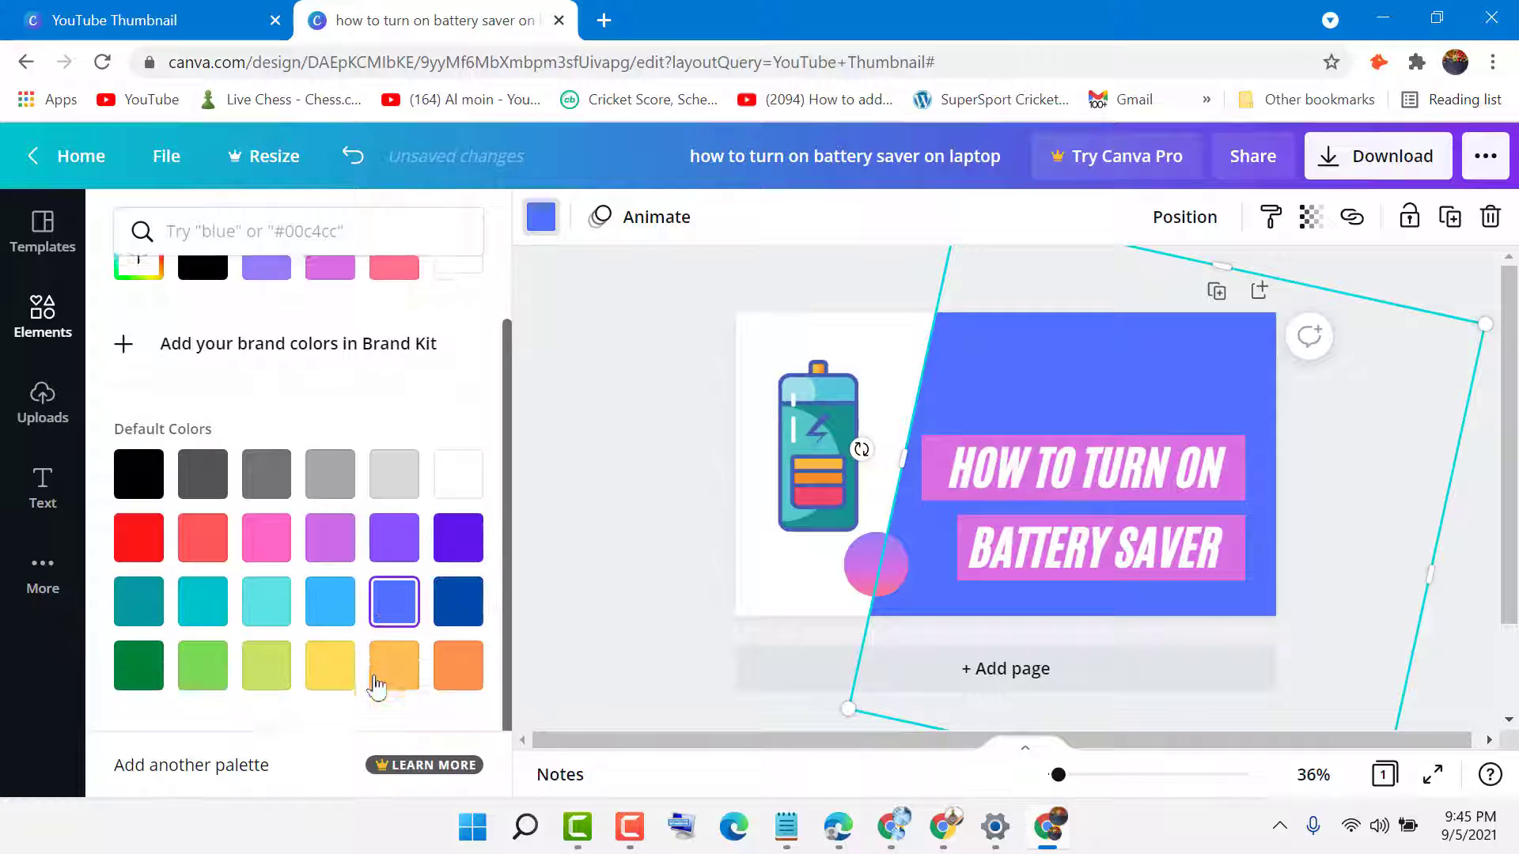
left_click(330, 659)
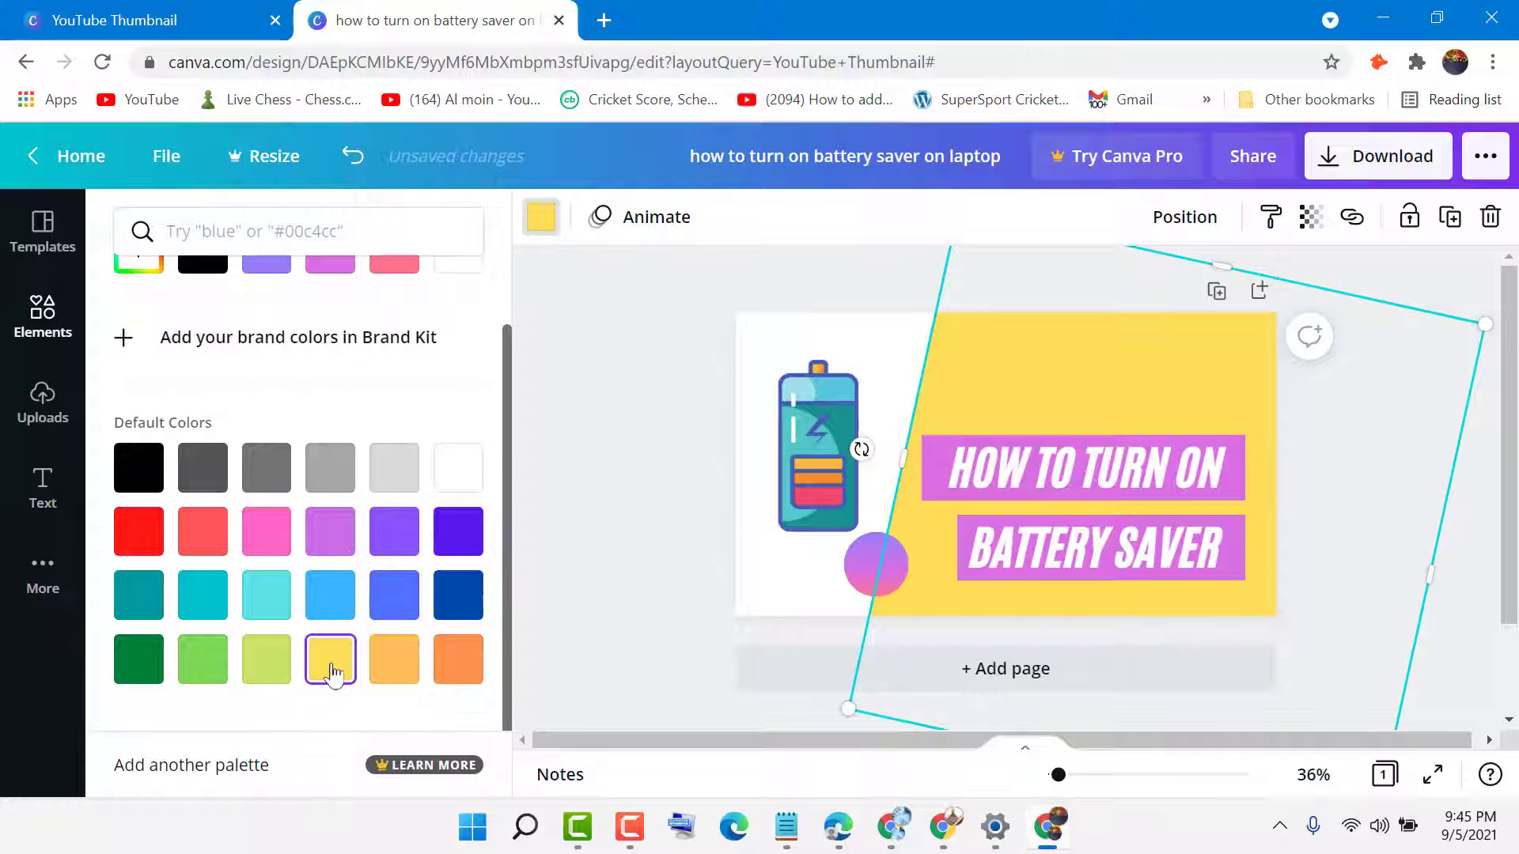
left_click(275, 474)
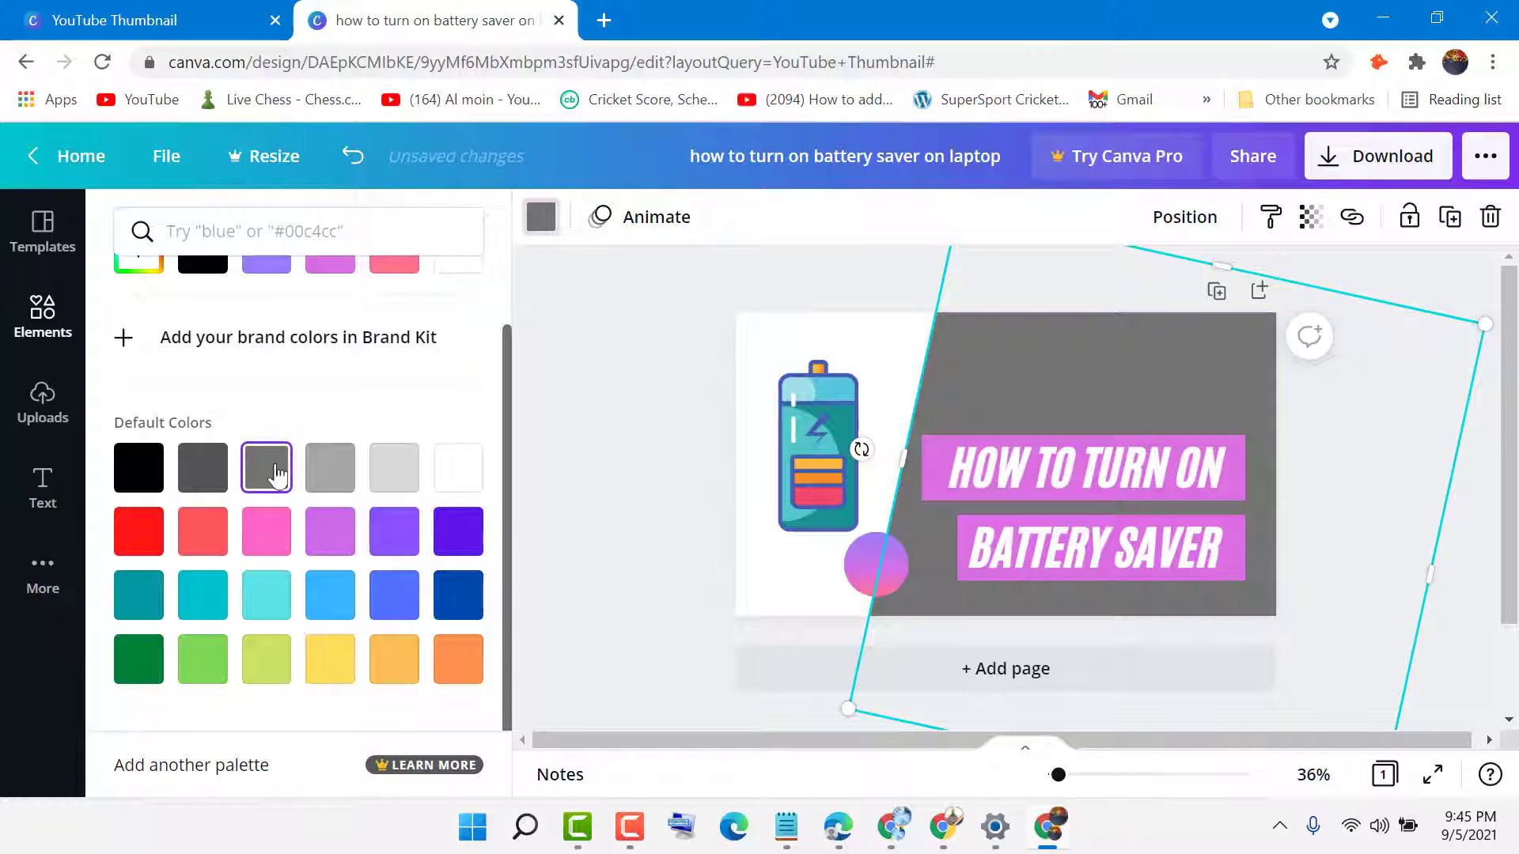
left_click(329, 473)
left_click(218, 477)
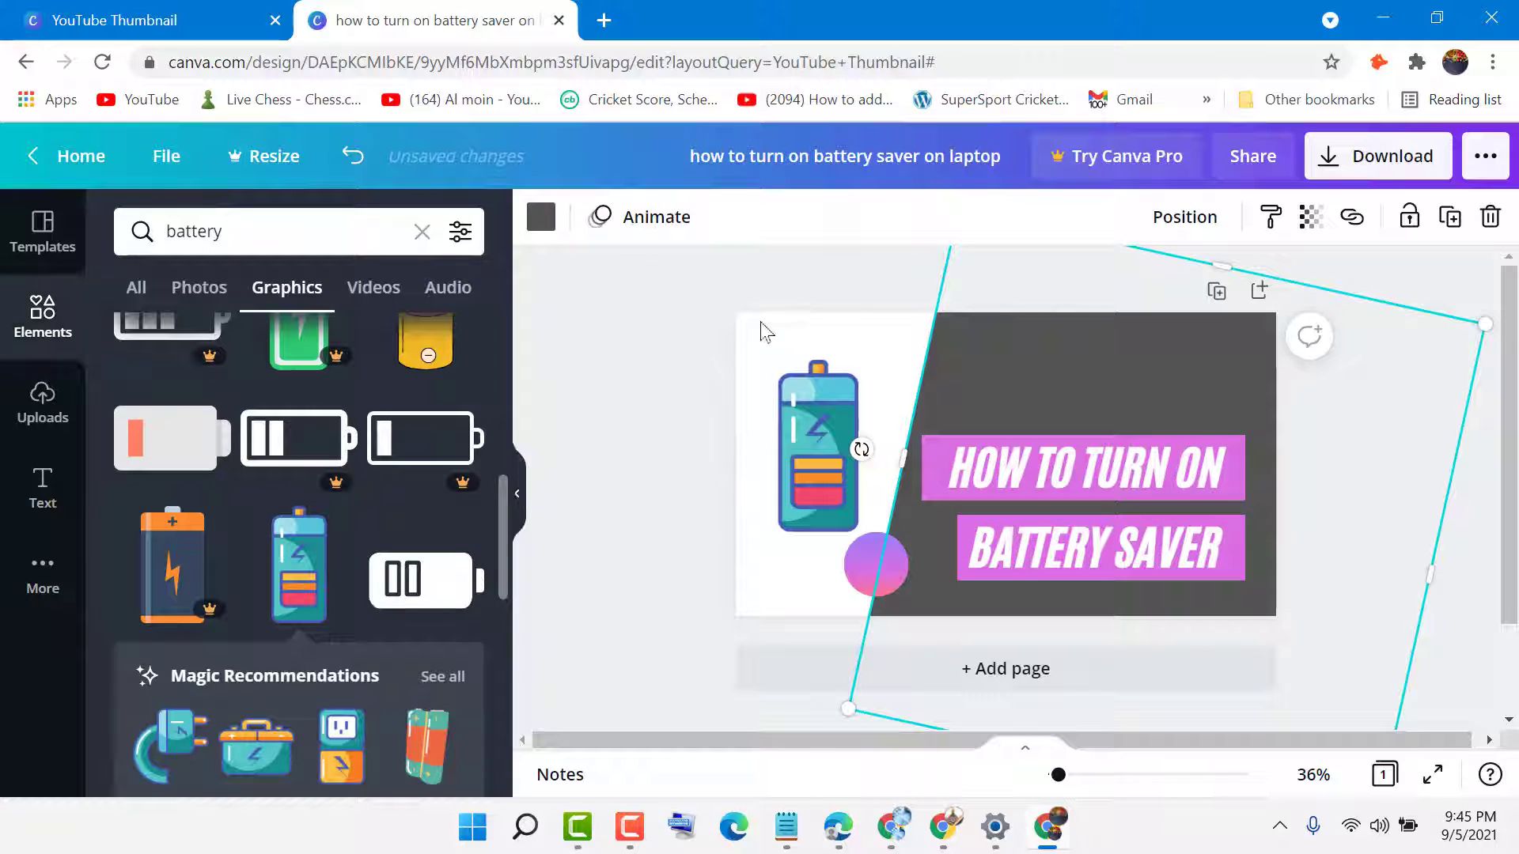
left_click(564, 285)
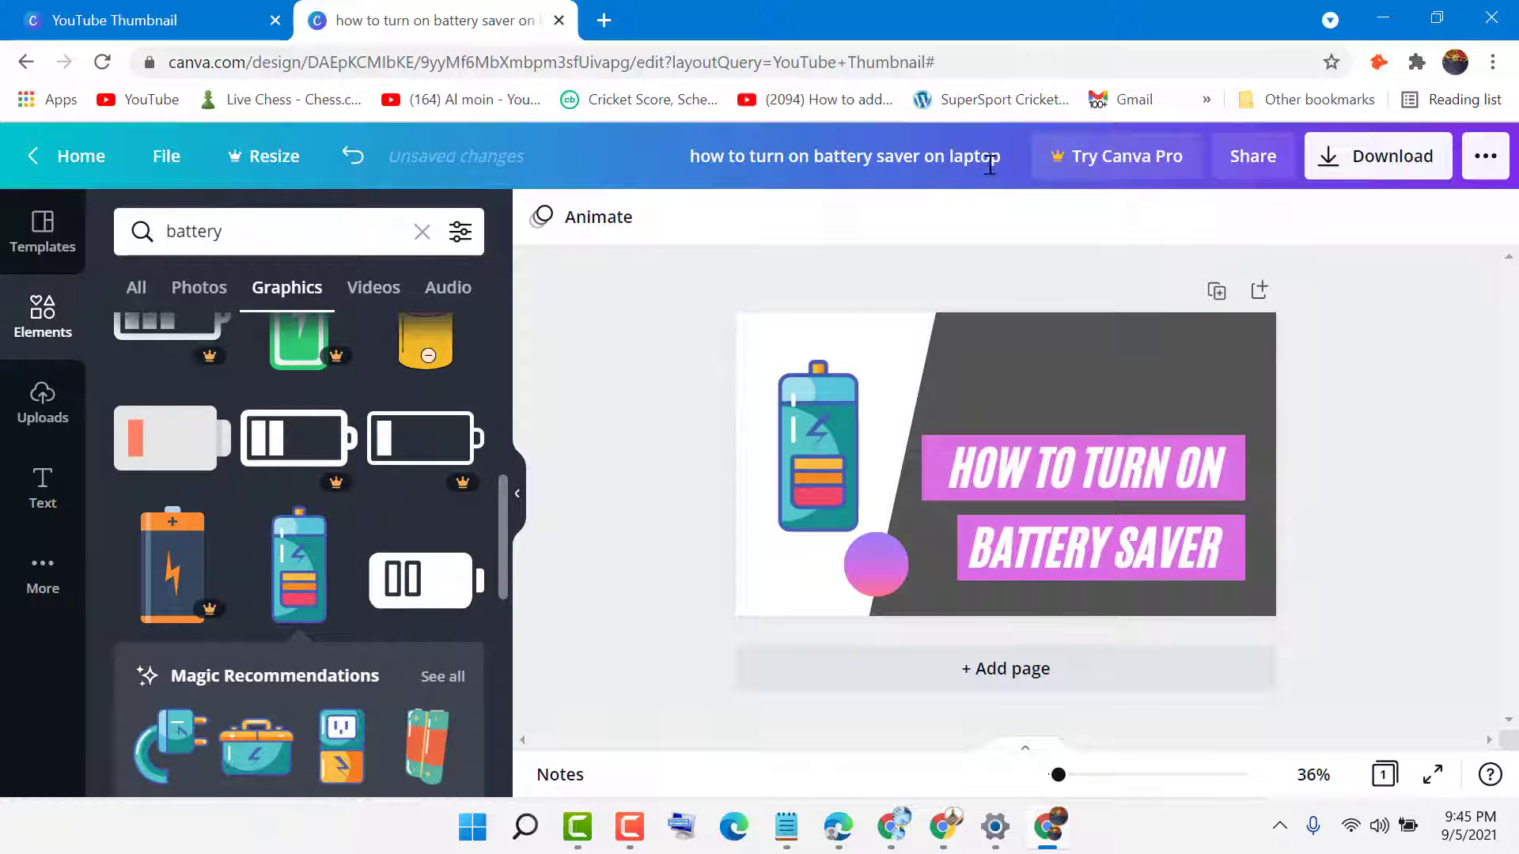
Step: Download the finished thumbnail as a PNG at 1280 × 720 px and dismiss the design-sharing offer
left_click(1396, 156)
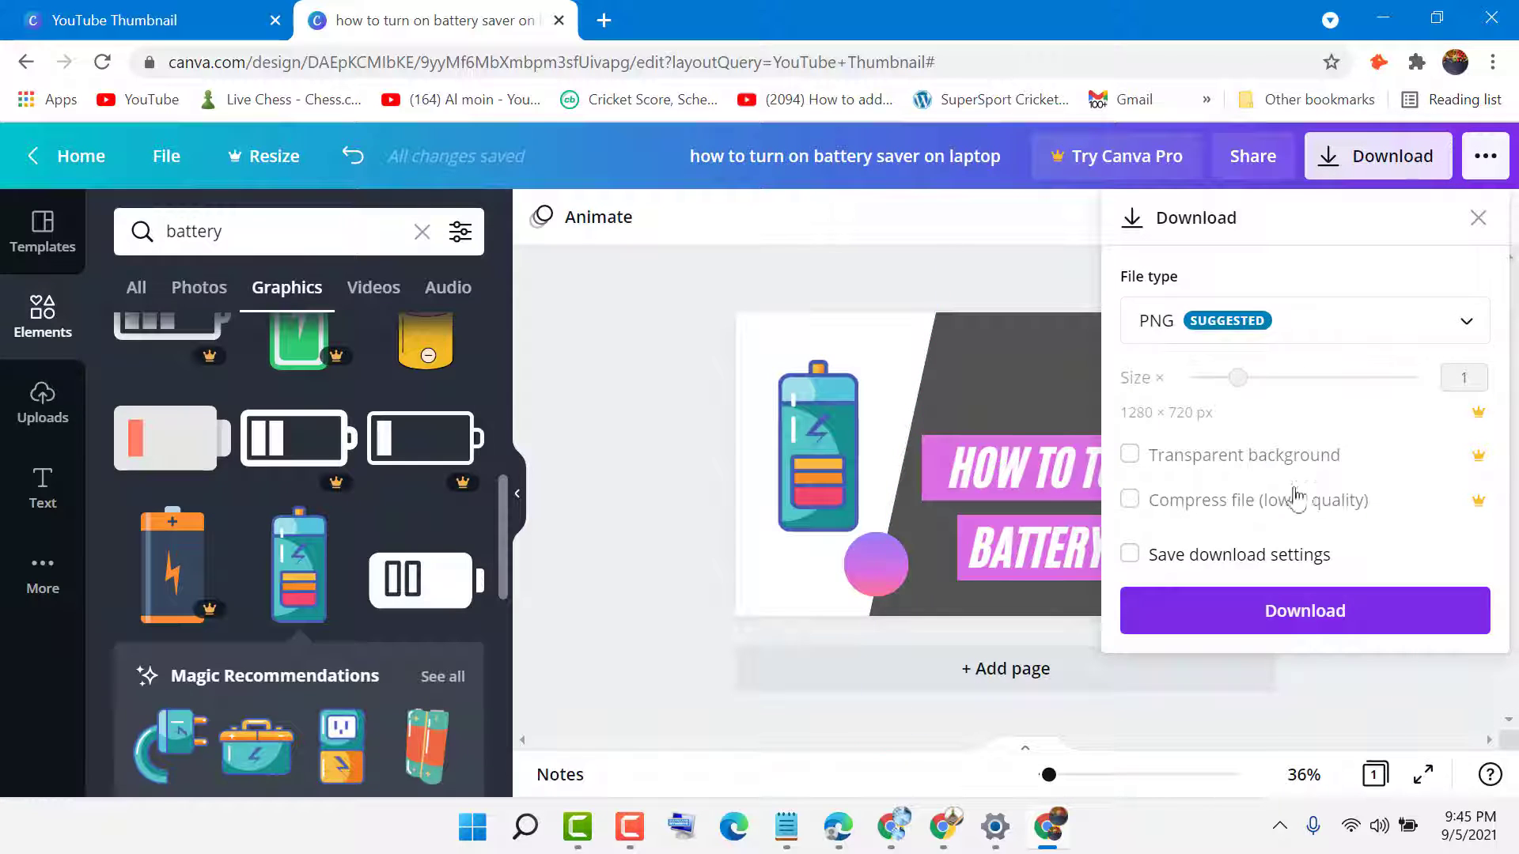
left_click(1295, 613)
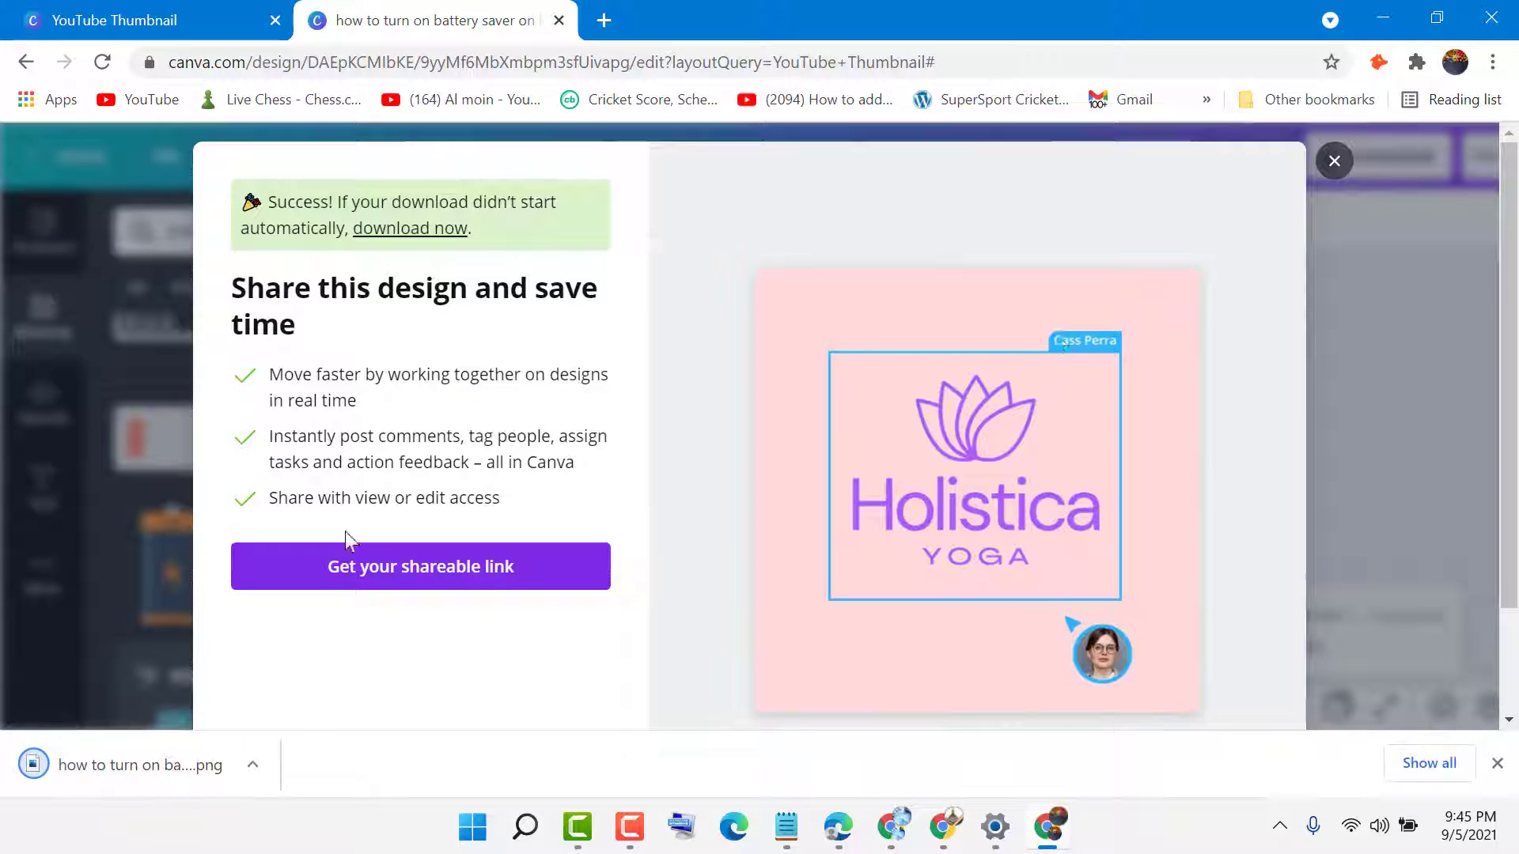
left_click(1334, 162)
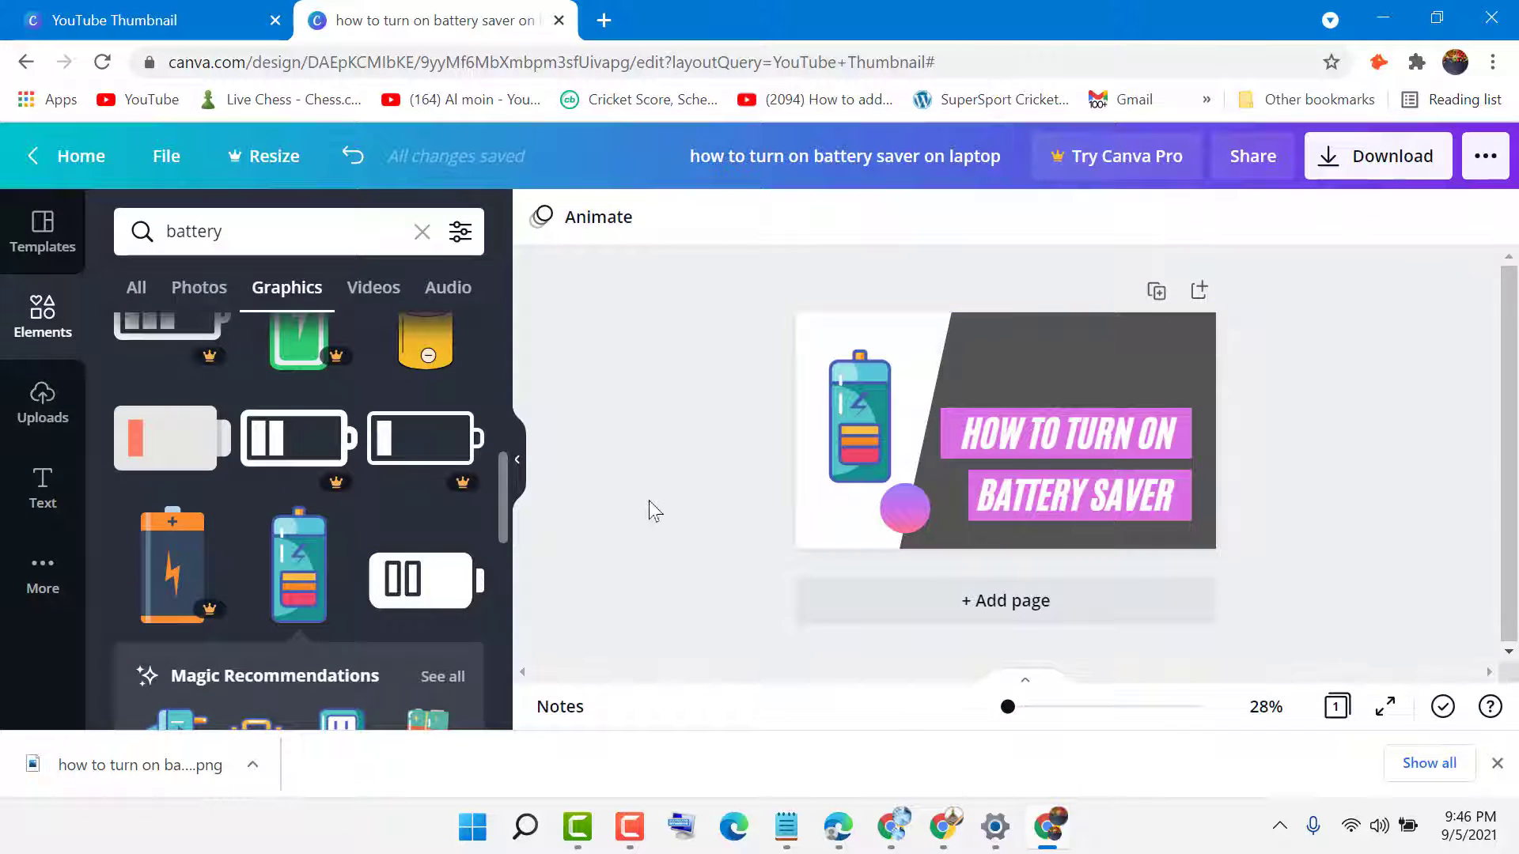
scroll(649, 499, "down", 1)
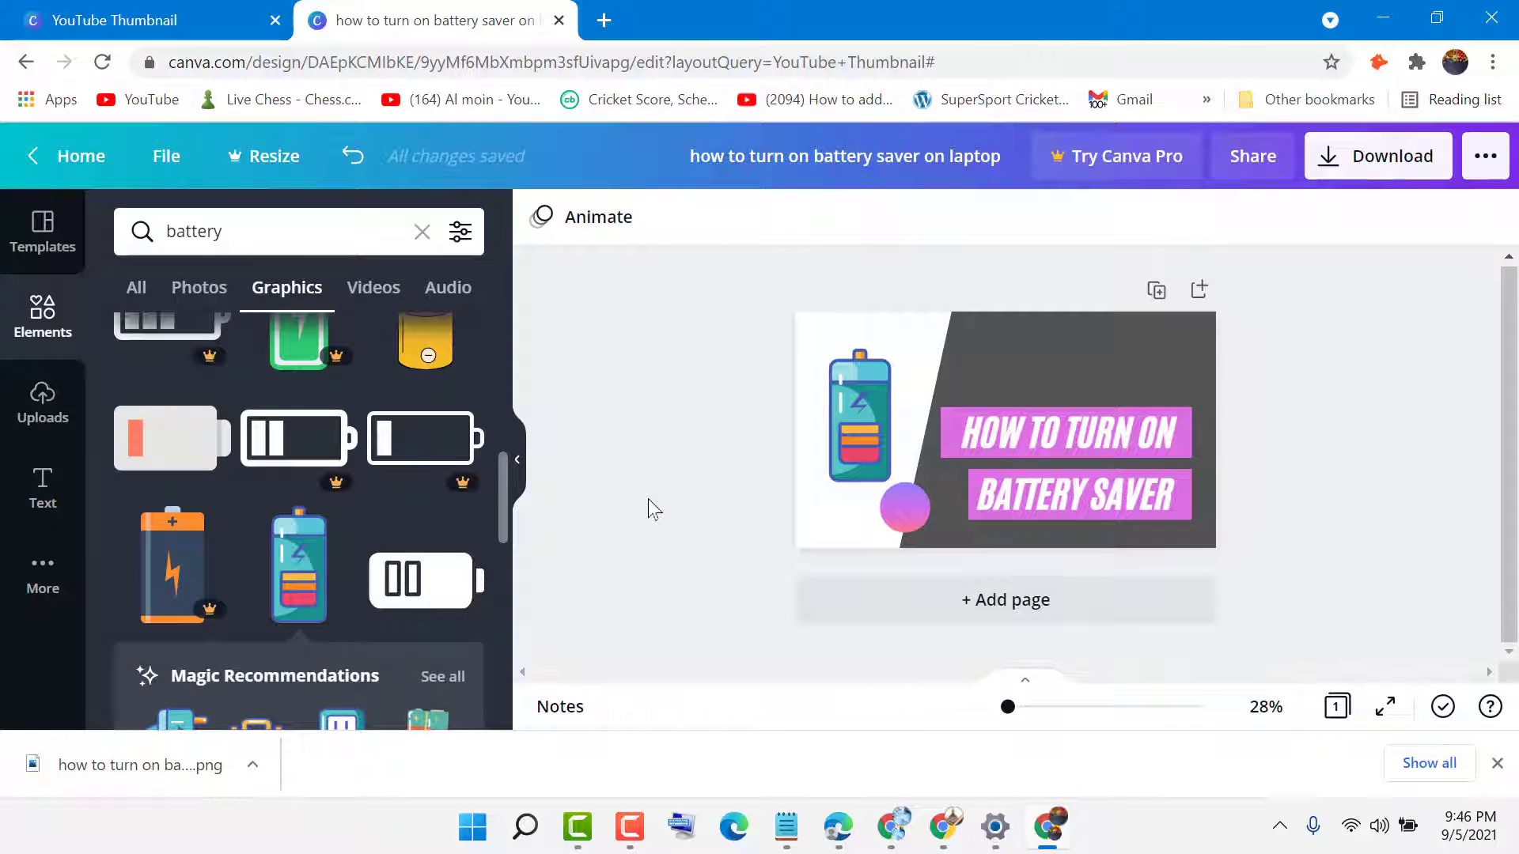